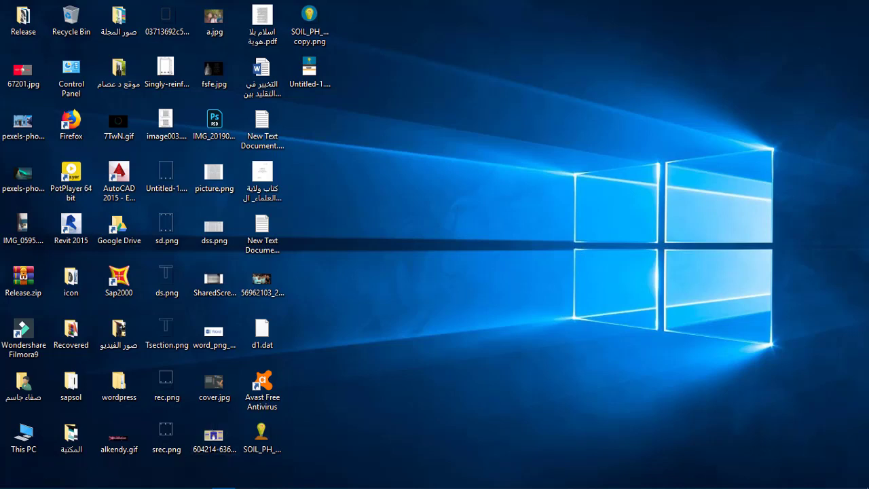
- Search Windows for 'ex' and launch the Excel desktop app from the results
click(36, 479)
text(e)
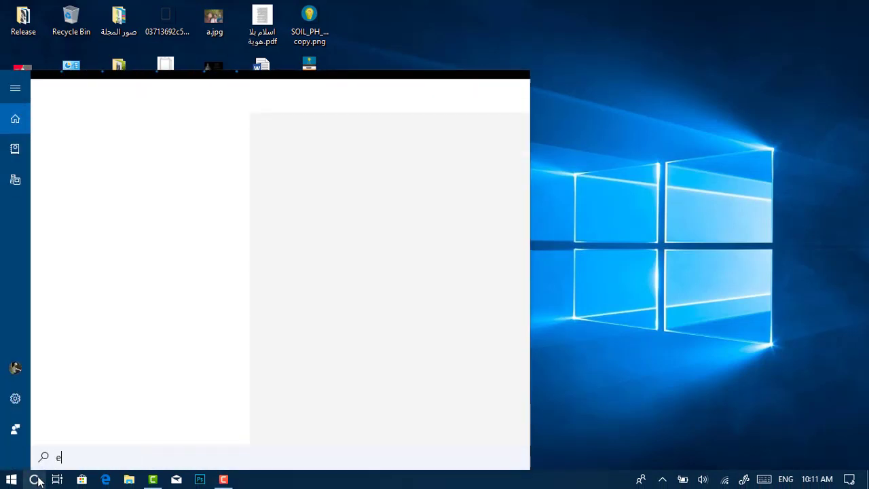
text(x)
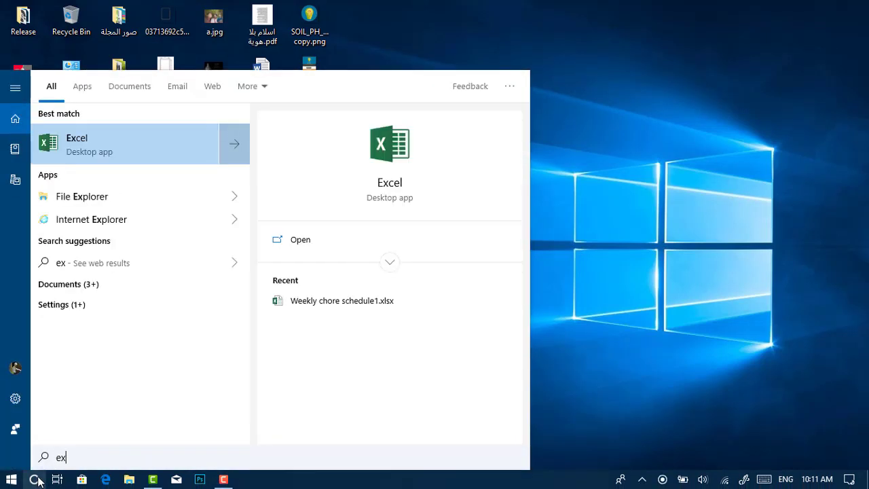
click(35, 479)
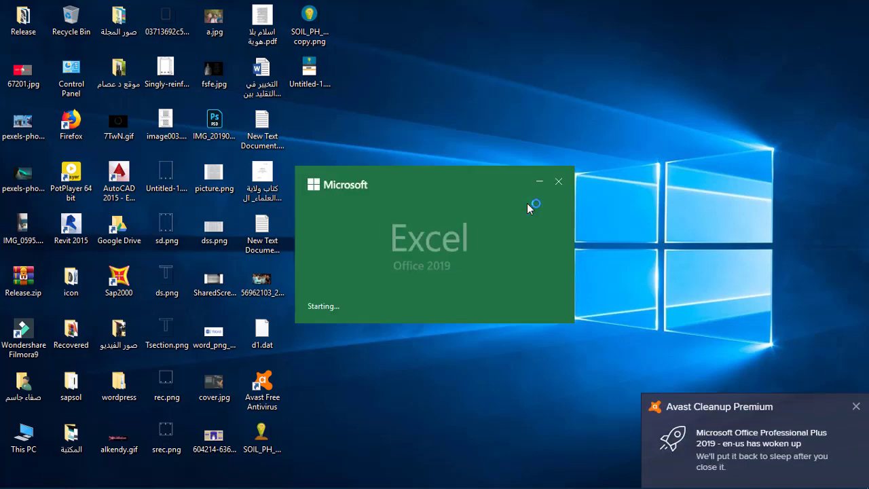
- Dismiss the Avast popup, browse the Personal templates, then create a blank workbook, Book1
click(856, 406)
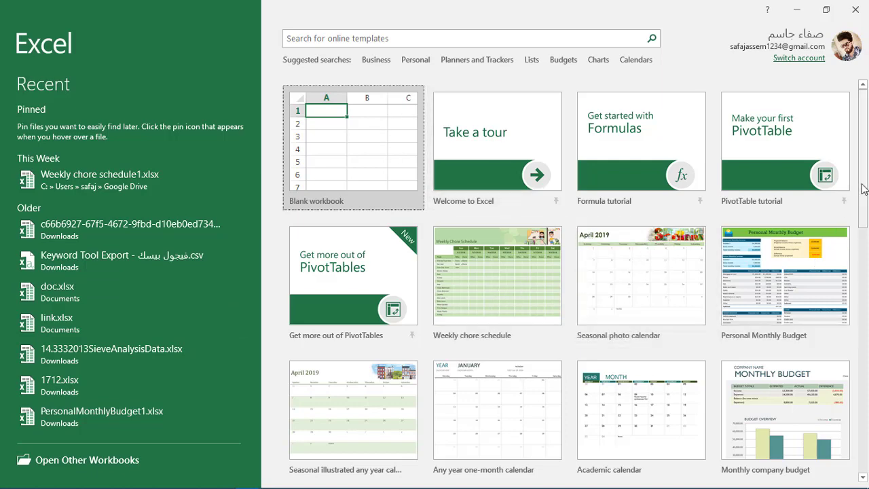
scroll(860, 190, down, 2)
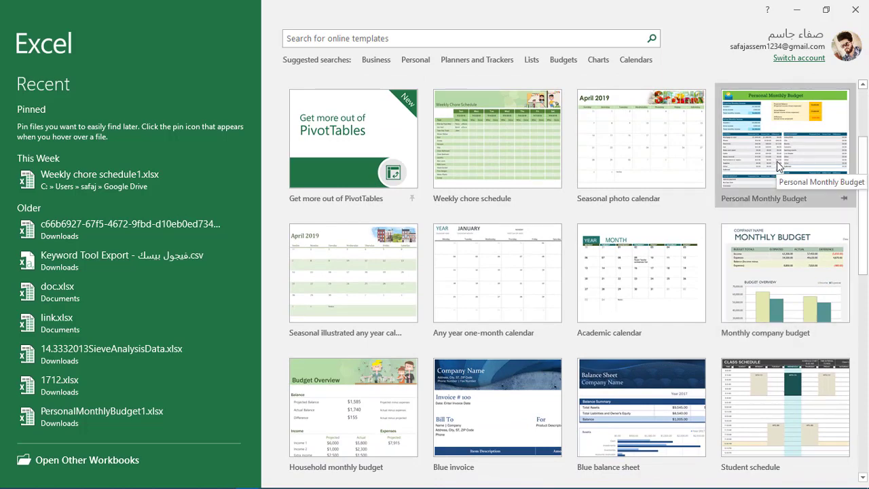
drag(859, 160, 863, 97)
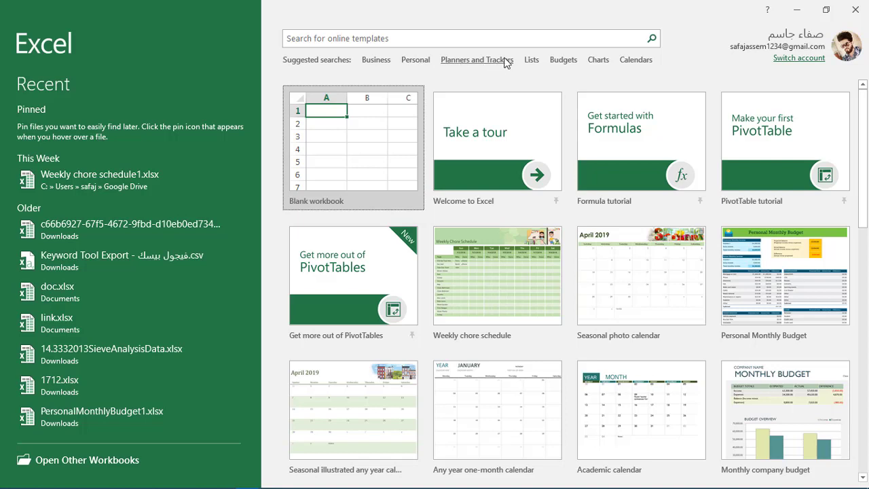
click(413, 61)
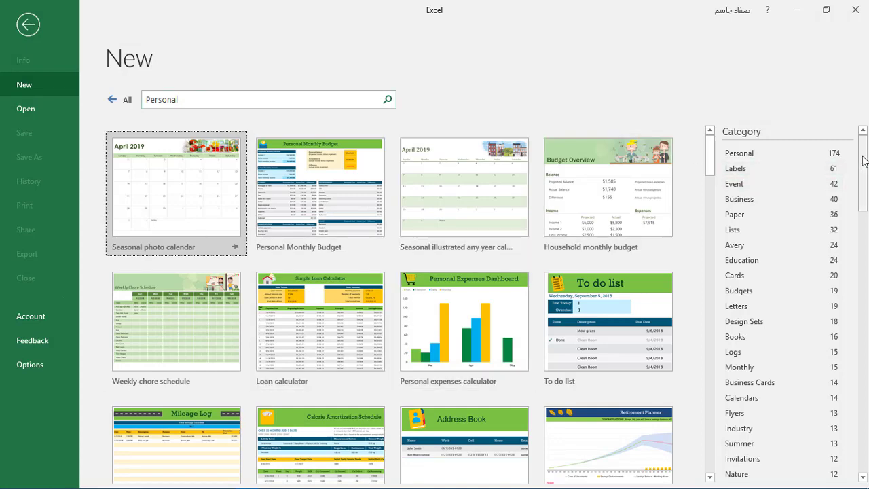
mouse_move(862, 159)
mouse_down()
mouse_move(864, 216)
mouse_move(853, 206)
mouse_move(859, 131)
mouse_up()
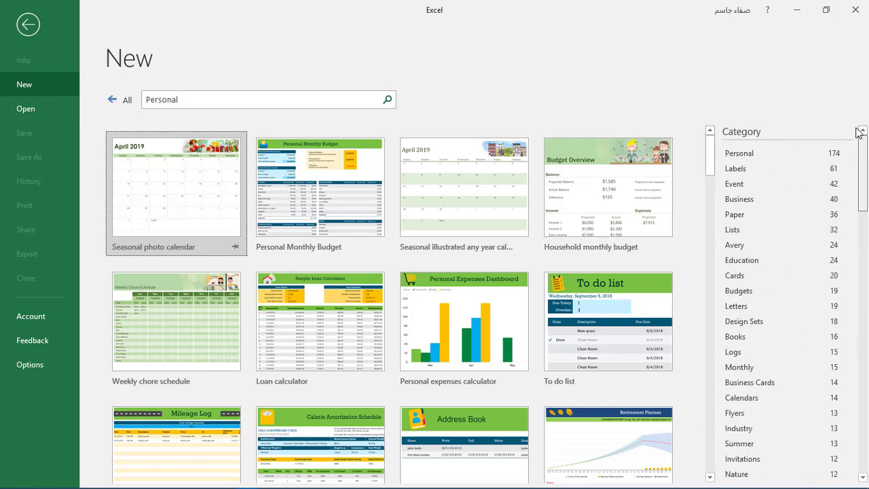
click(28, 24)
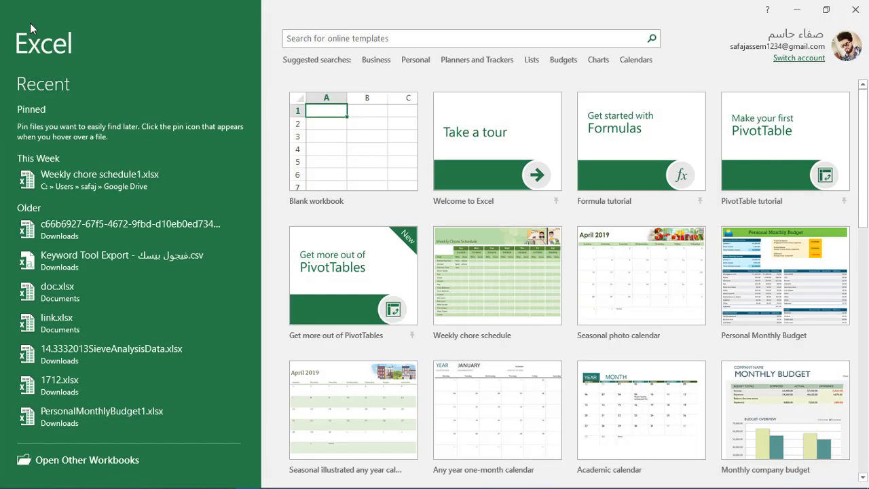
click(344, 160)
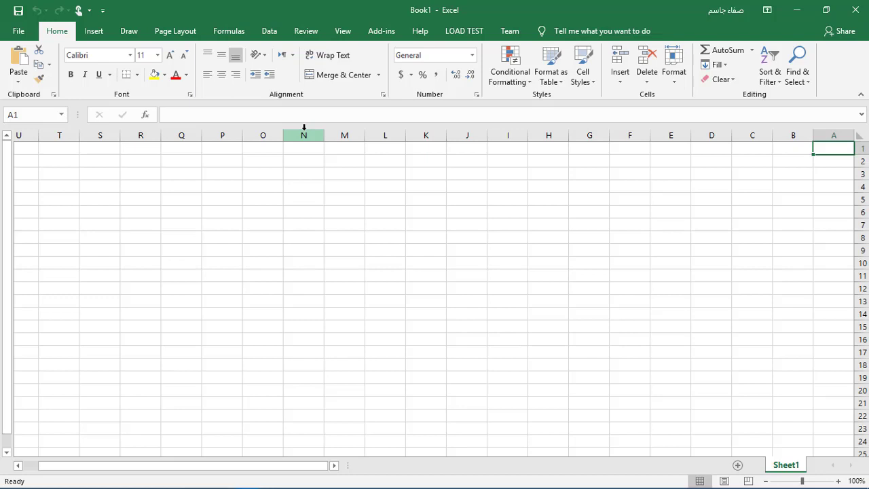
- Use Save As to store the workbook in Google Drive under the name Book1.xlsx
click(21, 31)
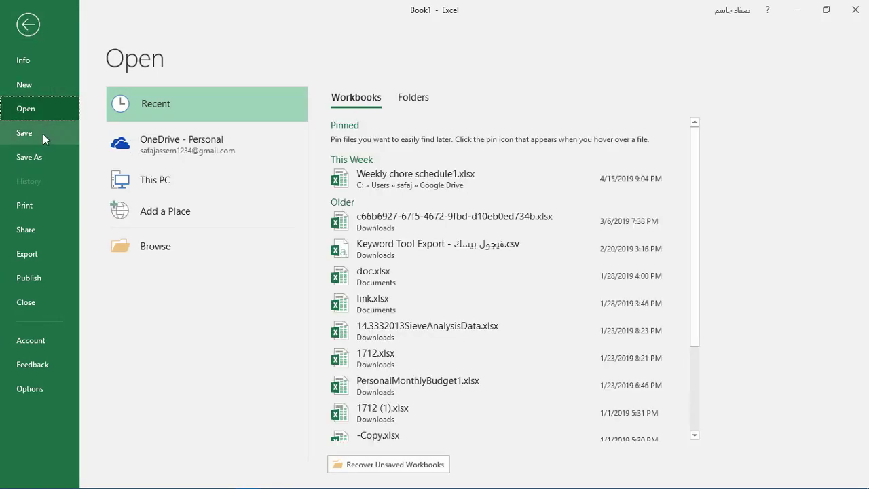
click(43, 134)
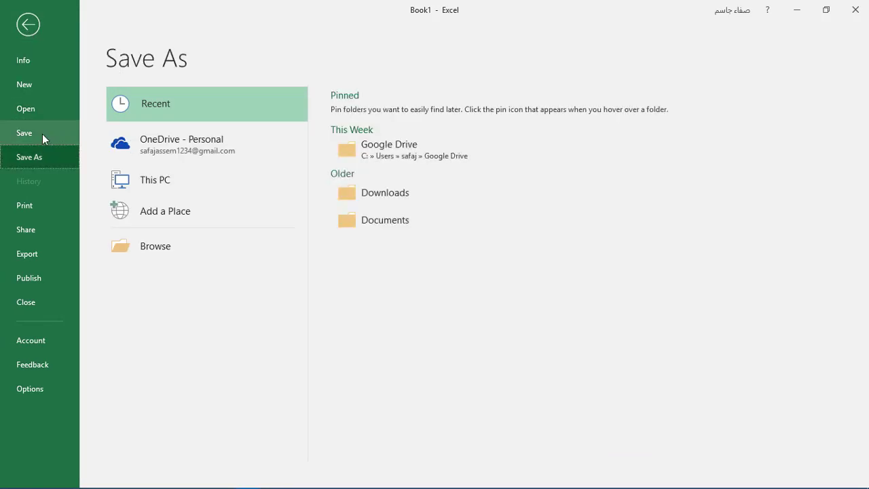
click(340, 141)
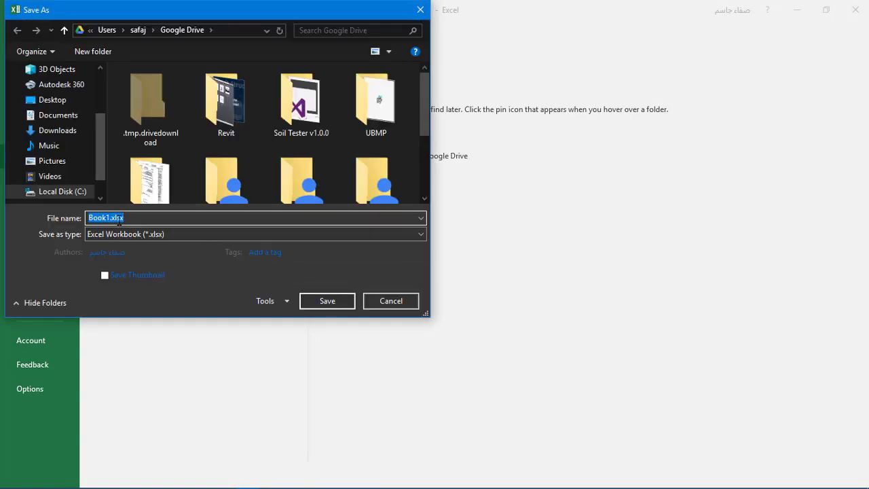
click(131, 219)
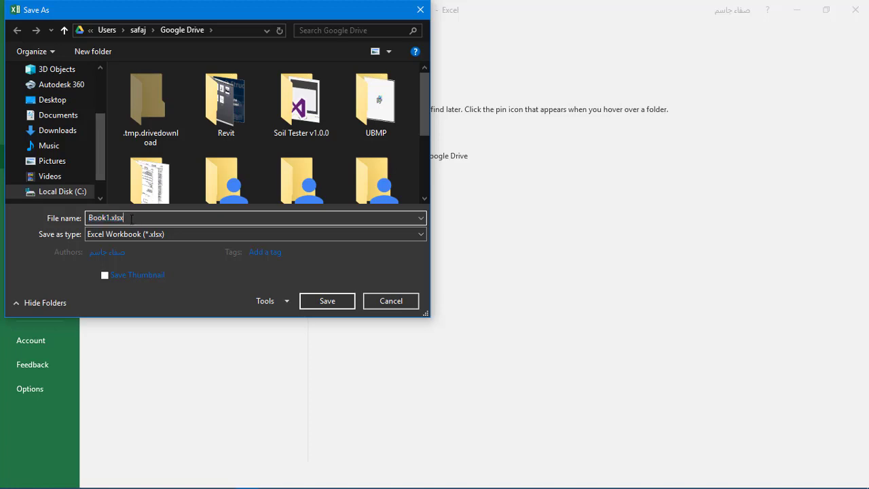
click(330, 301)
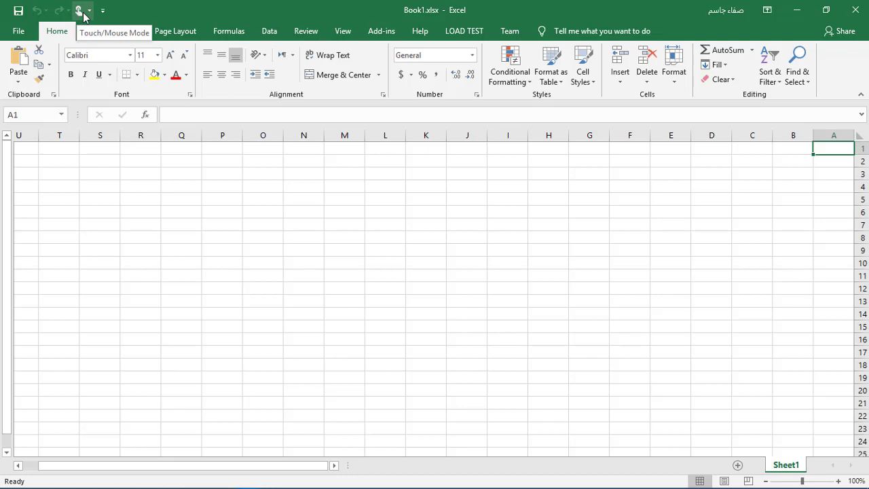
- Switch the ribbon to Touch spacing, back to Mouse spacing, then view the File Info page
click(83, 12)
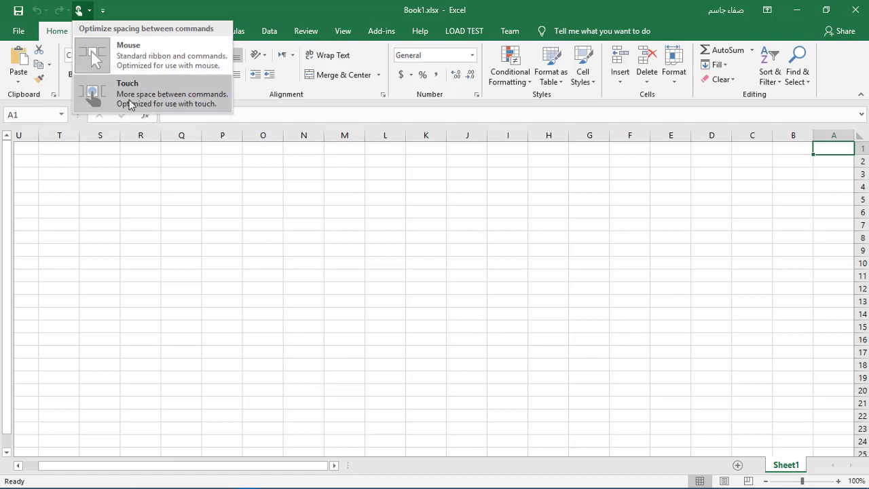
click(129, 99)
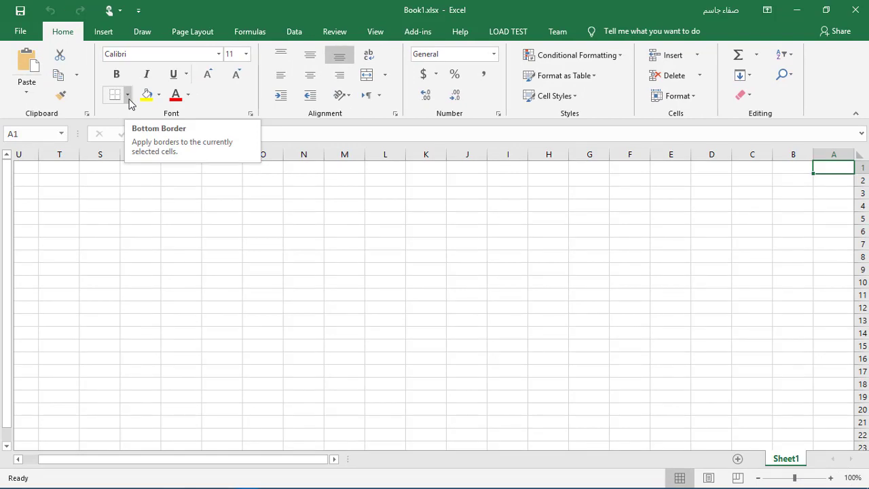
click(121, 12)
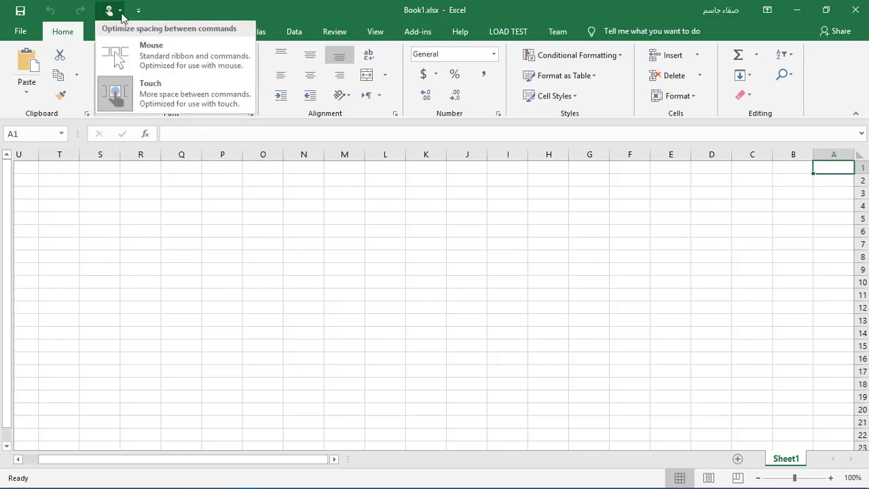
click(114, 52)
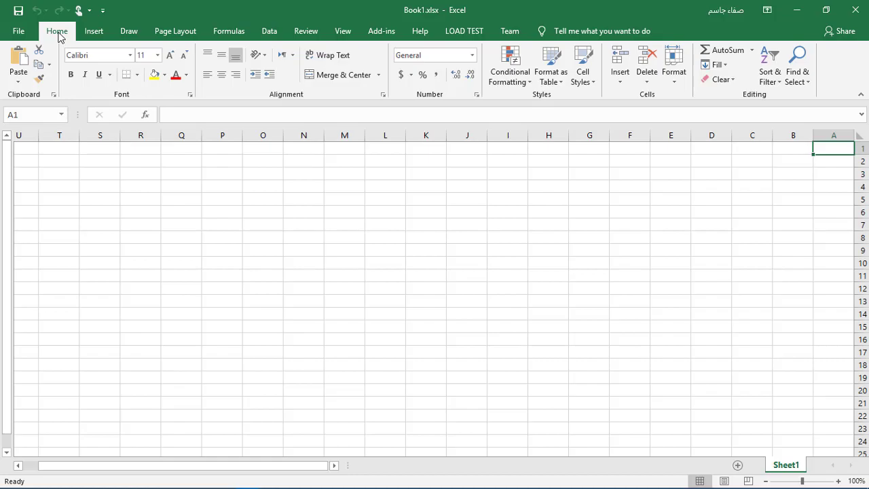
click(21, 31)
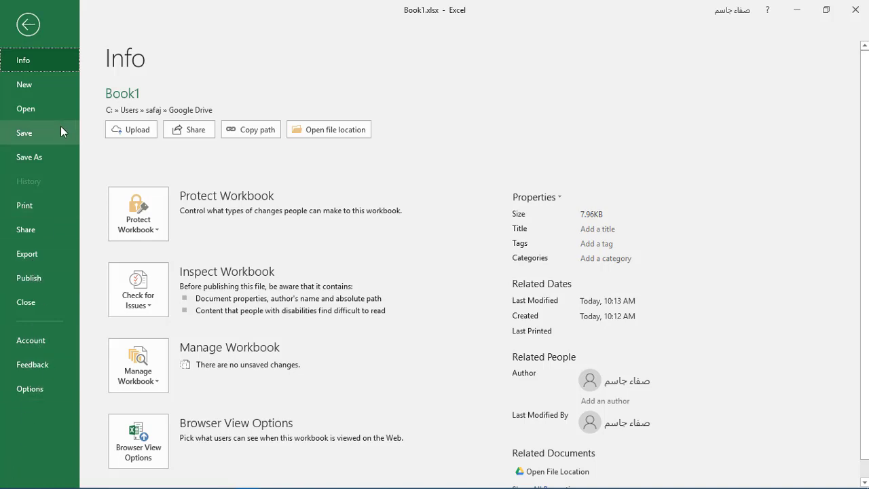
- Review the Language page in Excel Options, then close the dialog without changes
click(33, 389)
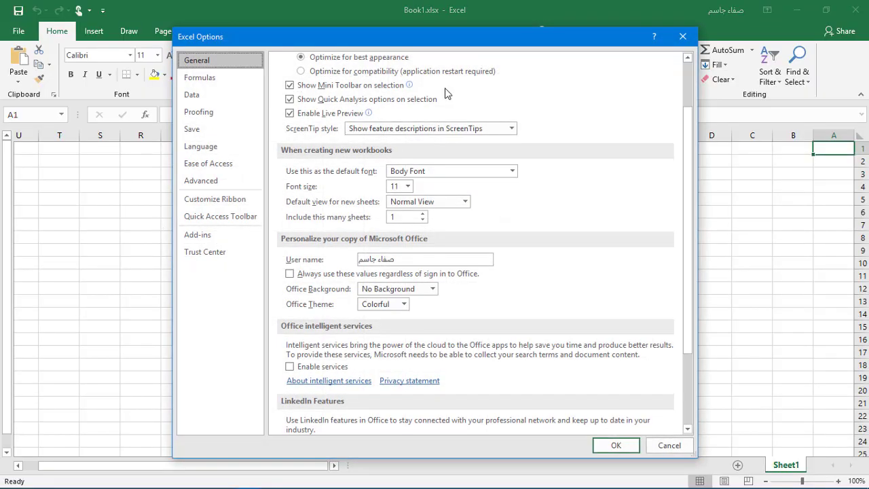
drag(505, 43, 512, 32)
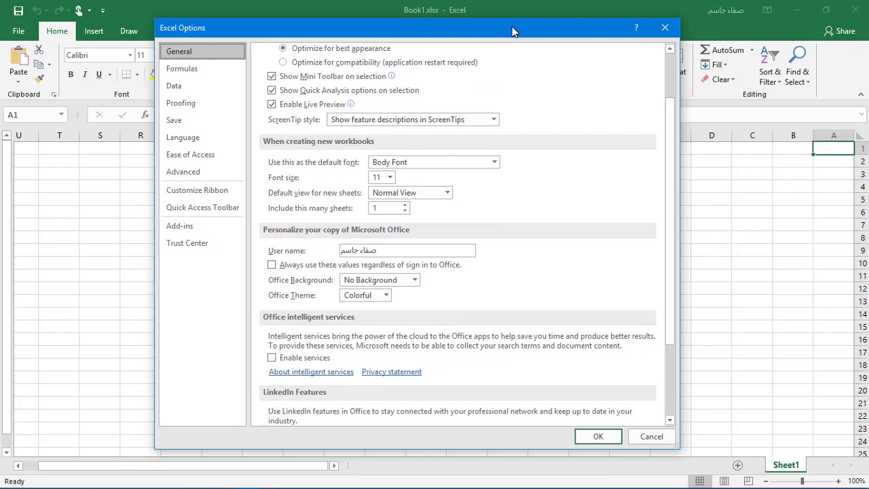
click(190, 140)
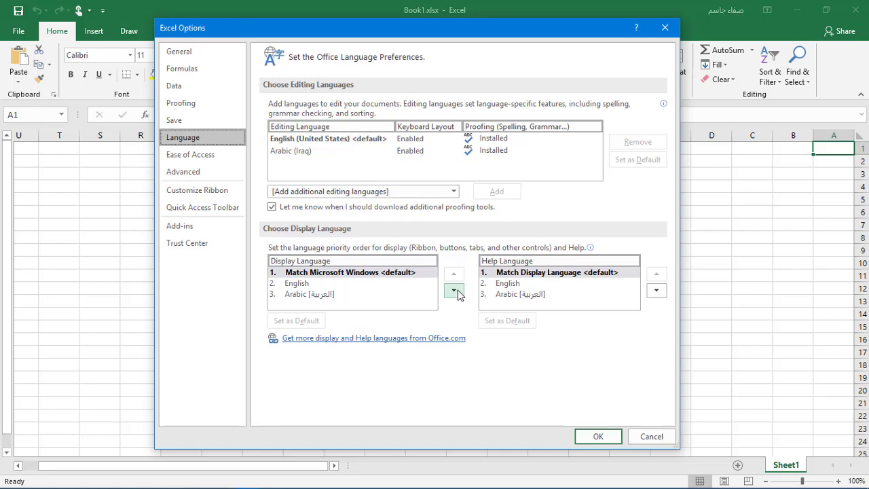
click(650, 437)
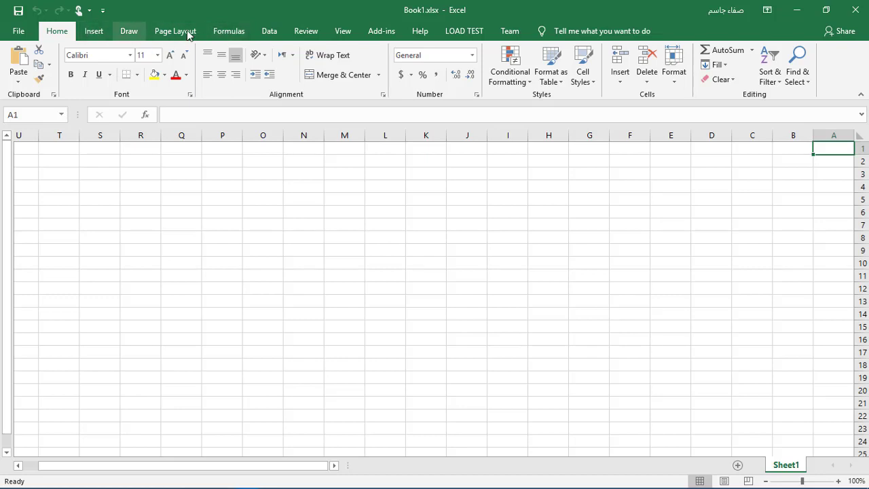
click(100, 35)
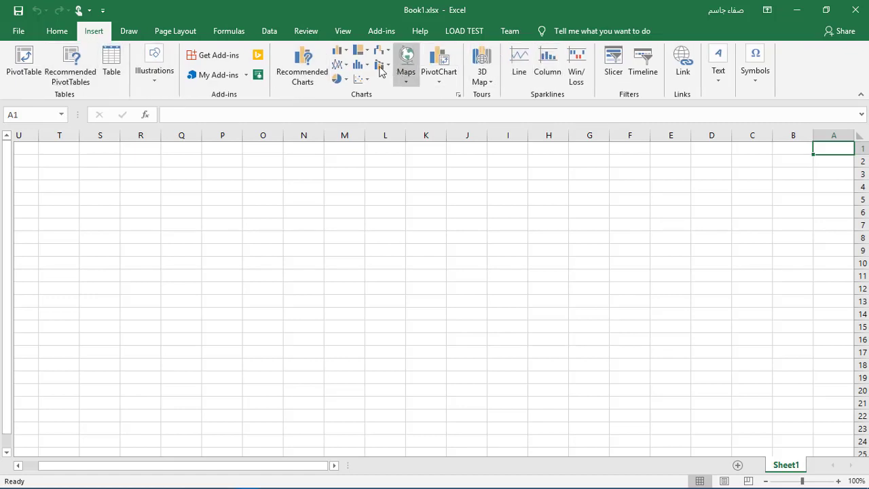
click(57, 32)
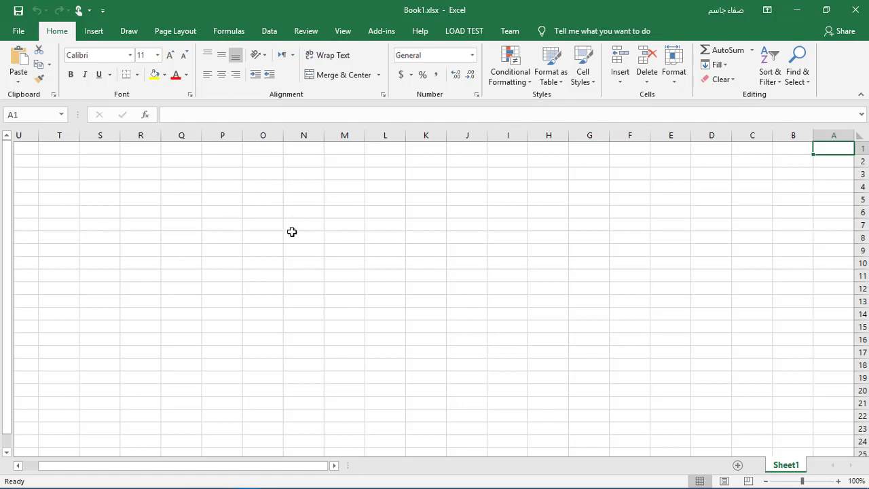
click(200, 238)
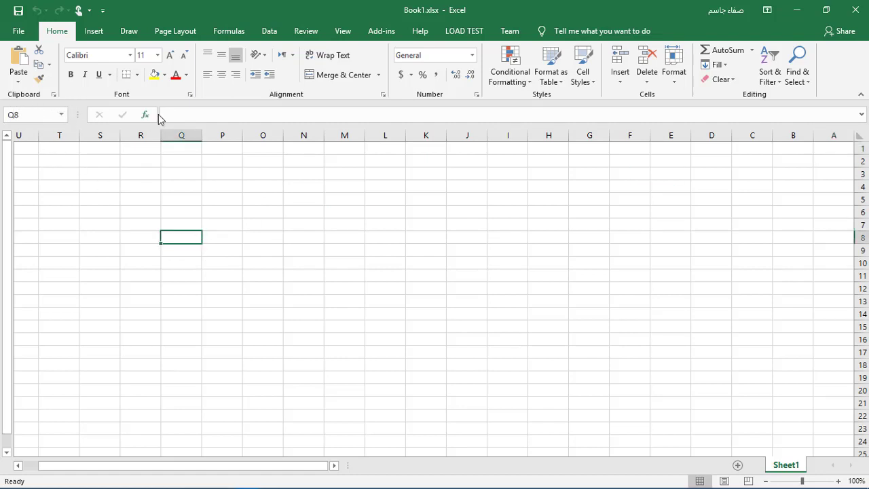
click(206, 118)
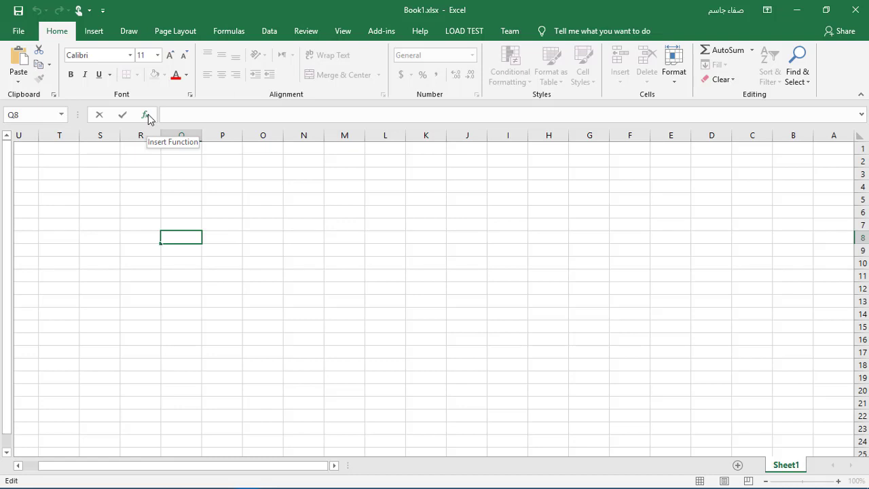
click(146, 115)
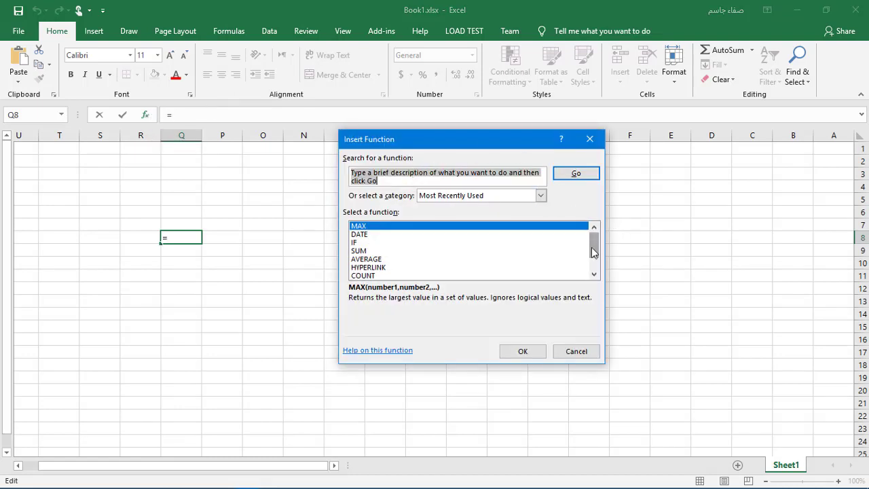
drag(594, 252, 596, 212)
click(589, 138)
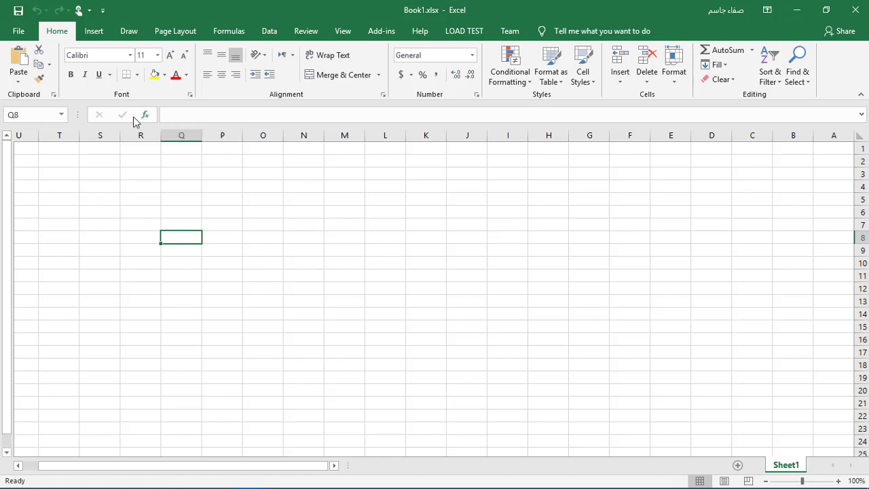
click(21, 119)
click(25, 117)
double_click(20, 116)
click(14, 115)
double_click(14, 115)
drag(23, 116, 15, 116)
scroll(741, 412, down, 4)
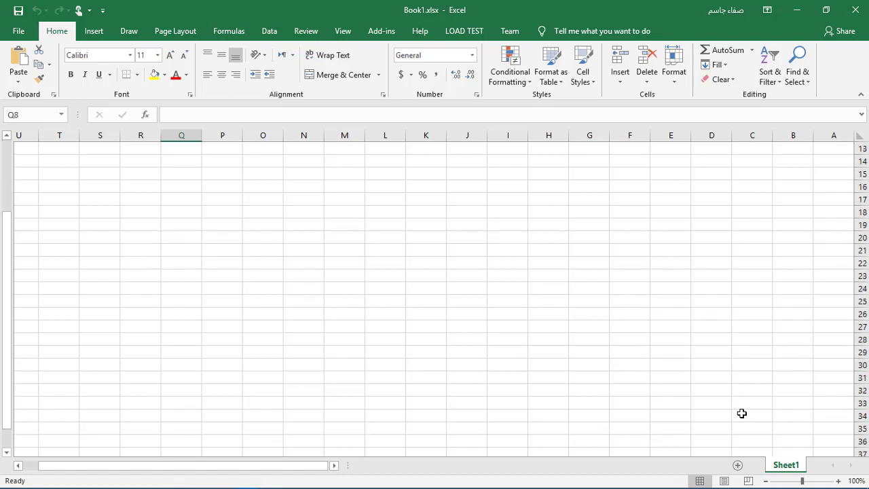
scroll(741, 412, down, 5)
scroll(742, 413, up, 4)
scroll(741, 413, up, 5)
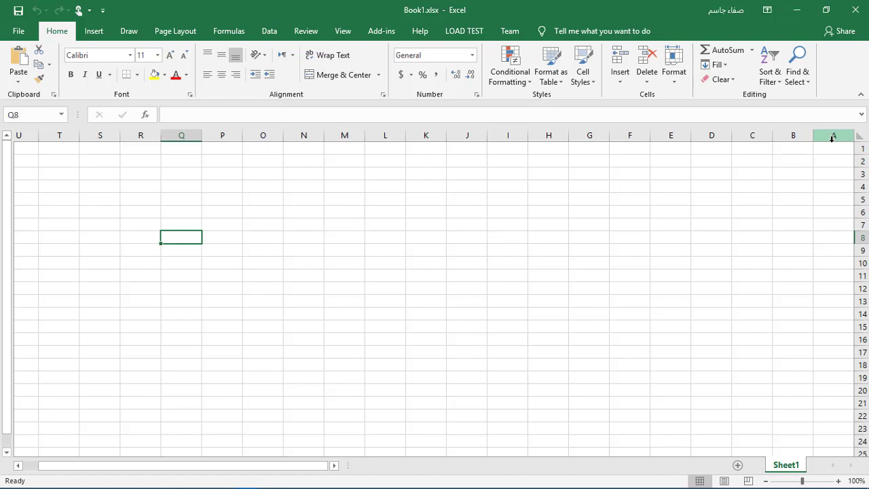
click(841, 152)
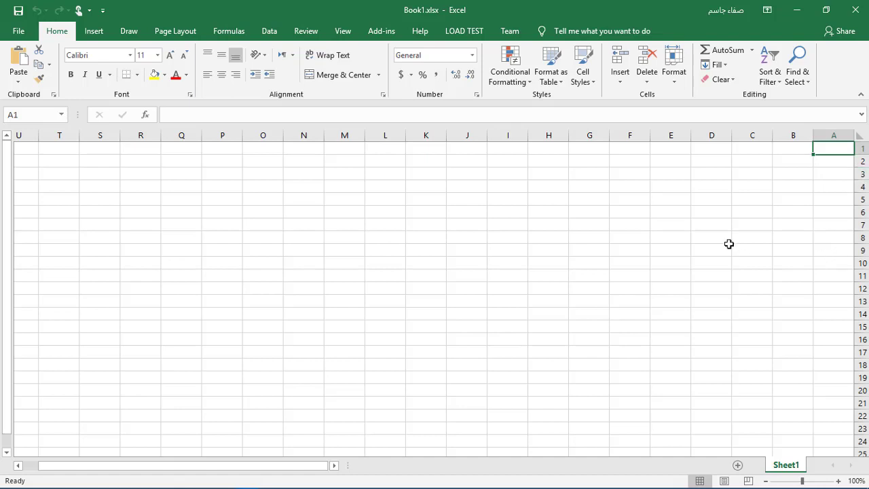
click(252, 227)
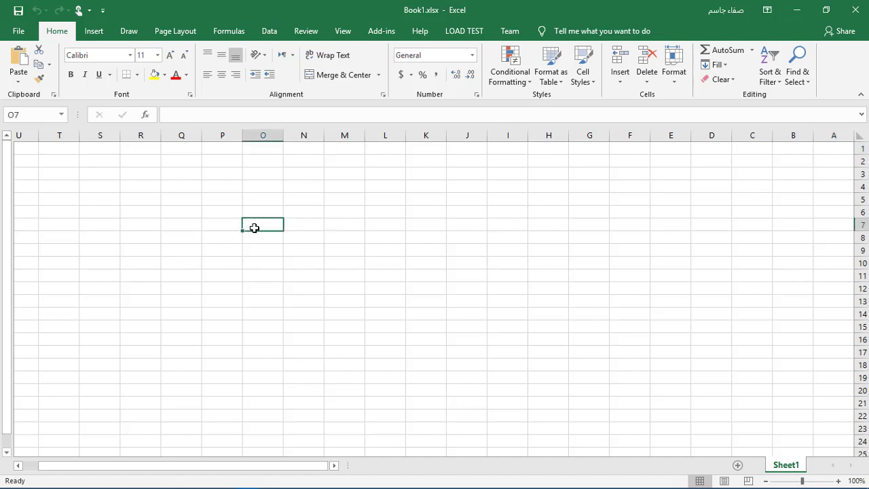
click(20, 114)
click(738, 468)
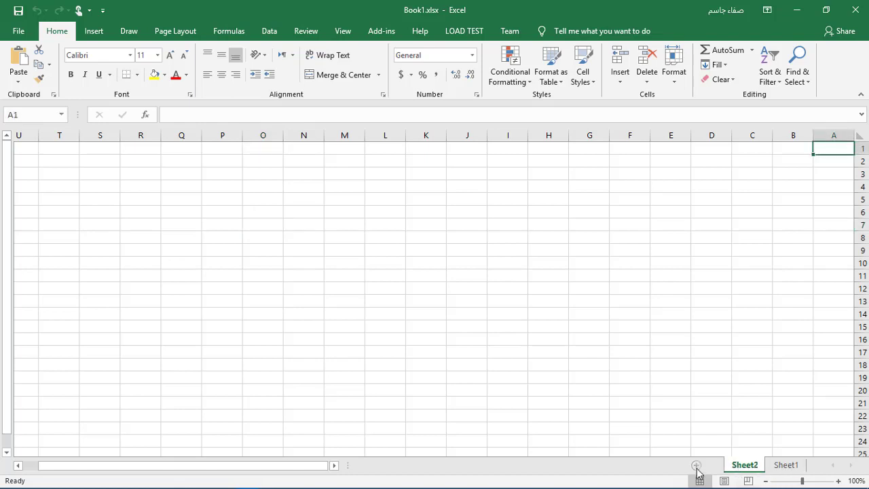
click(780, 465)
click(747, 465)
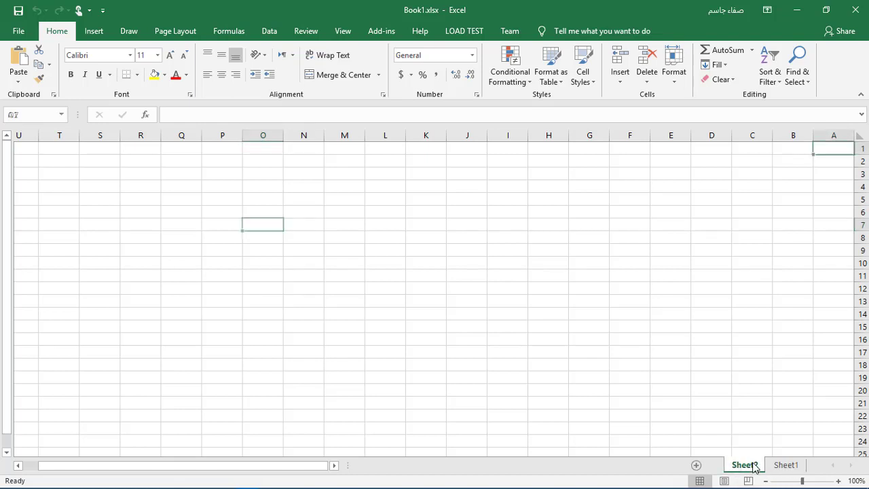
click(778, 467)
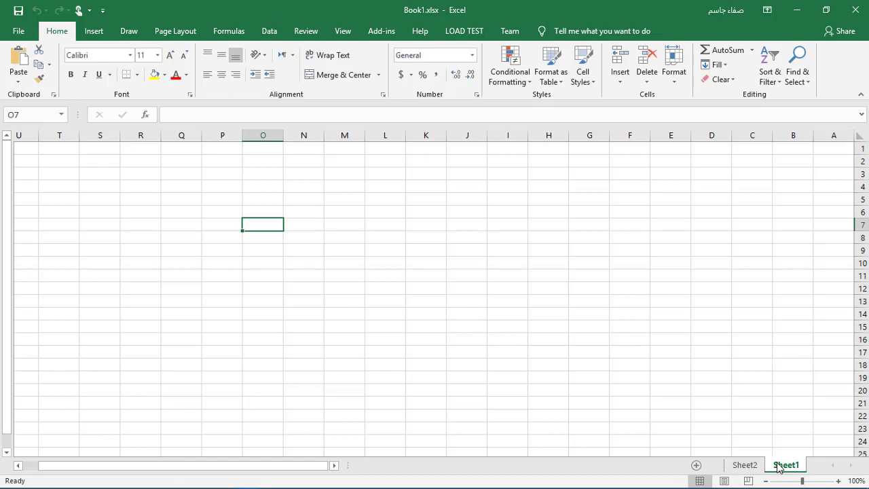
right_click(734, 468)
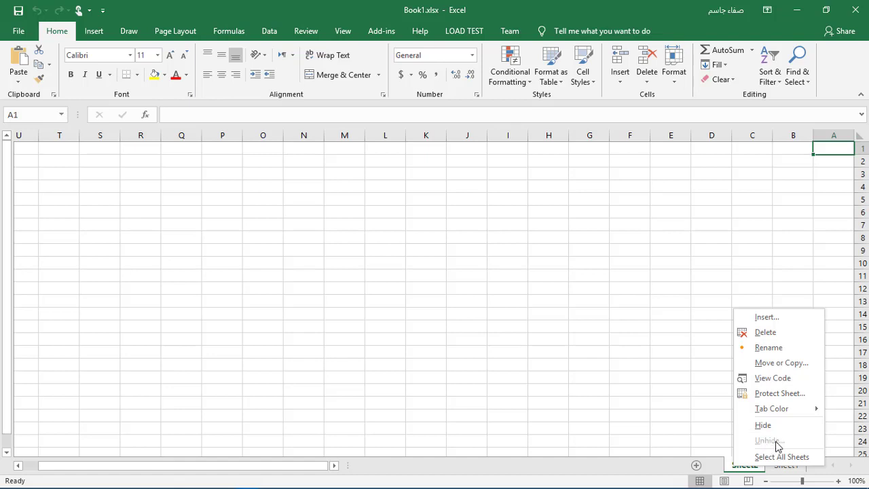
click(760, 332)
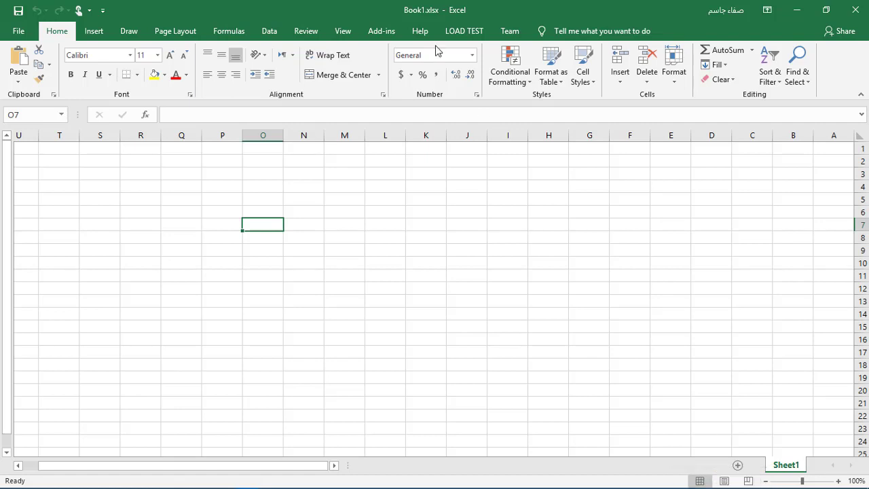
- Preview Sheet1 in Page Layout and Page Break Preview, then return to Normal view
click(337, 35)
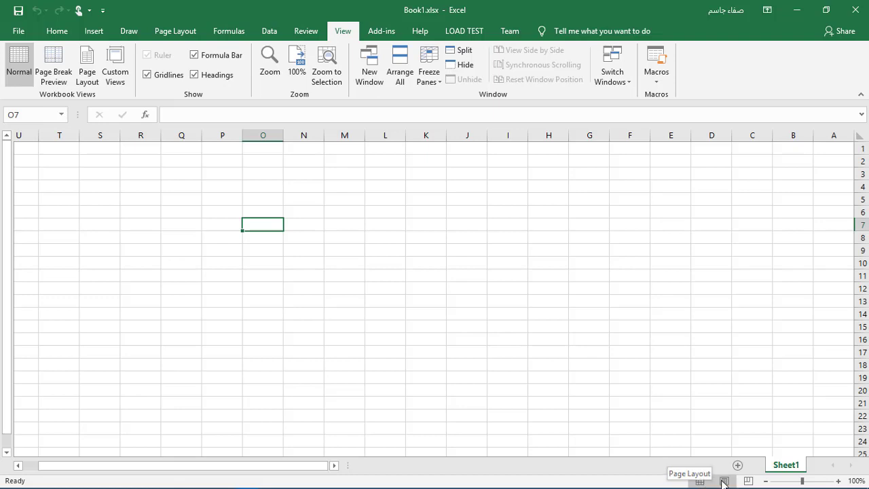
click(724, 481)
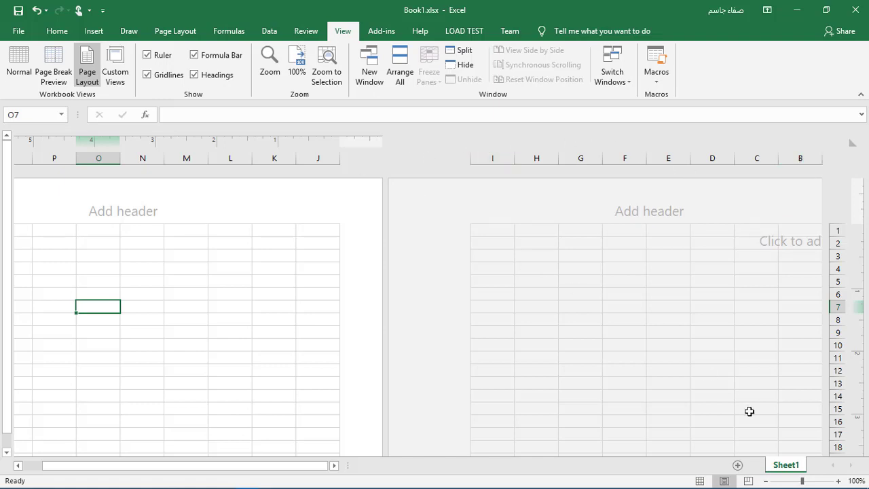
click(750, 482)
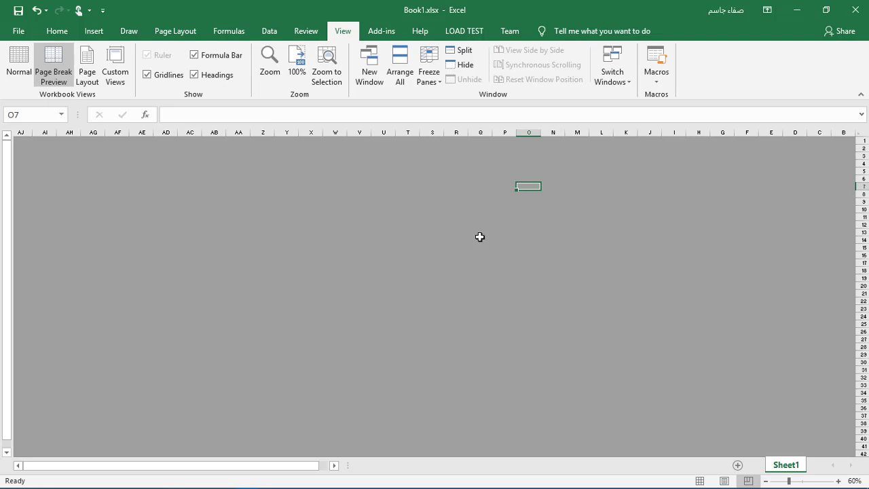
click(700, 480)
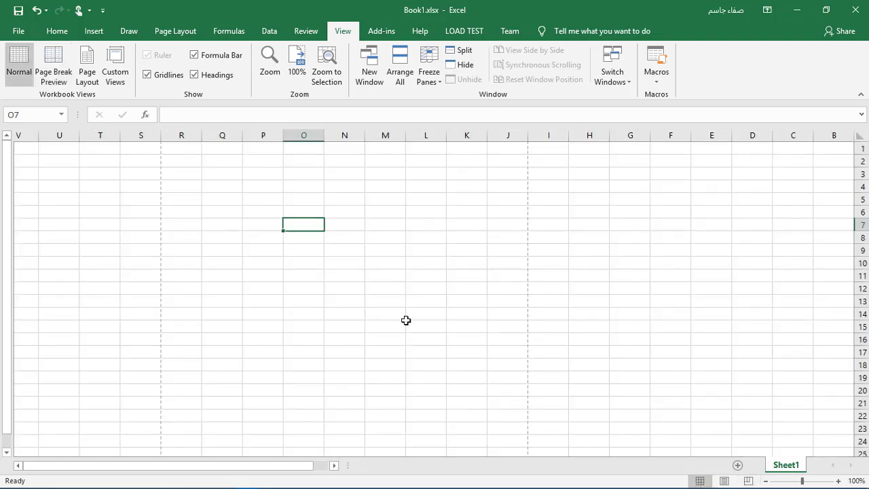
- Switch back to the Home ribbon tab
click(56, 32)
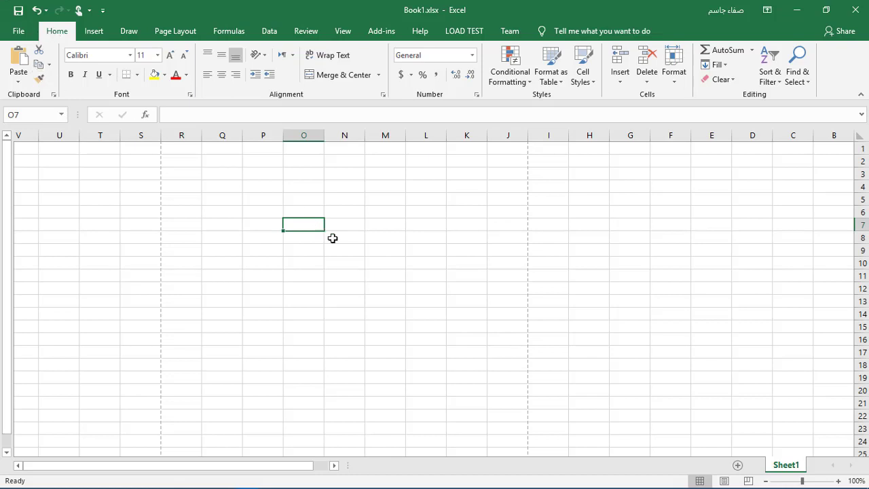
- Widen column B by dragging its header border
click(562, 198)
click(597, 203)
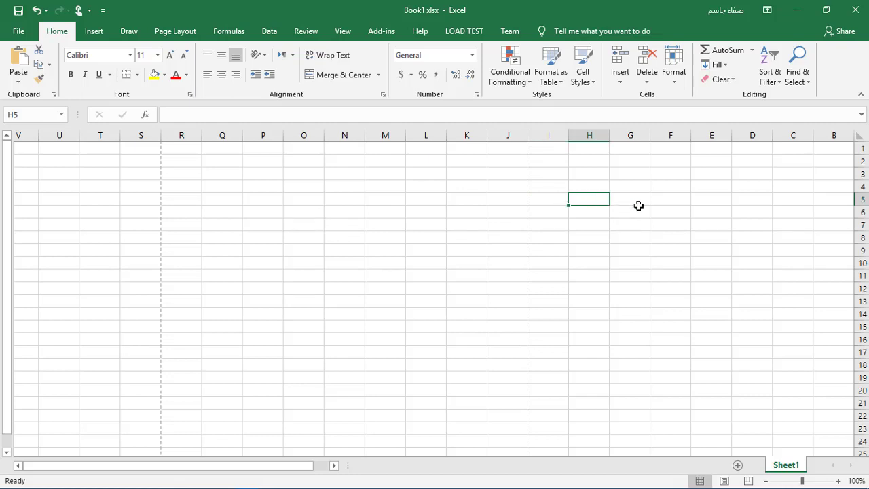
click(823, 150)
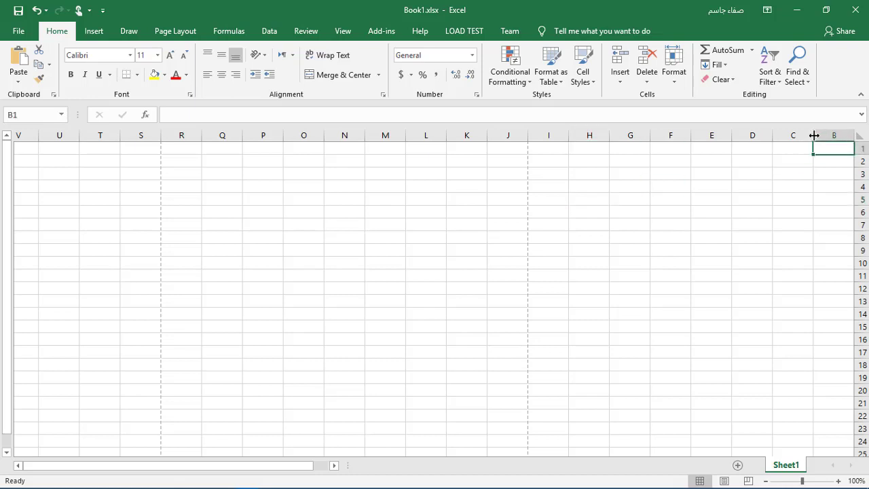
click(814, 135)
drag(814, 135, 807, 134)
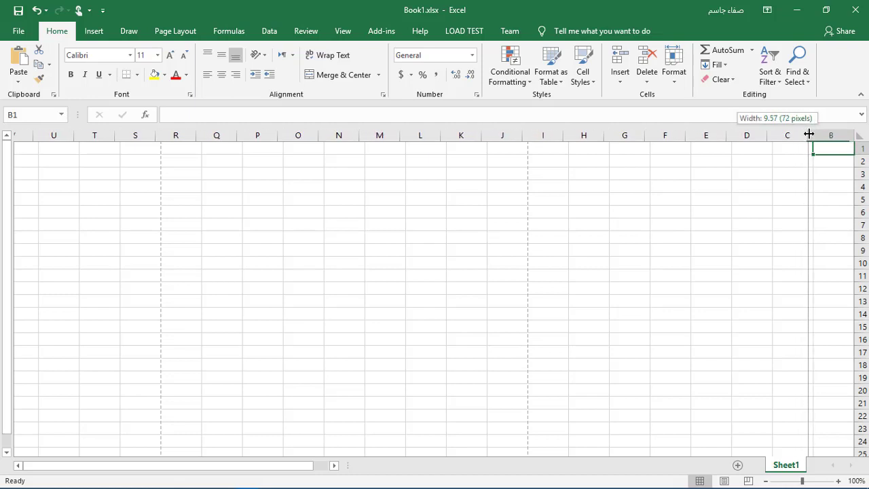
drag(806, 134, 813, 130)
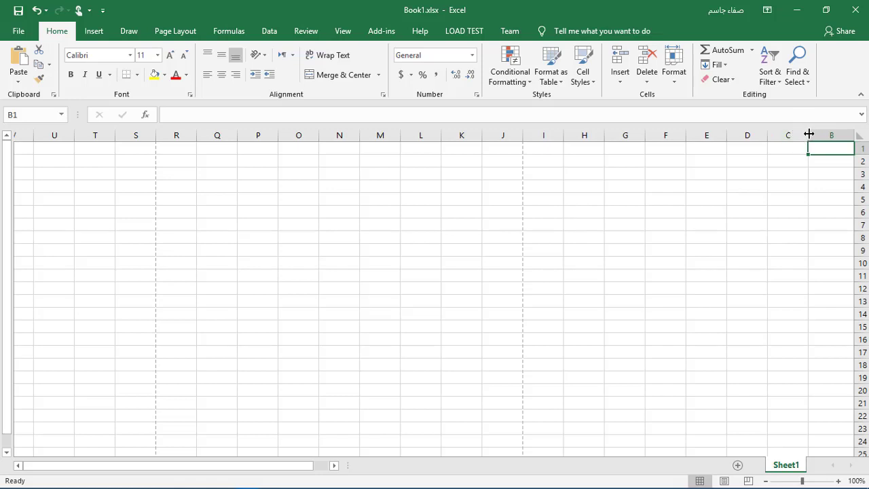
drag(809, 134, 781, 135)
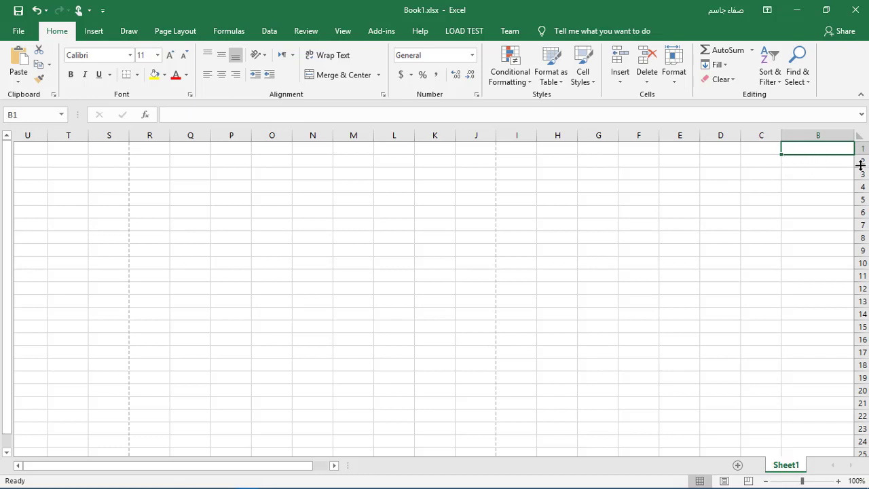
- Make row 1 taller, to a height of 41.25 (55 pixels)
drag(862, 154, 862, 175)
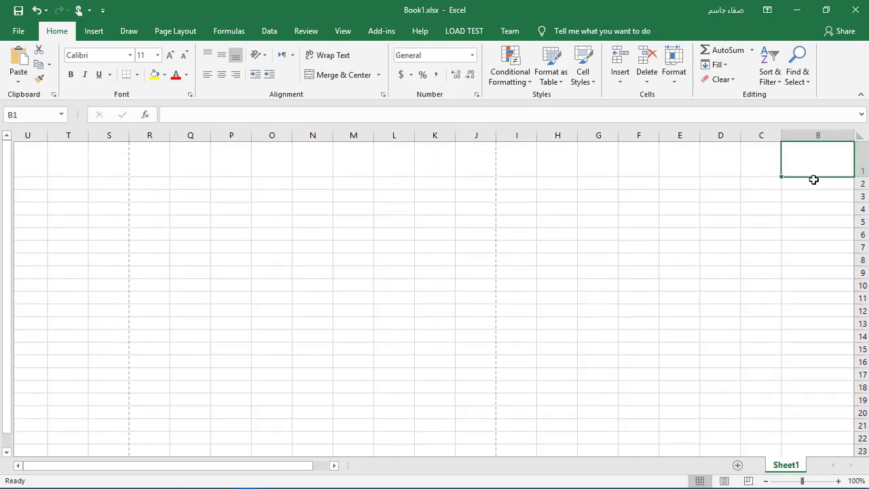
click(747, 165)
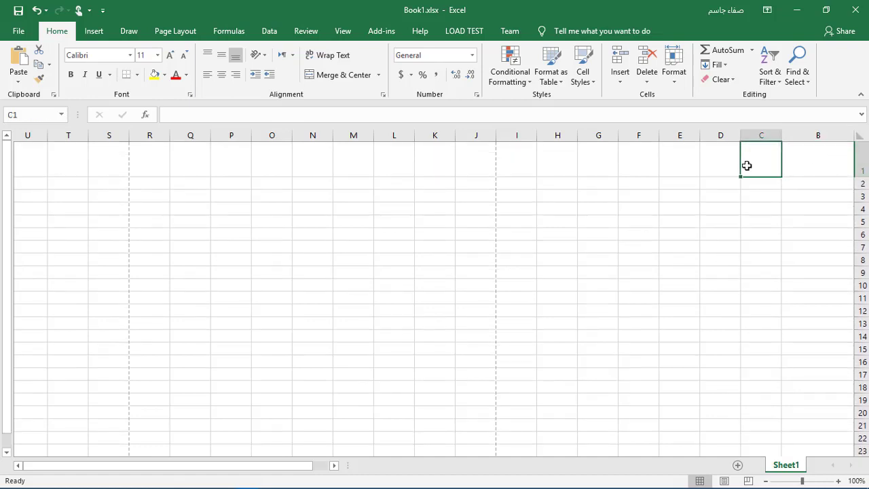
click(816, 160)
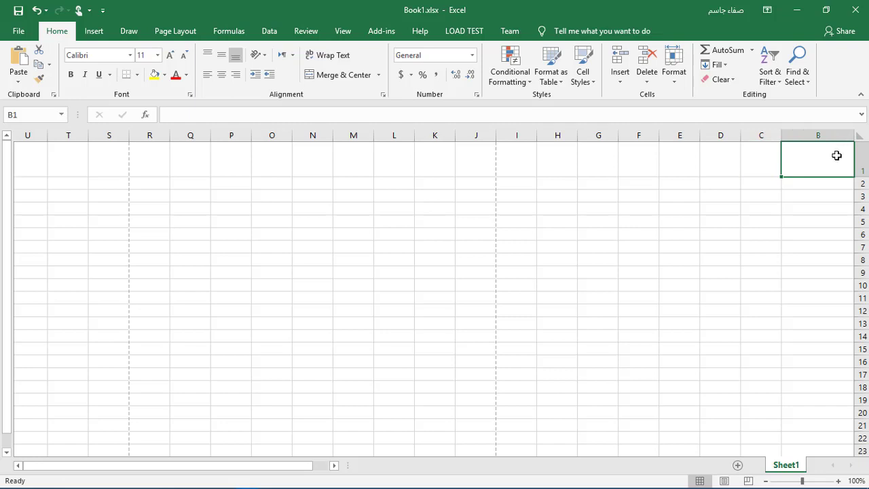
mouse_move(830, 156)
mouse_down()
mouse_move(718, 229)
mouse_move(569, 264)
mouse_up()
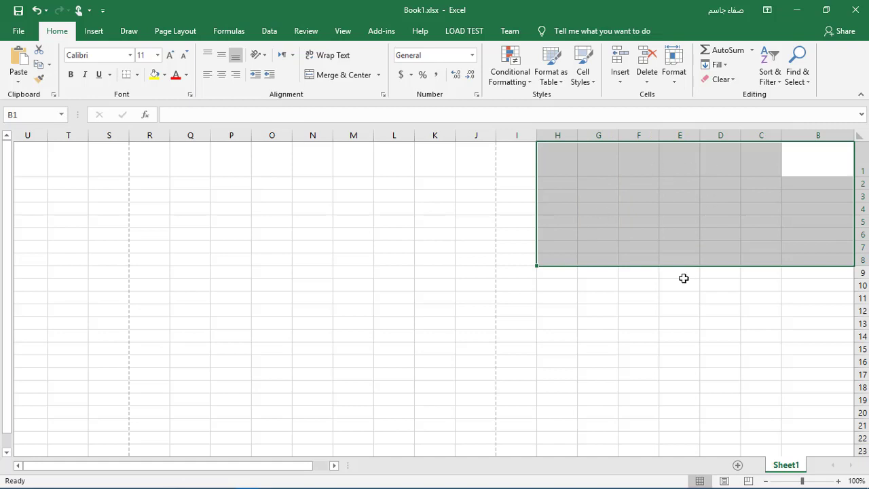
click(660, 175)
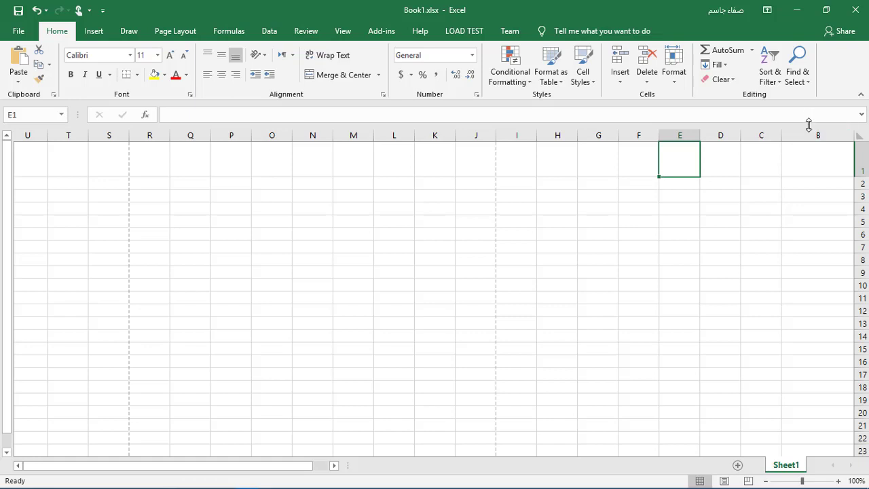
click(810, 133)
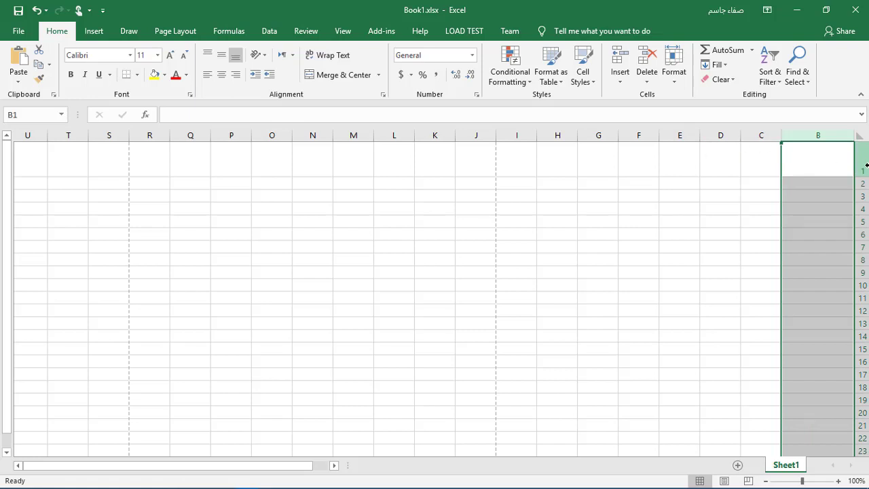
click(865, 165)
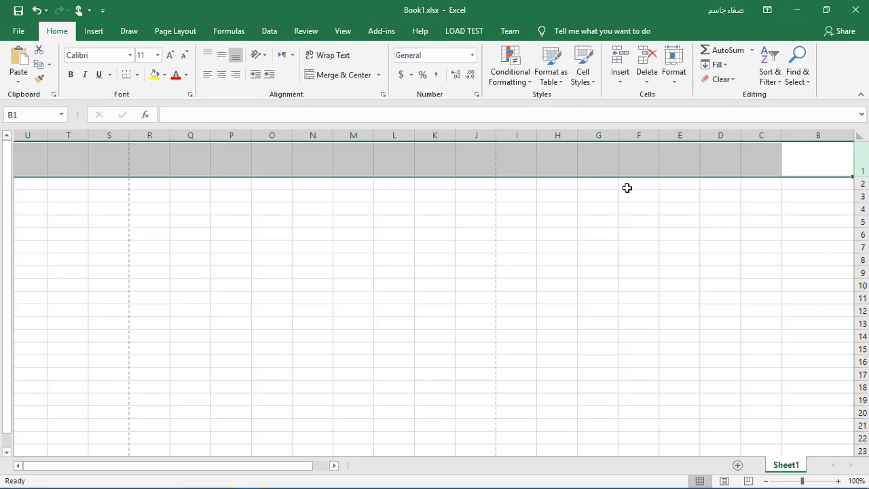
click(721, 198)
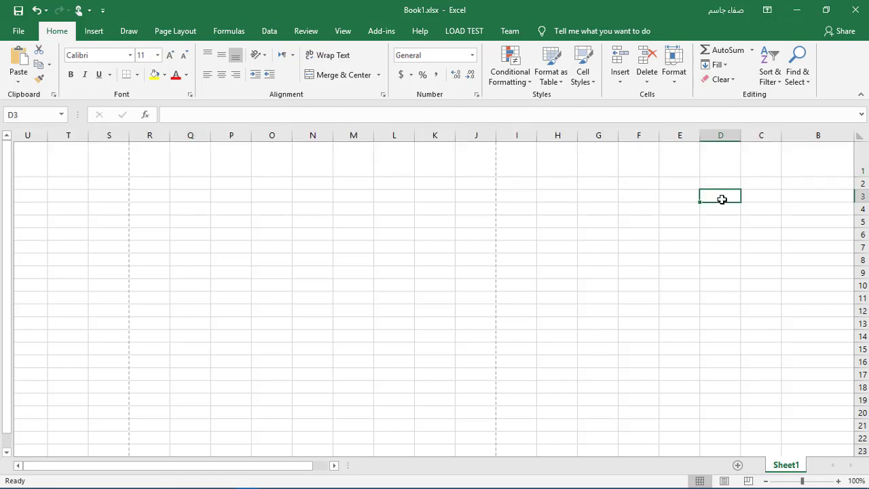
click(37, 11)
click(37, 11)
click(38, 11)
click(38, 11)
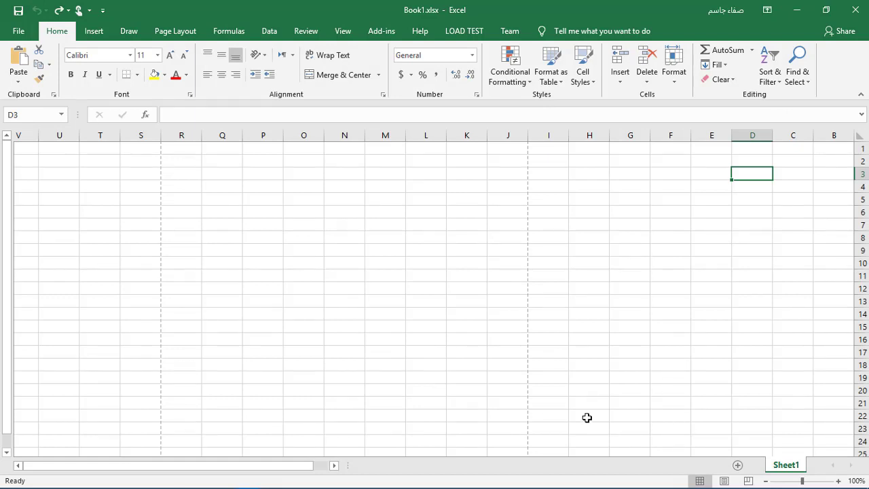
click(817, 156)
- Enter the headings التسلسل, الاسم, الصف and الدرجة into cells B1 through E1
click(827, 146)
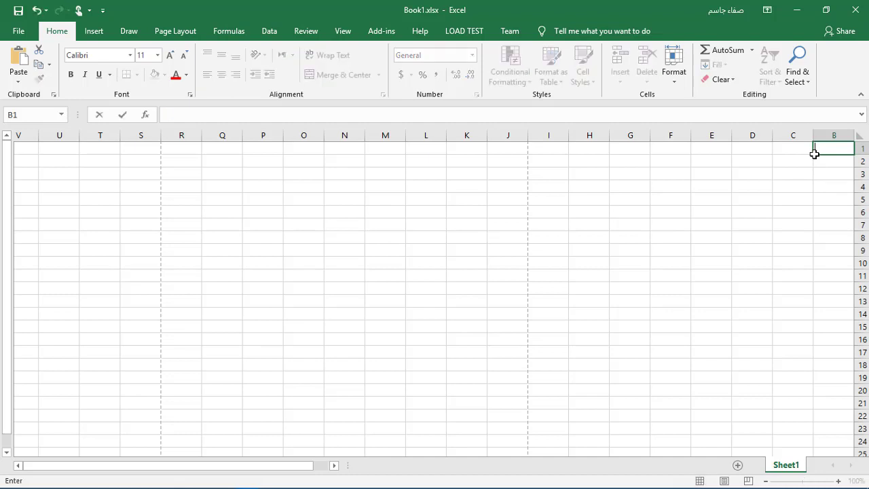
text(التس)
text(لسل)
click(788, 150)
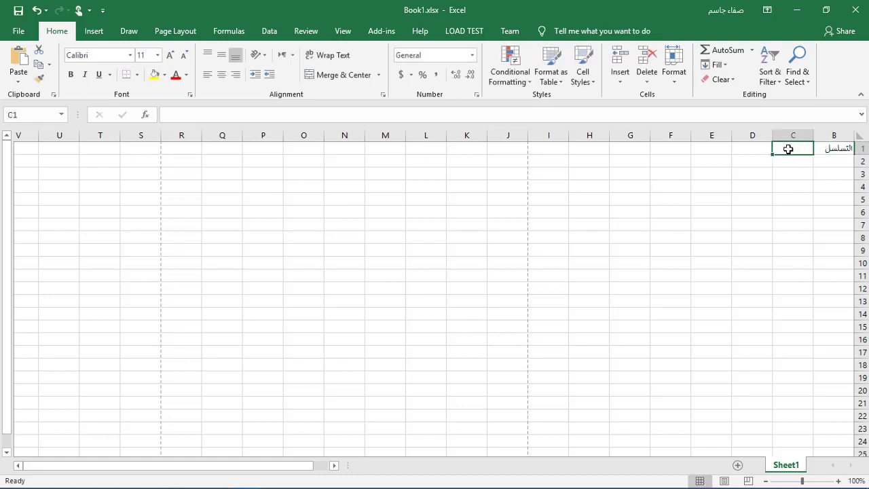
text(الاس)
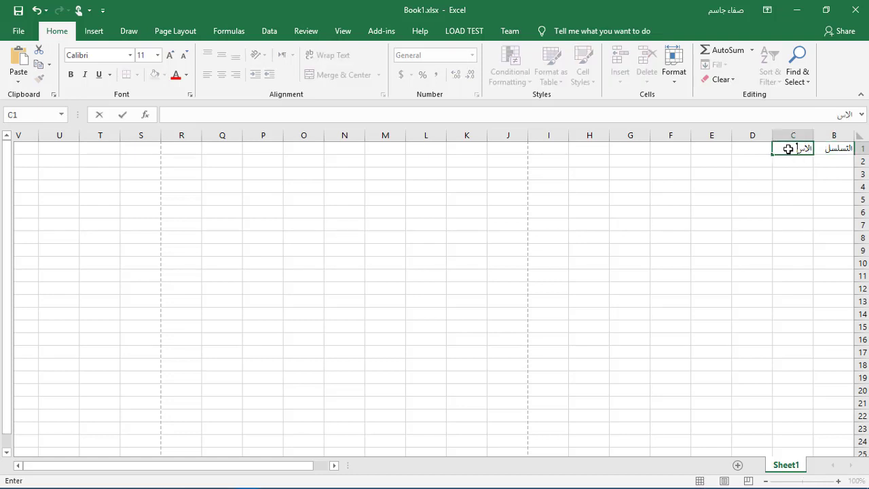
text(م)
click(761, 152)
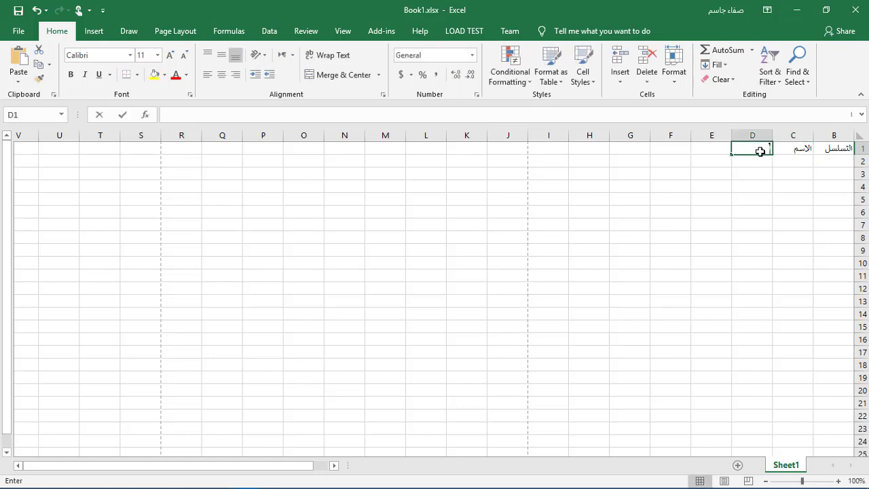
text(الصف)
click(706, 150)
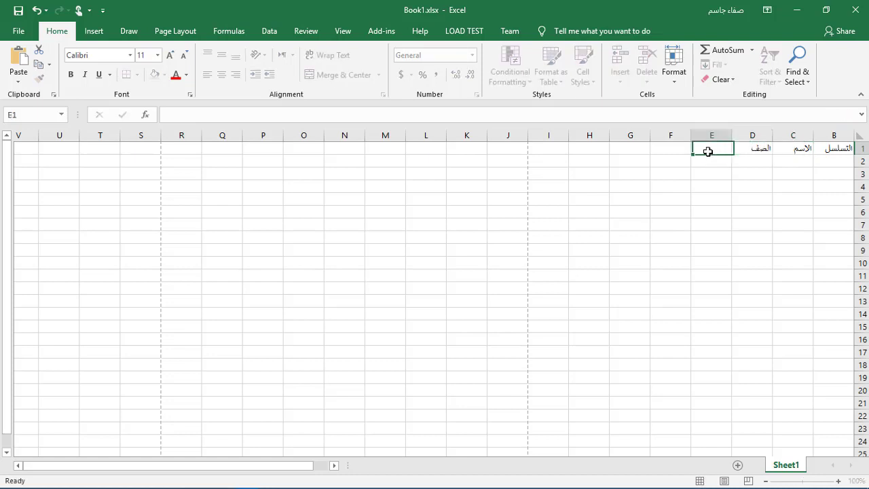
text(الدرج)
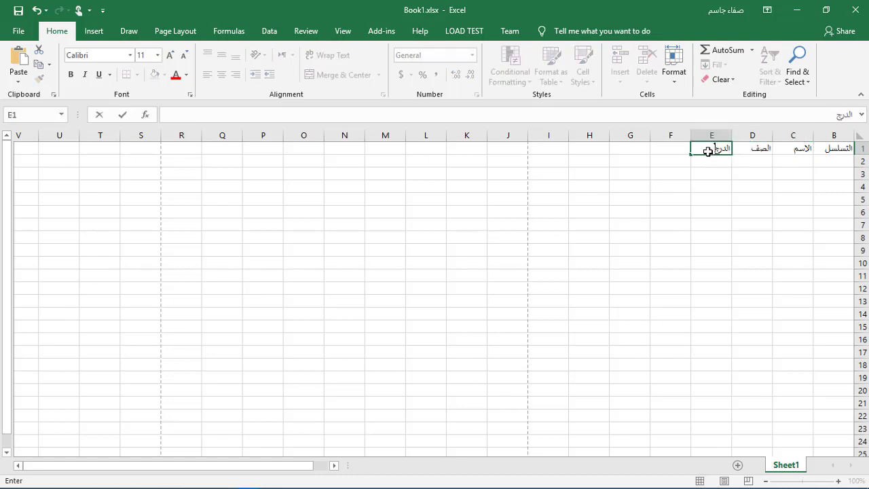
text(ة)
click(715, 162)
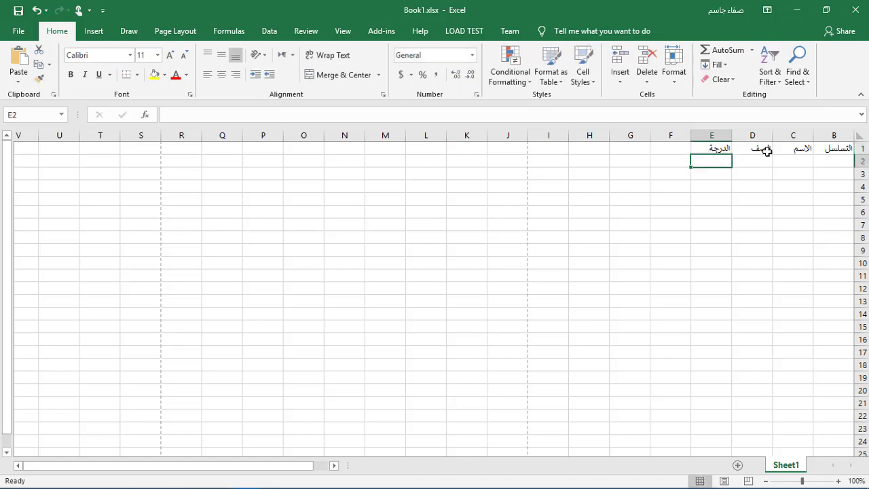
- Check the headings in B1 to E1, then start typing a heading in F1
click(820, 148)
click(794, 147)
click(752, 151)
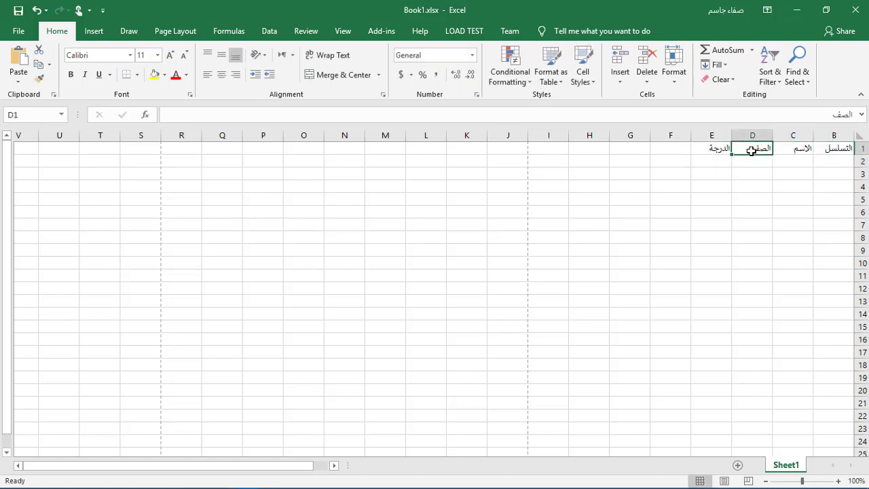
click(712, 149)
click(677, 153)
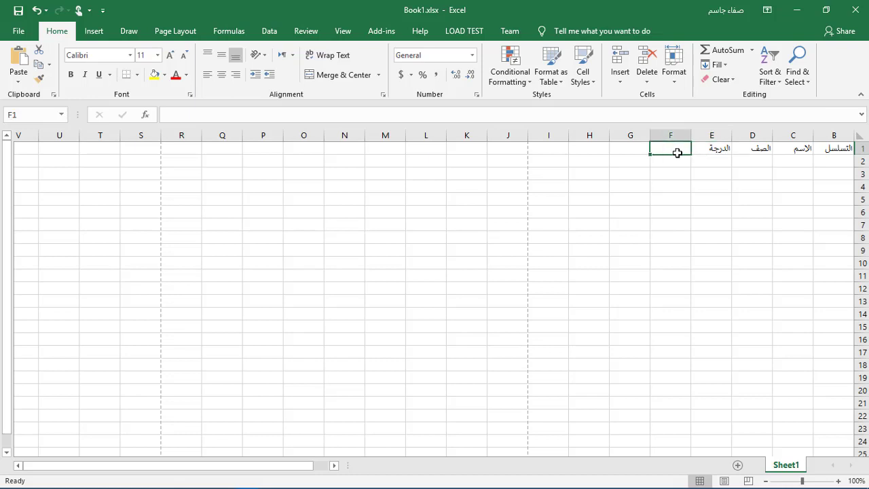
text(ا)
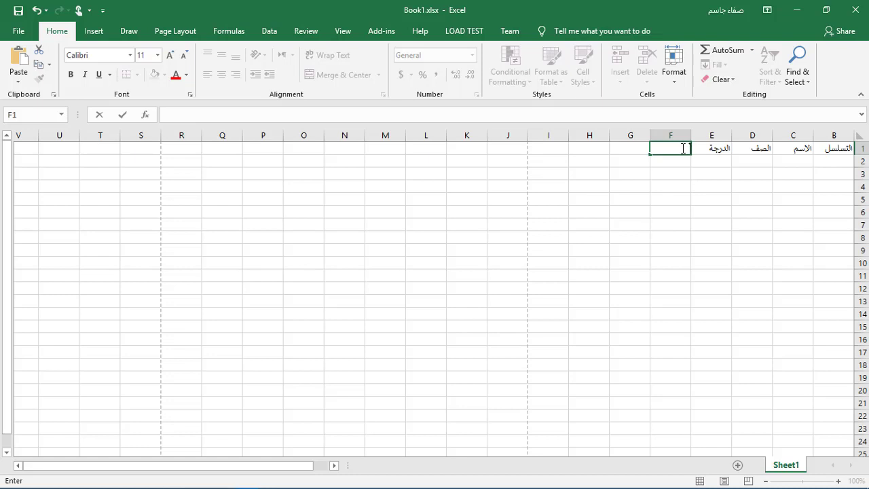
key(Return)
click(678, 148)
text(ا)
click(673, 163)
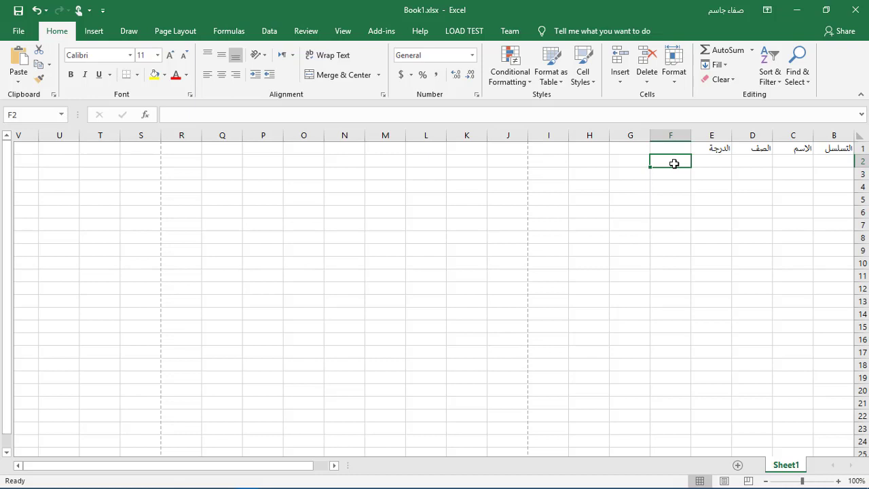
click(710, 148)
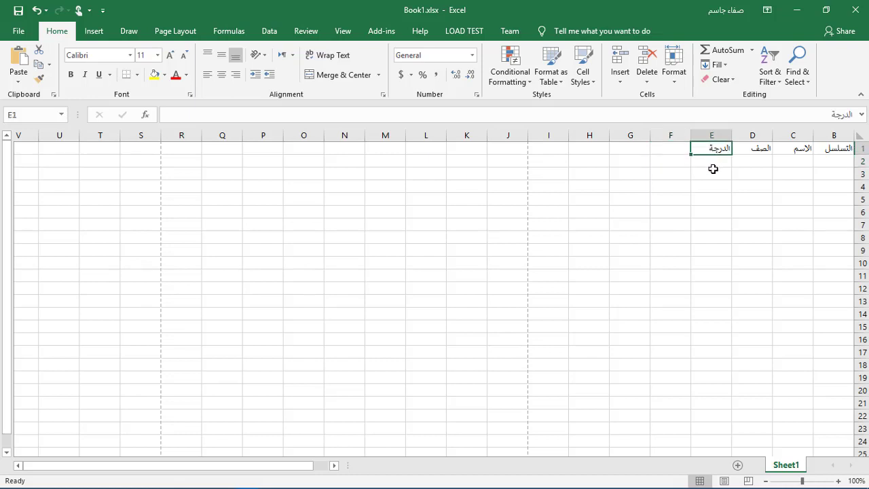
text(ال)
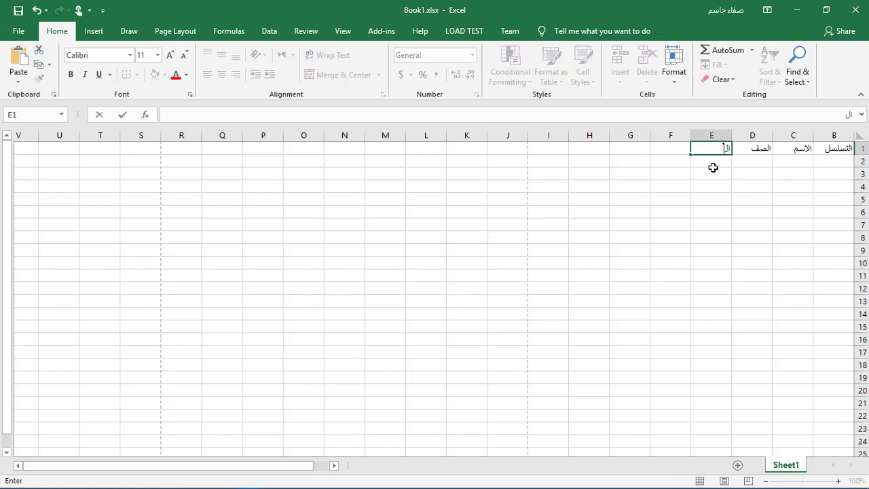
text(درج)
text(ة)
key(Return)
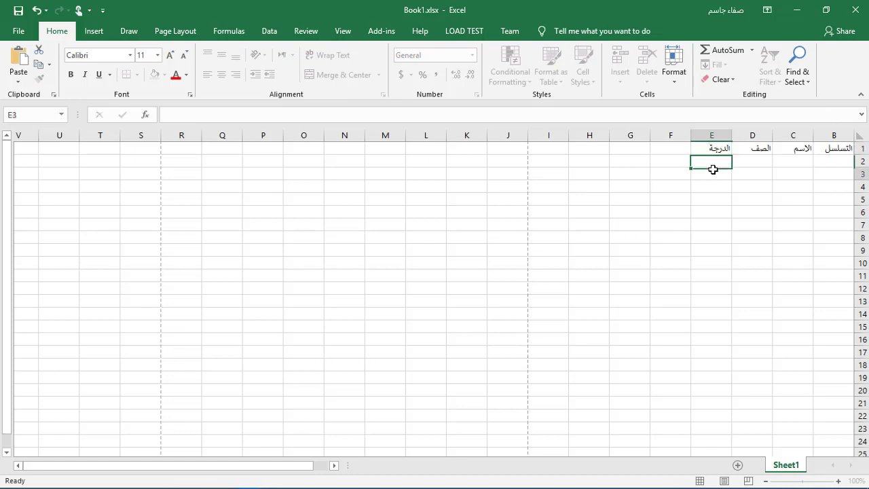
click(707, 148)
double_click(706, 148)
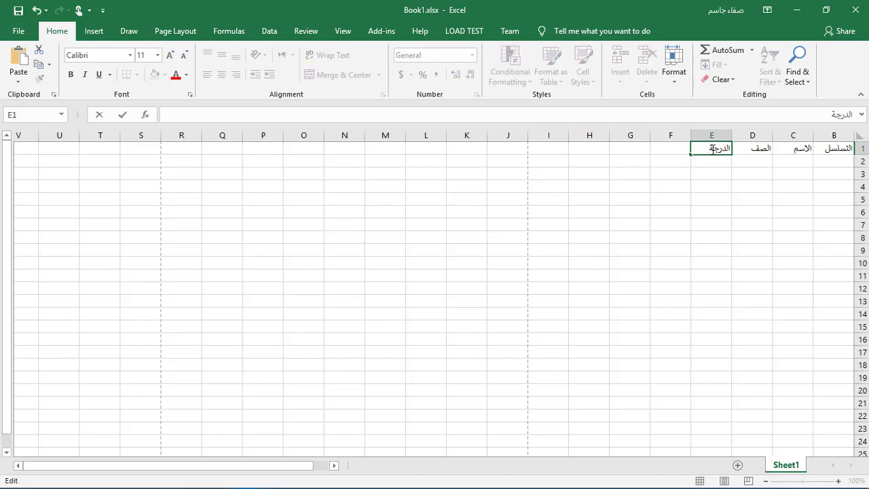
text(الاول)
text(ى)
key(Return)
click(711, 147)
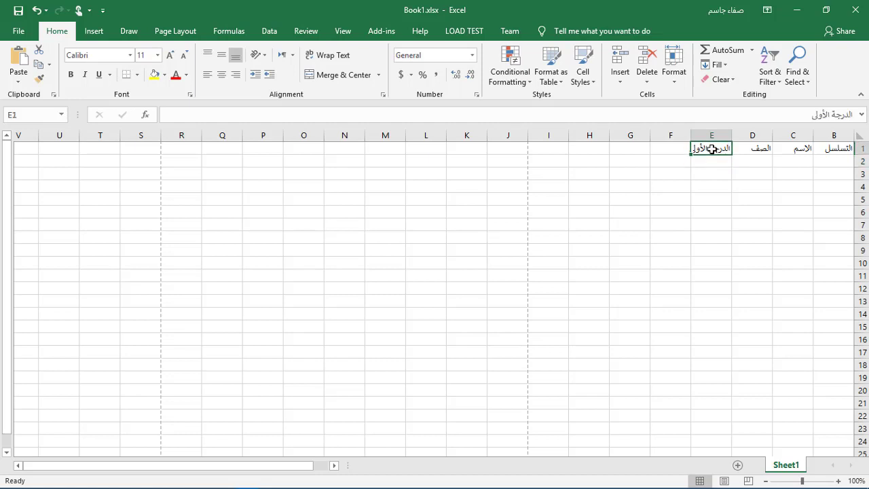
text(ال)
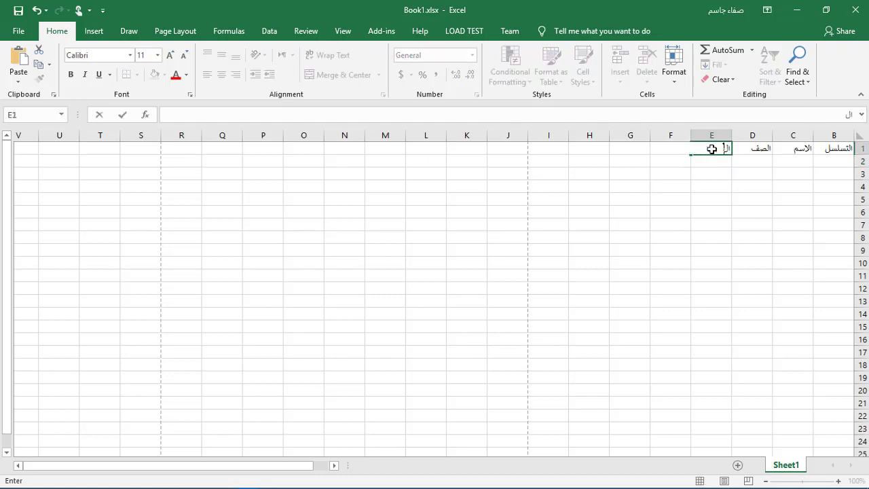
text(درجة)
click(707, 173)
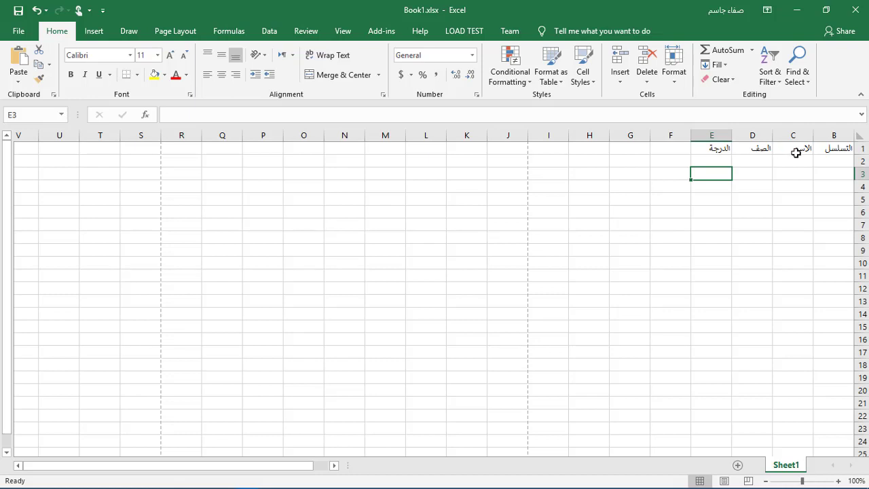
- Format the B1:E1 headings as bold, green, size 24 text
drag(841, 147, 711, 151)
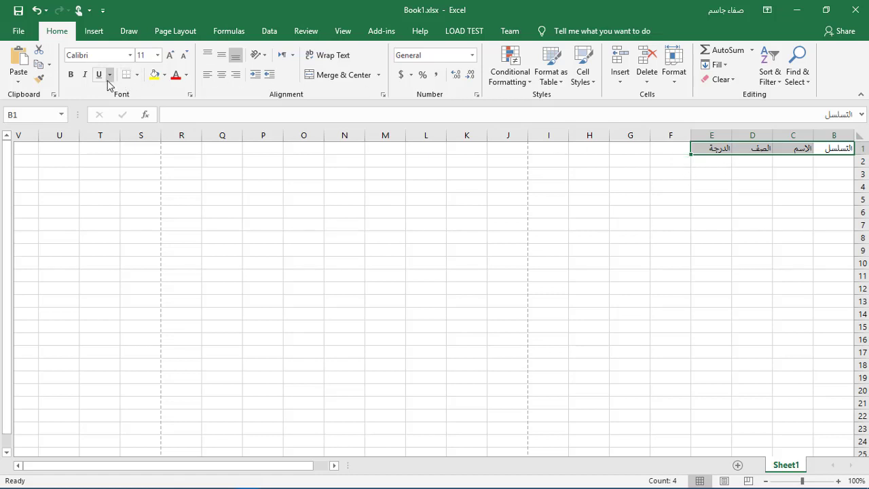
click(159, 58)
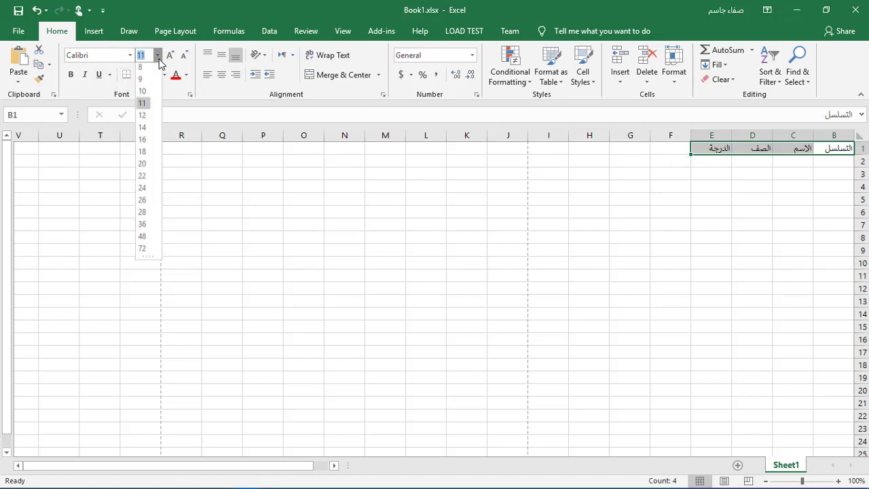
click(144, 191)
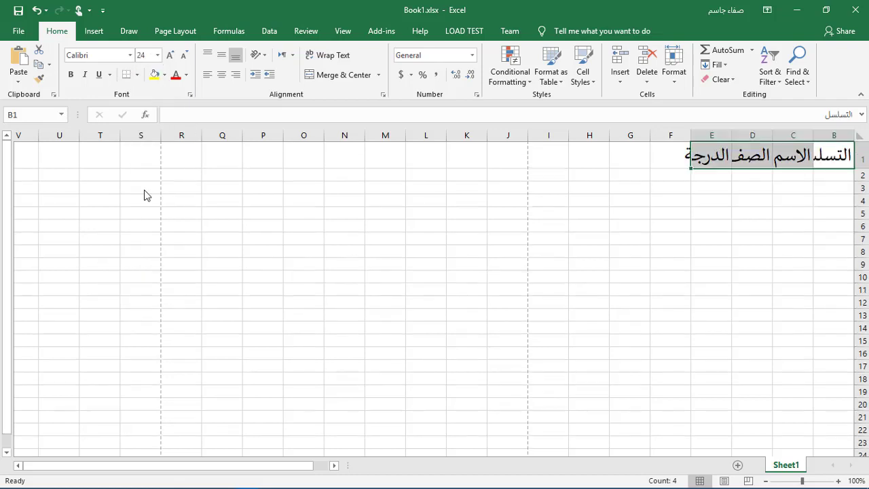
click(189, 80)
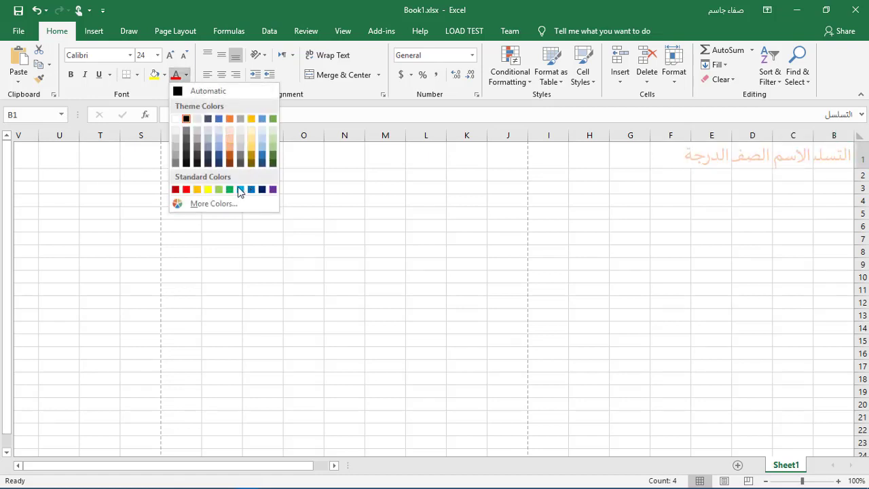
click(228, 190)
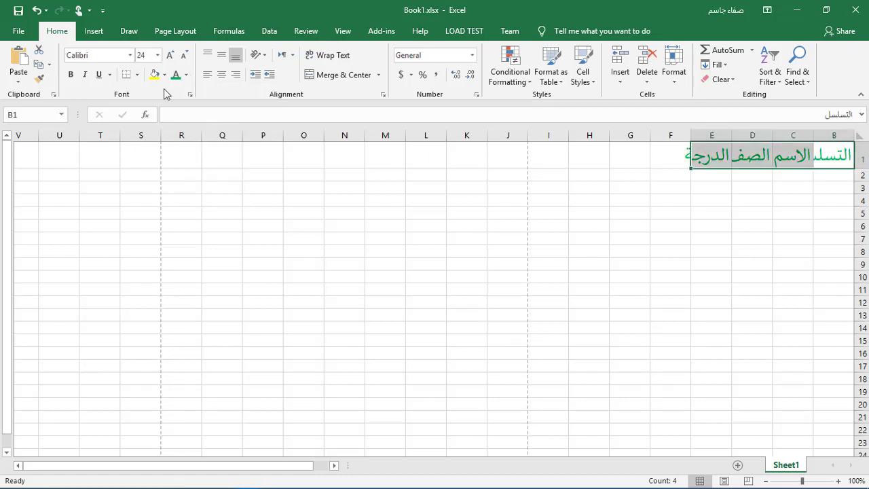
click(70, 74)
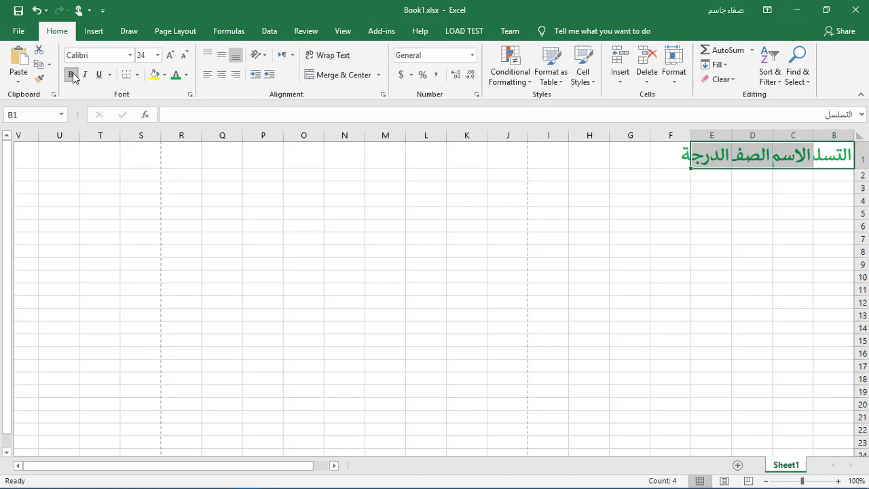
- Look at border and fill options without applying any, then widen column B to fit التسلسل
click(138, 75)
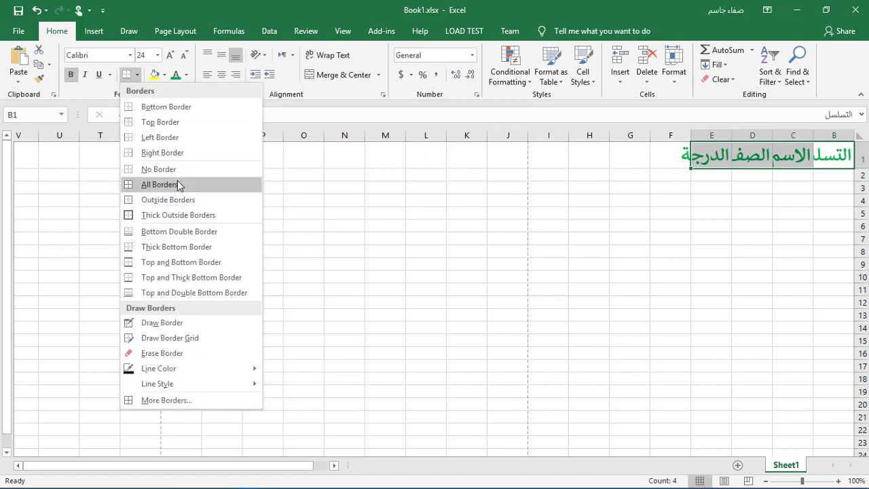
click(322, 92)
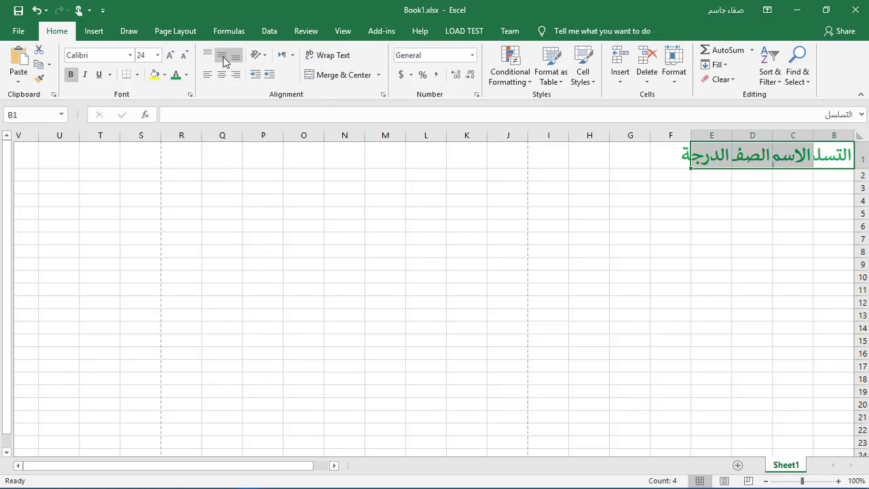
click(164, 75)
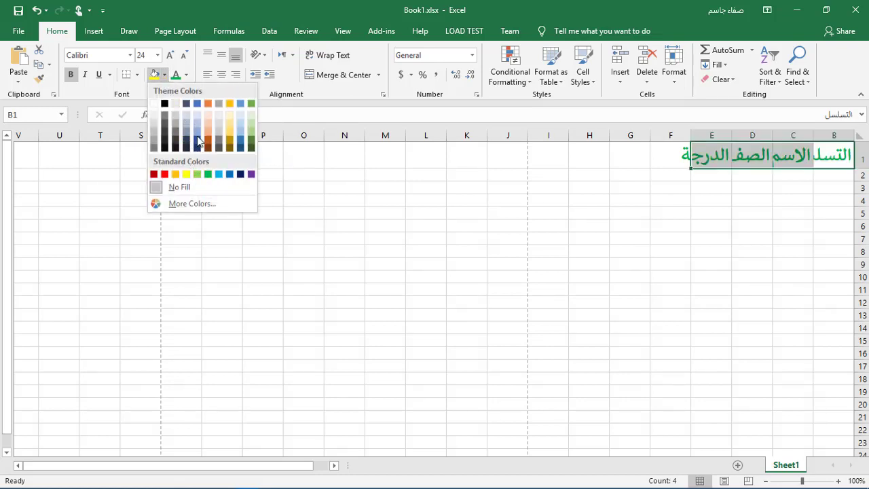
click(144, 95)
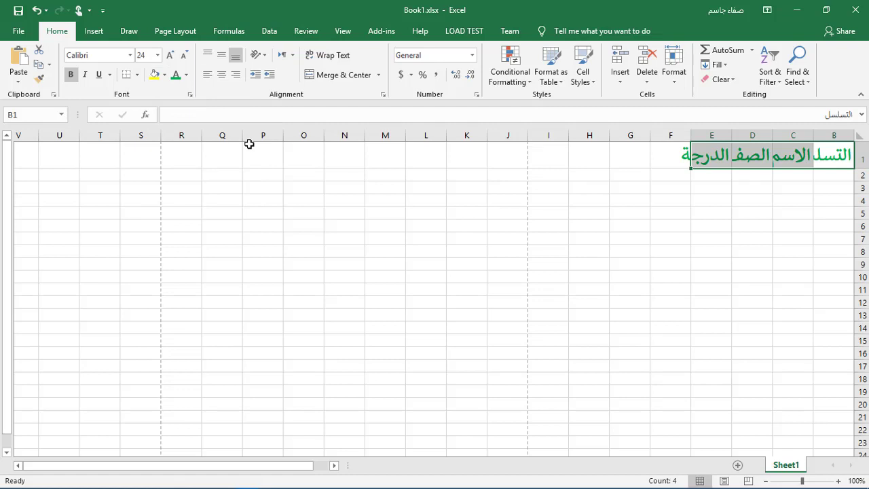
click(642, 250)
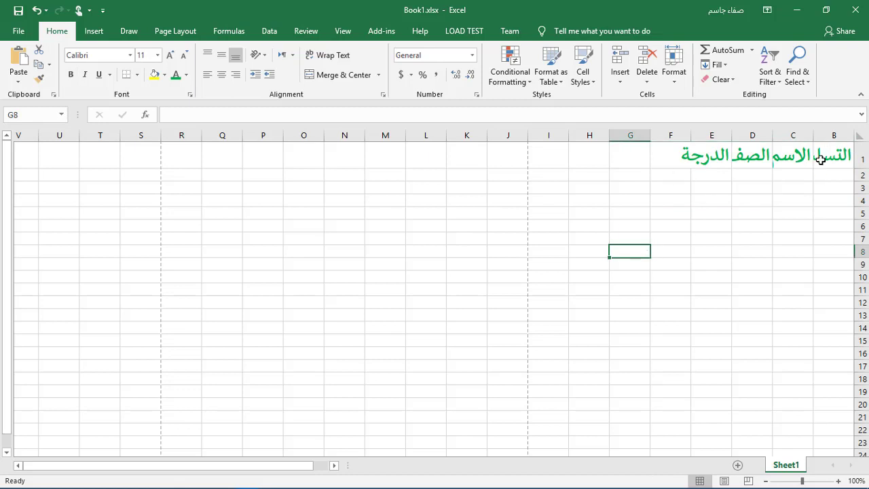
drag(814, 135, 784, 134)
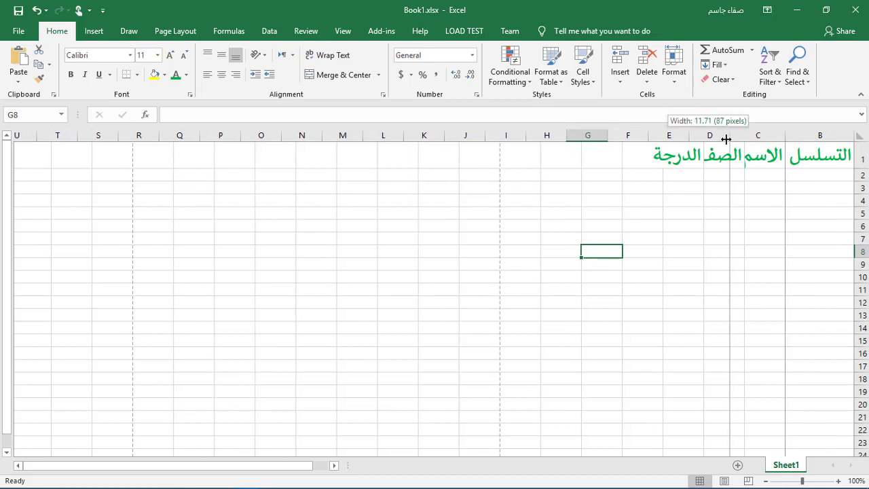
- Widen column C and set the B1:E1 headings to the LBC font
drag(744, 136, 589, 136)
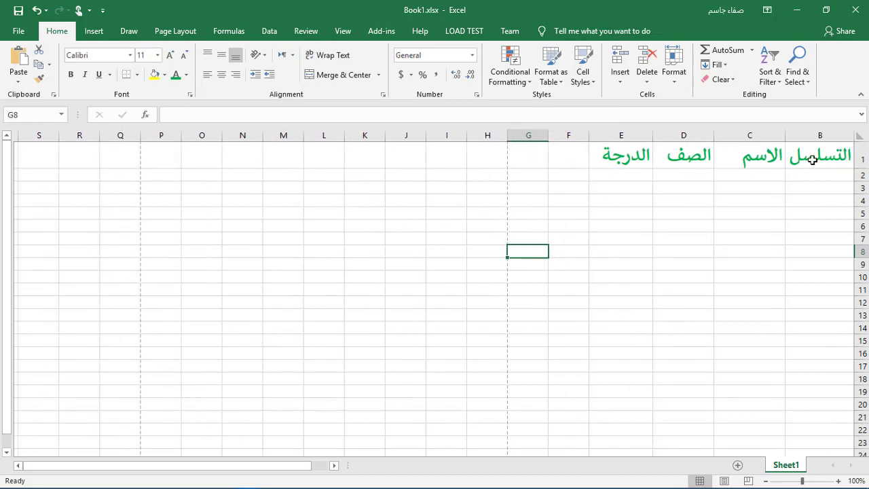
drag(840, 150, 631, 158)
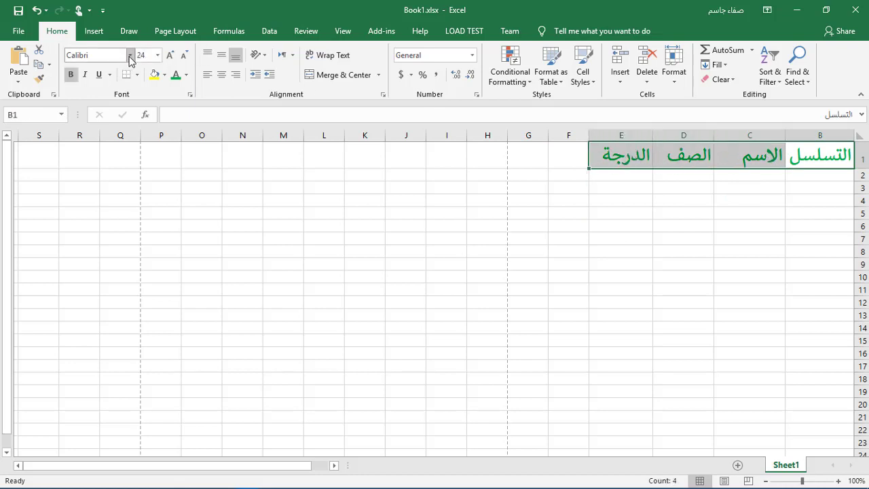
click(102, 59)
key(BackSpace)
text(L)
text(BC)
key(Return)
click(743, 188)
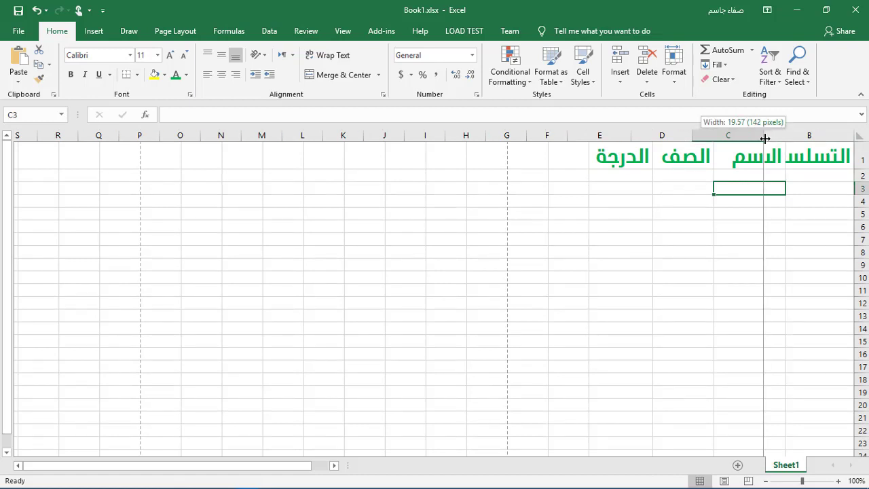
- Widen columns B, C and D so each heading fits, then select B1:E1
drag(784, 140, 765, 141)
drag(693, 139, 681, 139)
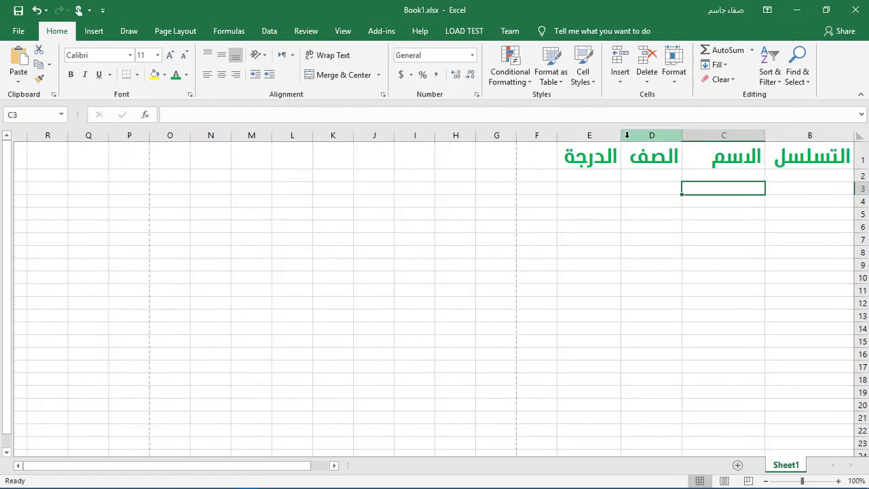
drag(621, 135, 598, 136)
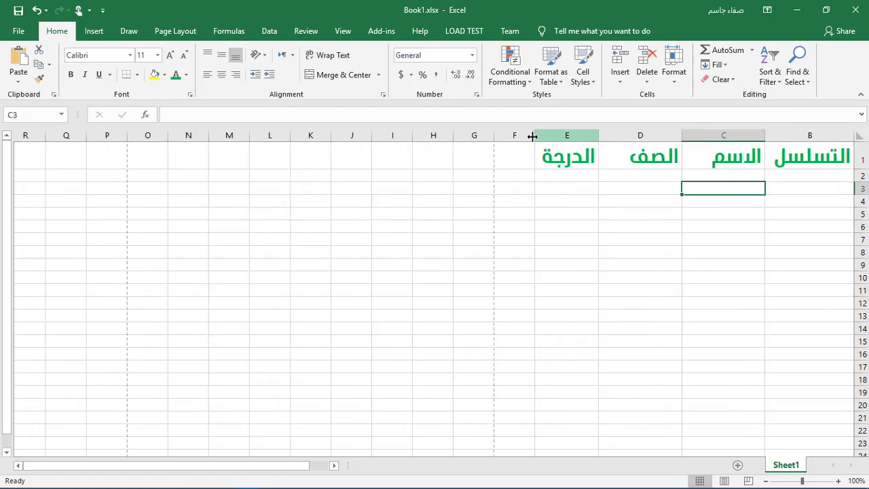
drag(534, 138, 517, 141)
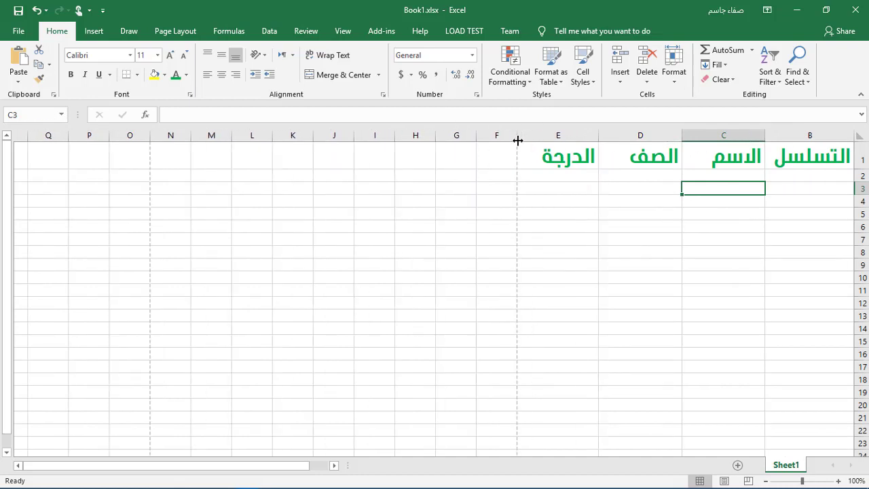
click(772, 157)
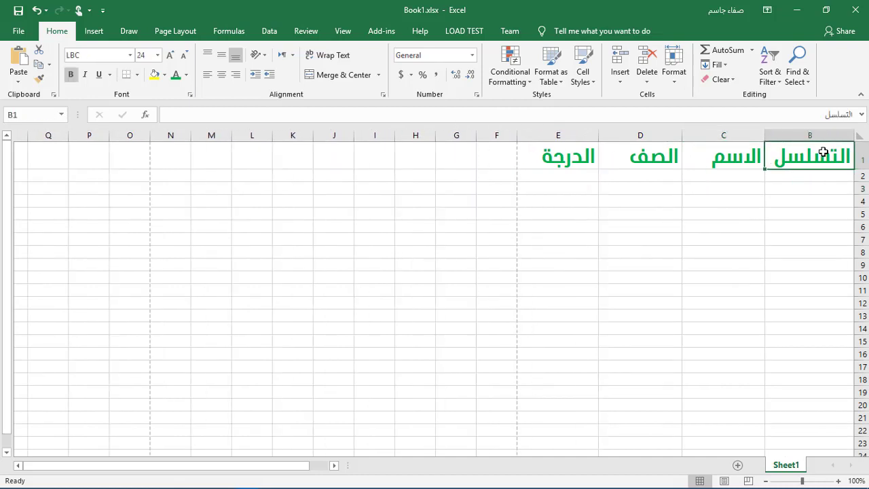
drag(823, 152, 555, 158)
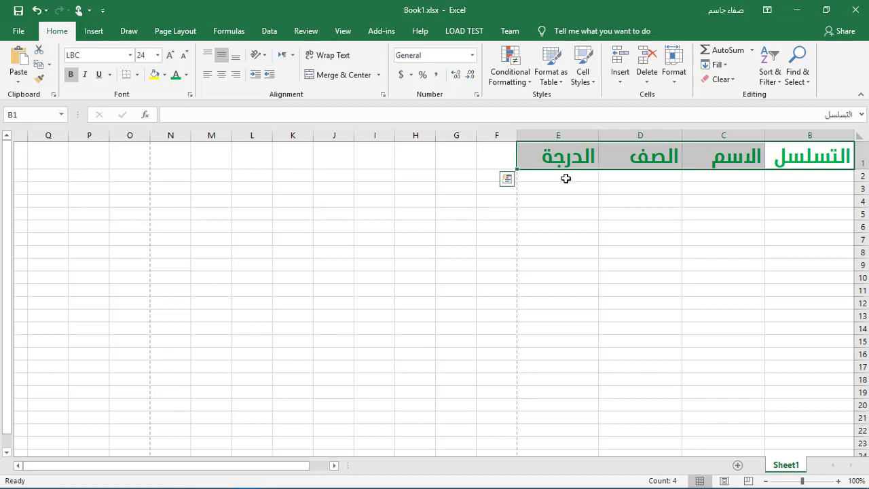
- Centre the headings التسلسل, الاسم, الصف and الدرجة in B1:E1
click(222, 76)
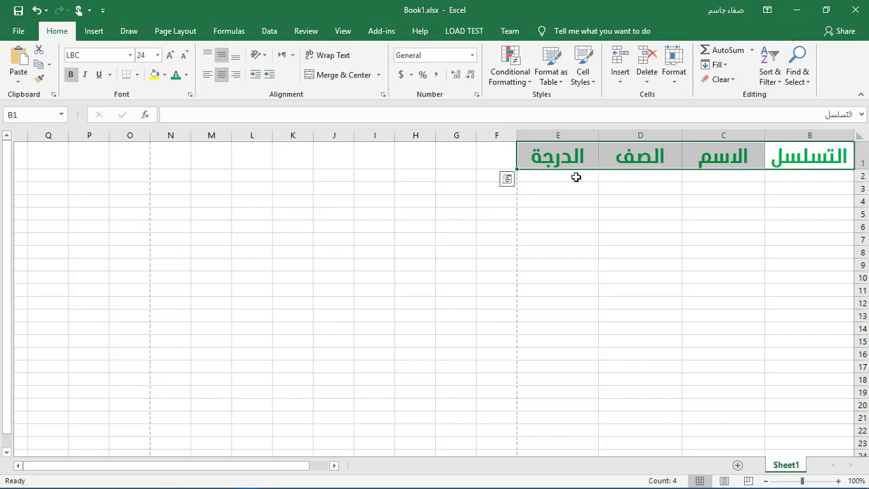
click(710, 266)
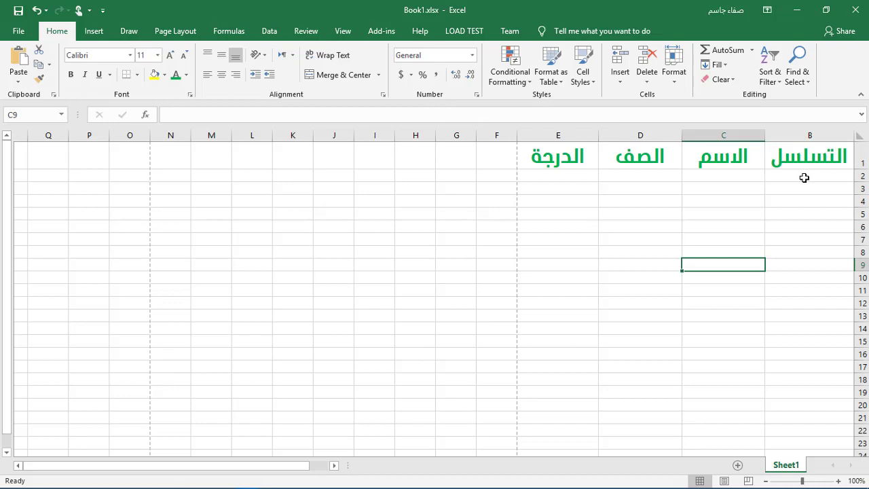
- Give the serial-number cells B2:B19 the Number format
drag(804, 177, 795, 398)
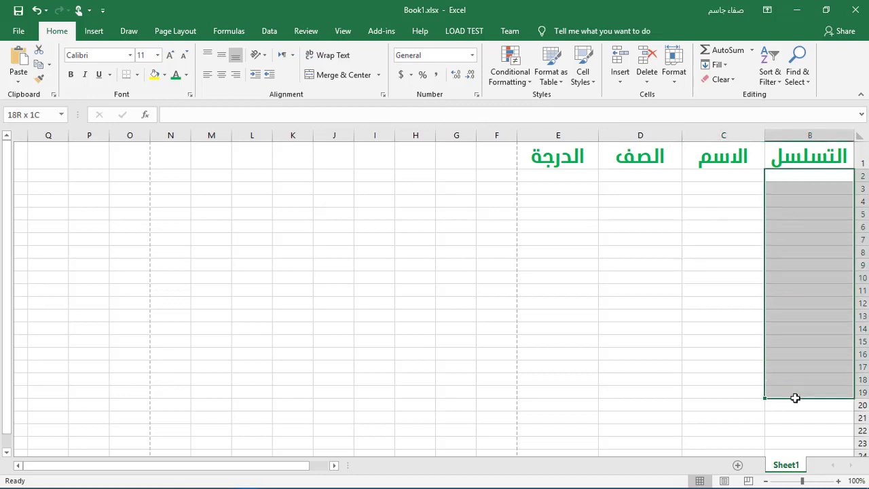
click(475, 59)
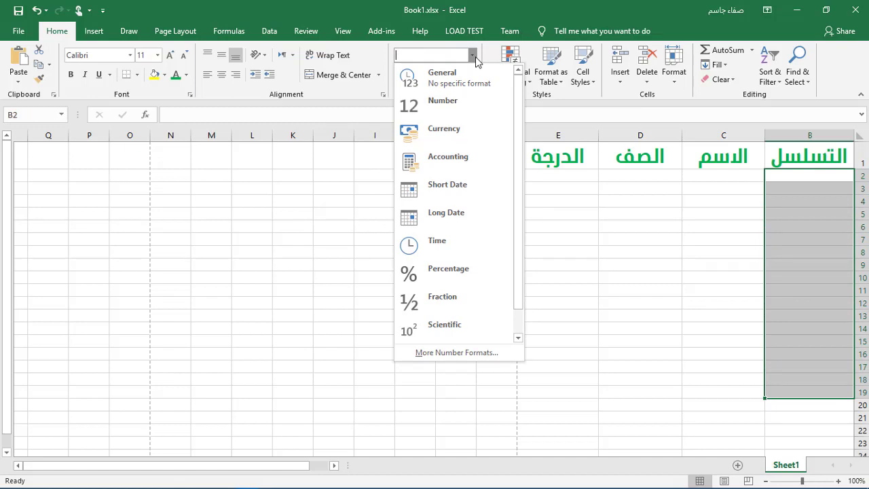
click(459, 104)
click(817, 189)
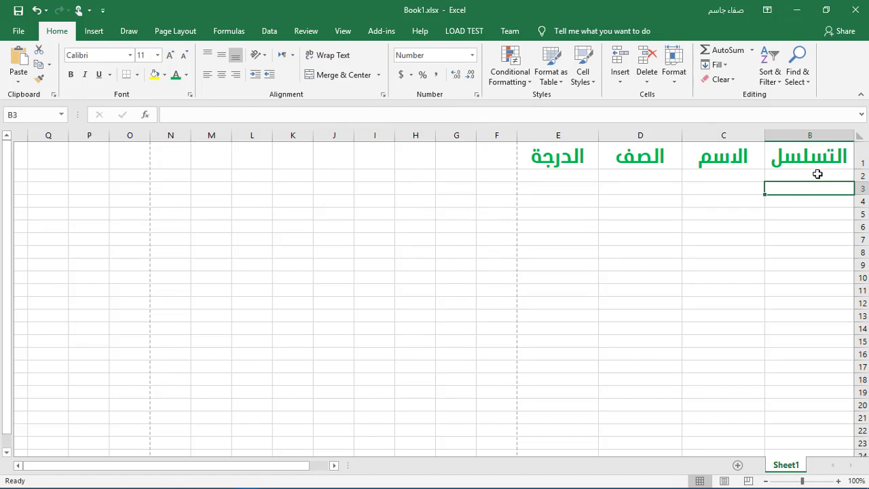
click(817, 174)
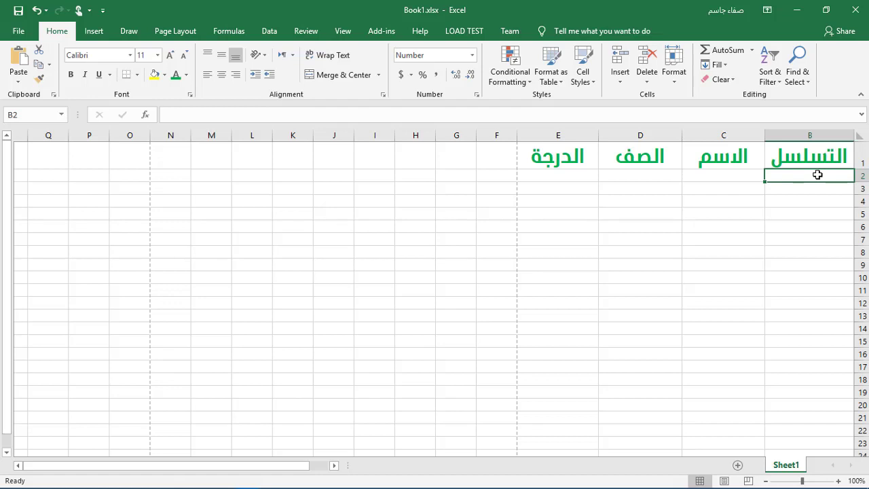
- Set the name column C and class column D to the Text format
click(733, 133)
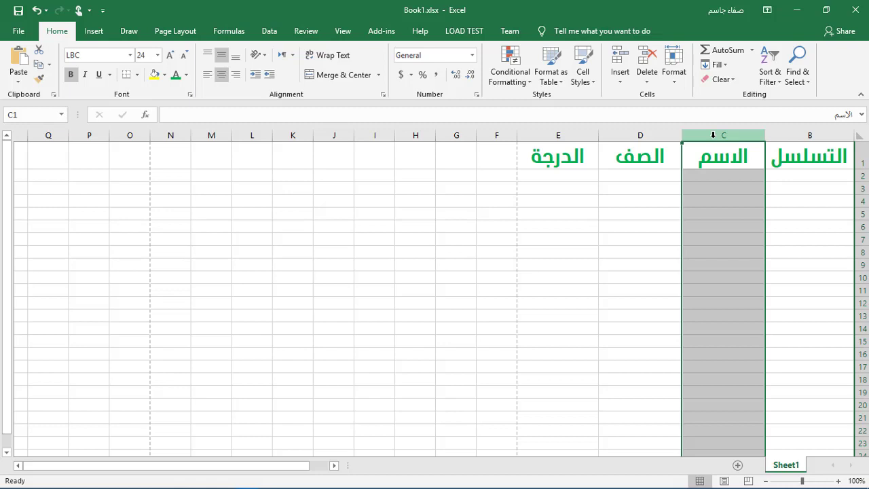
click(473, 55)
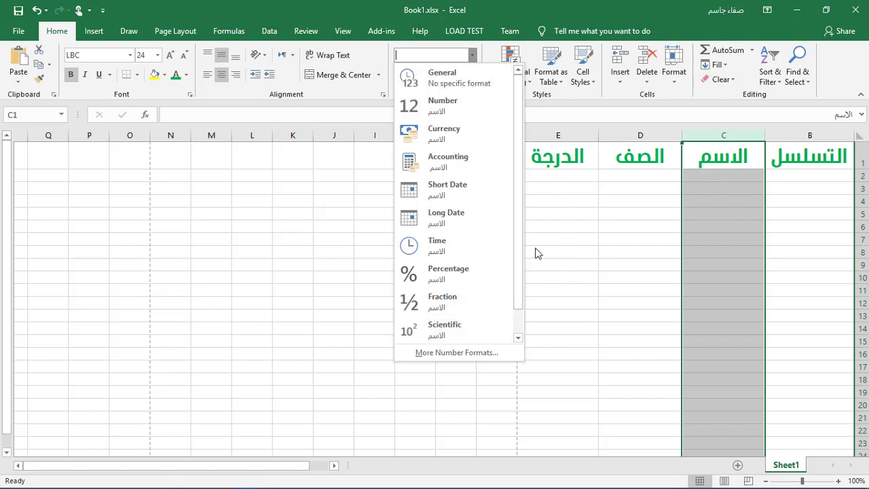
drag(519, 241, 513, 285)
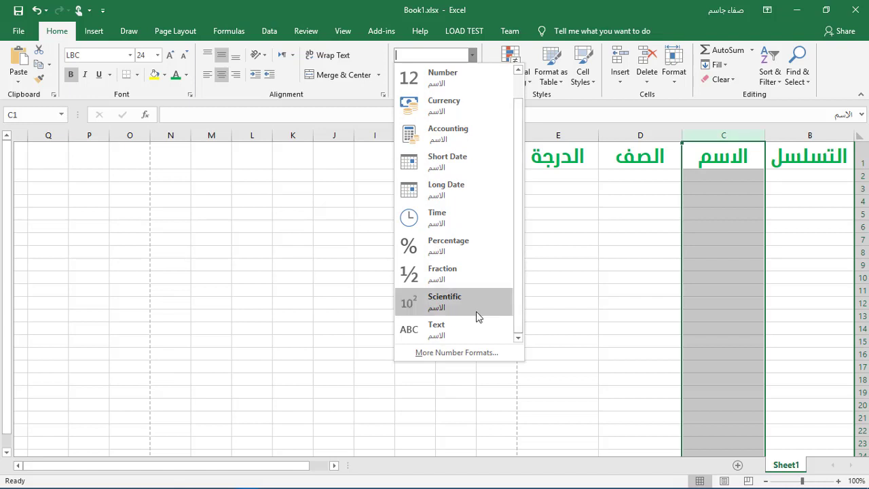
click(458, 331)
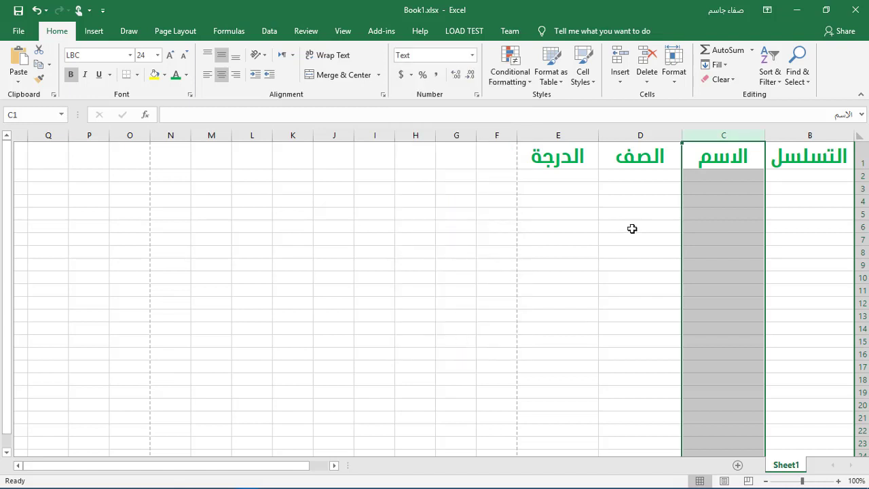
drag(626, 131, 619, 136)
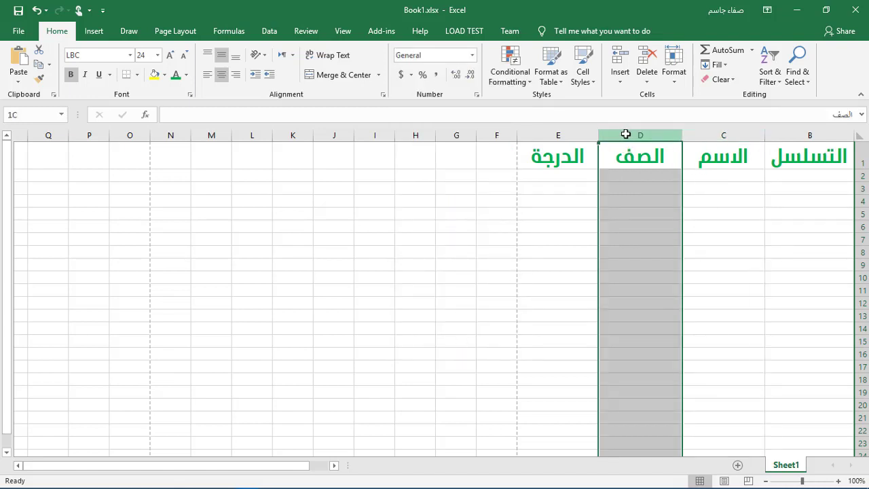
click(472, 55)
drag(516, 136, 533, 219)
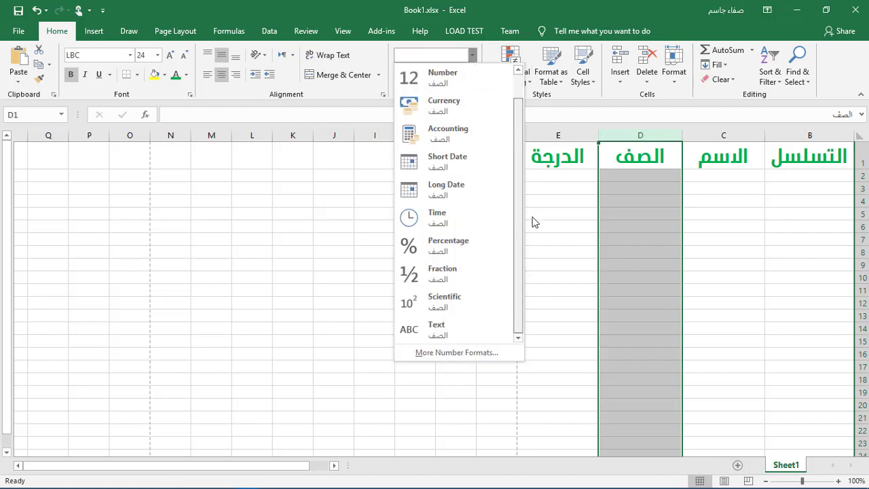
click(464, 331)
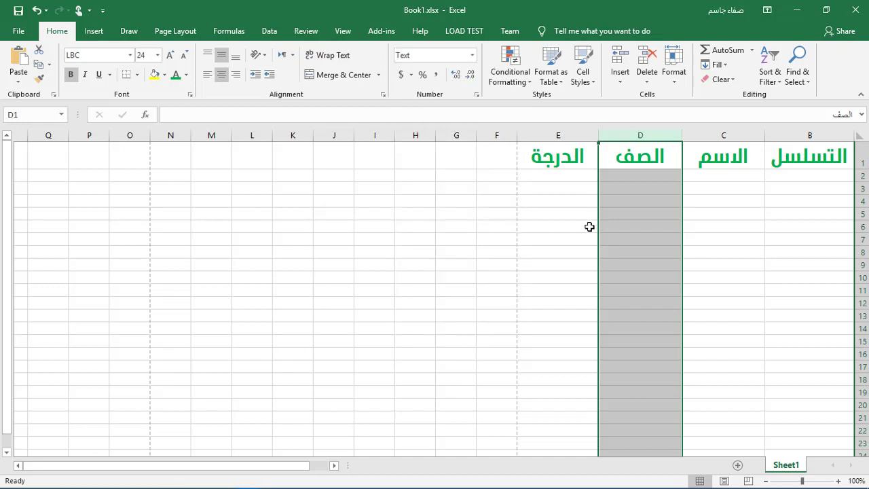
- Set the grade column E to the Number format
click(547, 135)
click(473, 55)
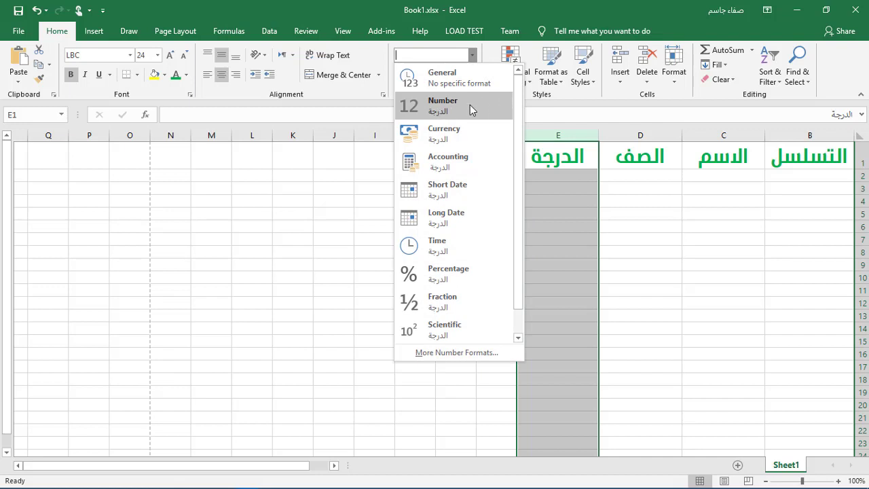
click(470, 105)
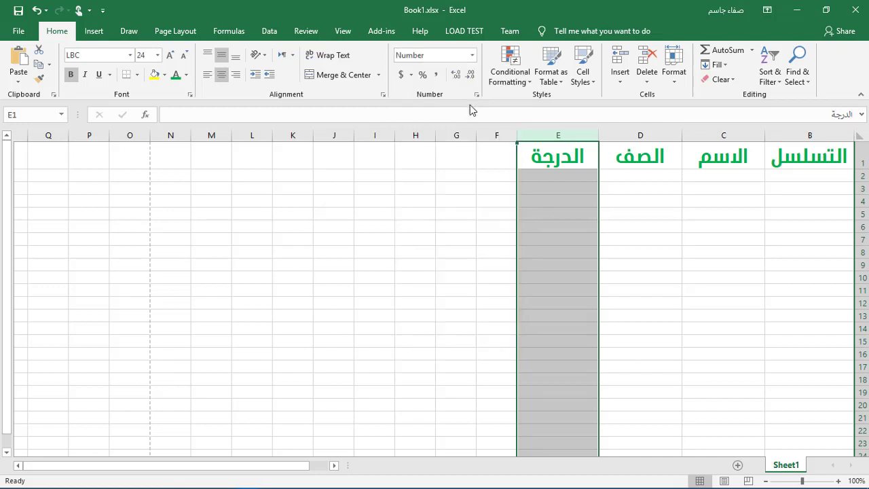
click(571, 208)
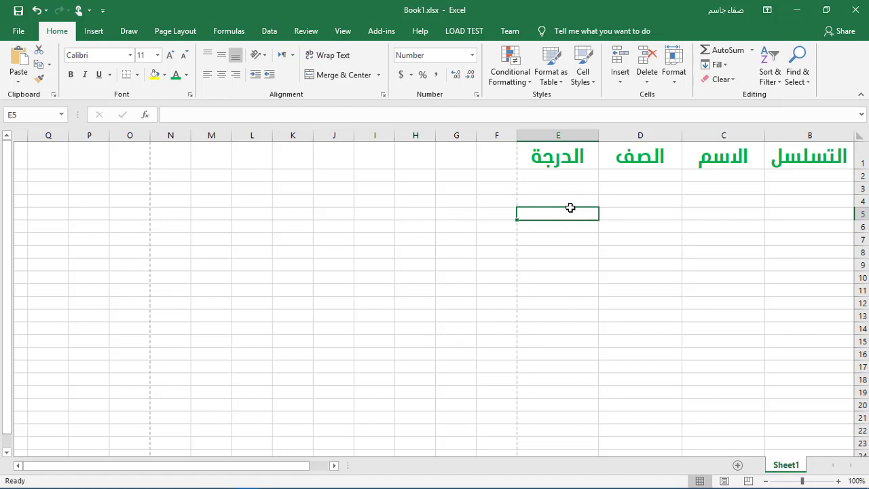
- Widen column F and enter the new heading العملة in F1
click(500, 162)
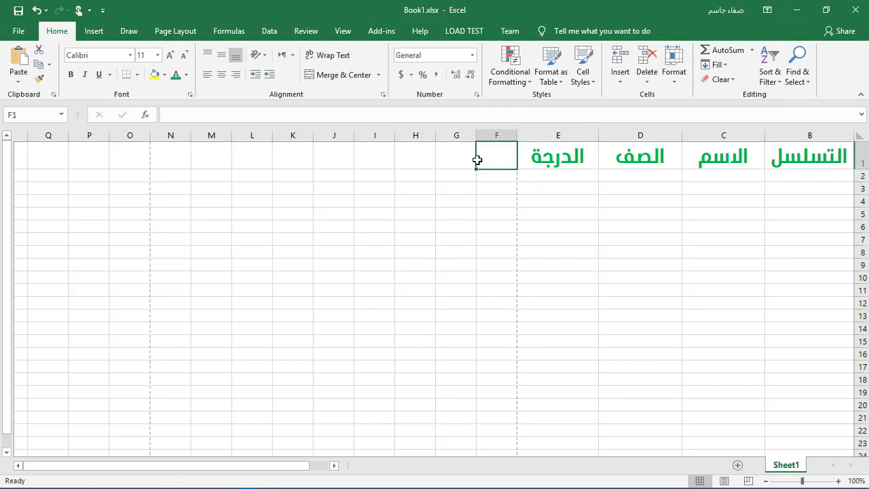
drag(476, 135, 451, 135)
text(hg)
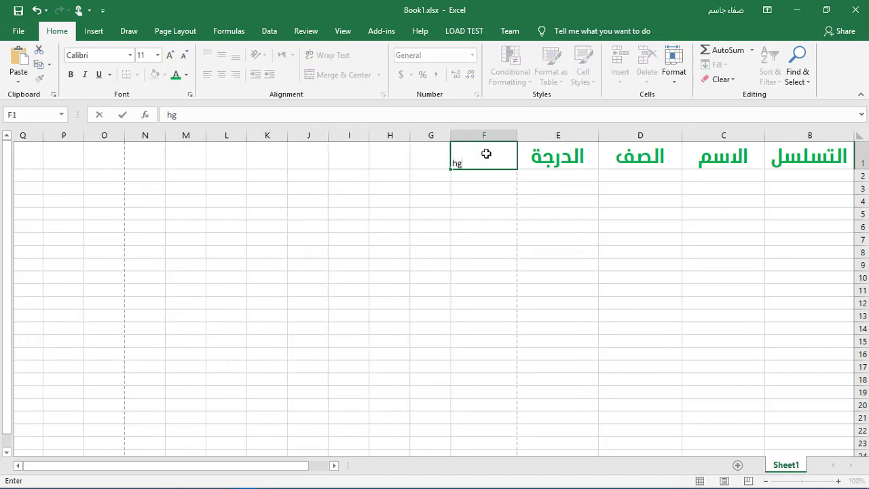
key(BackSpace)
key(BackSpace)
text(ال)
key(BackSpace)
key(BackSpace)
text(العملة)
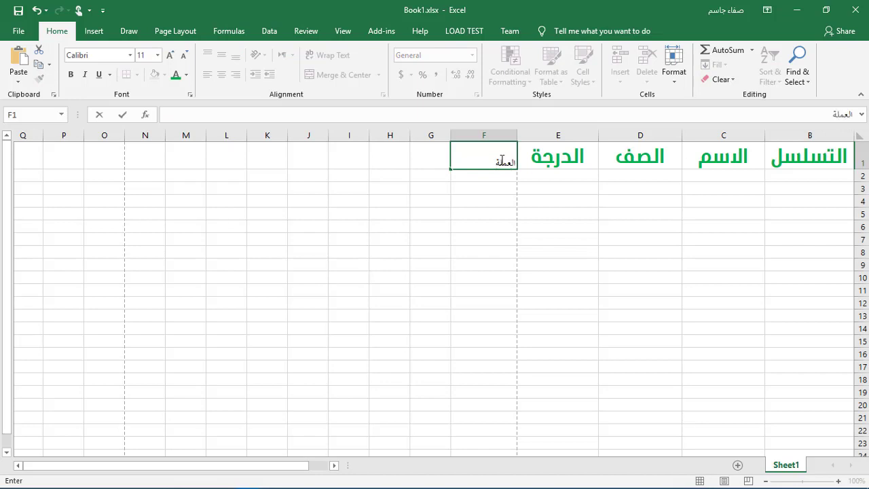
click(483, 188)
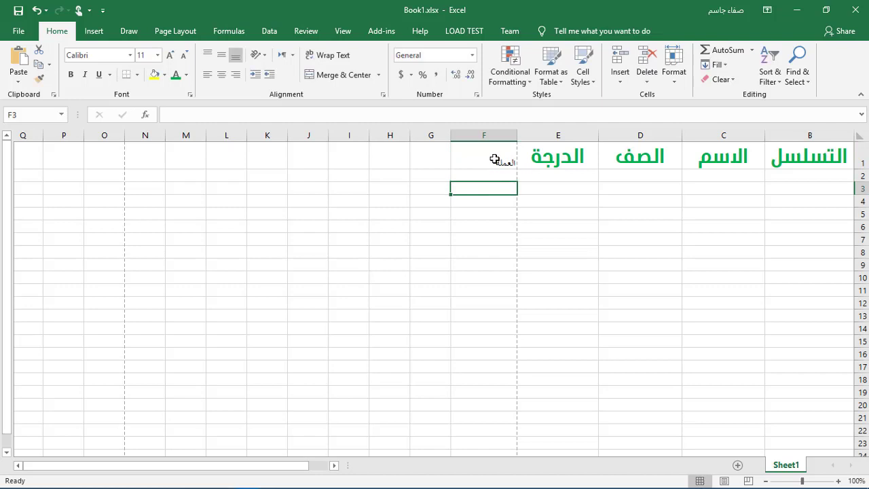
- Copy E1's bold green header style onto F1 with Format Painter
click(494, 159)
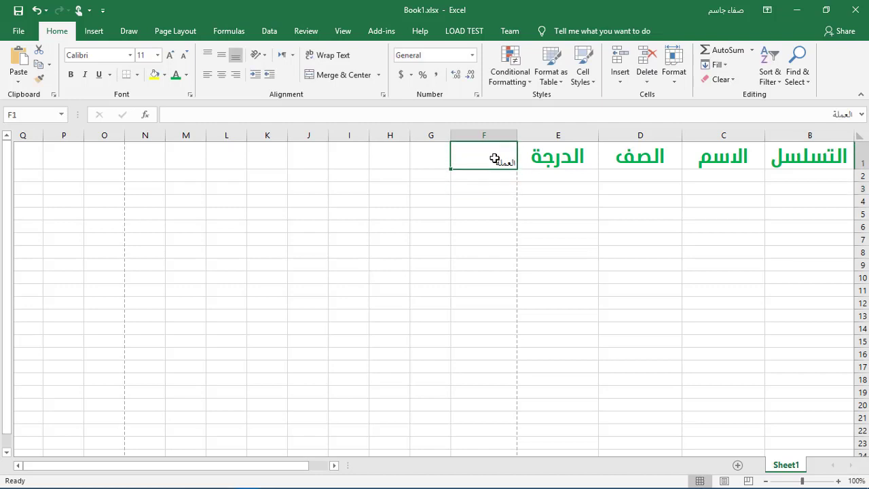
click(542, 159)
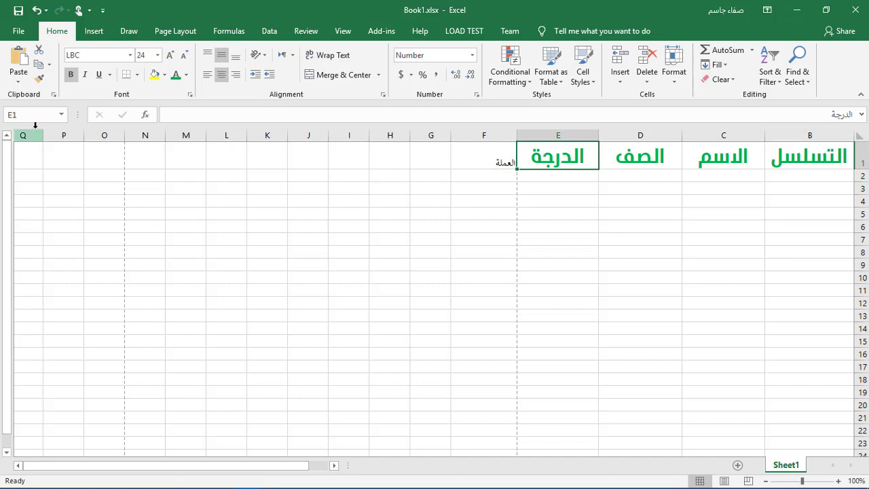
click(38, 80)
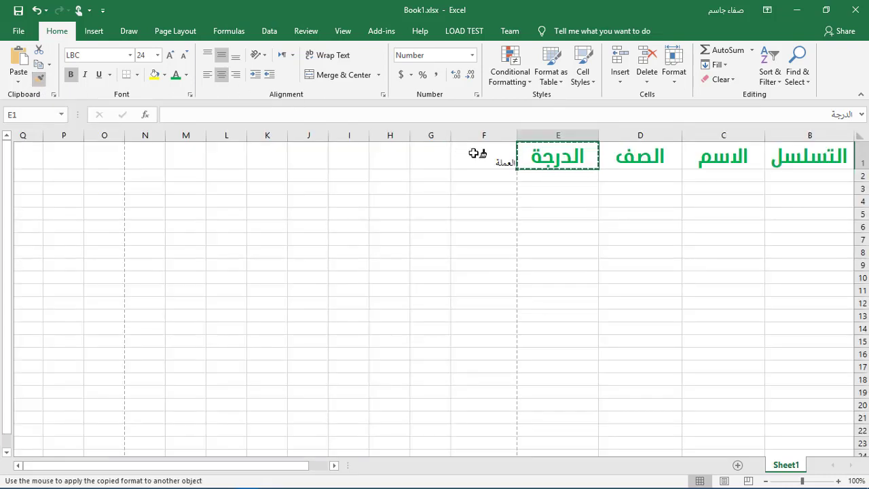
click(475, 154)
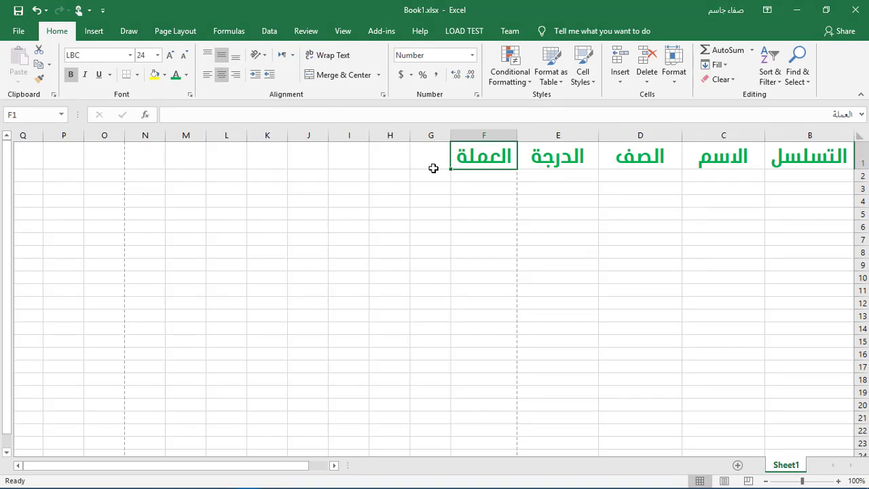
click(476, 178)
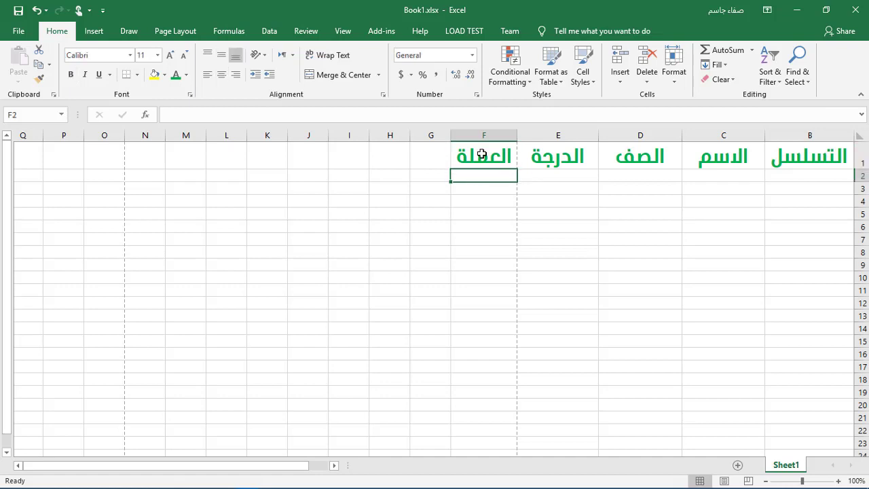
click(484, 132)
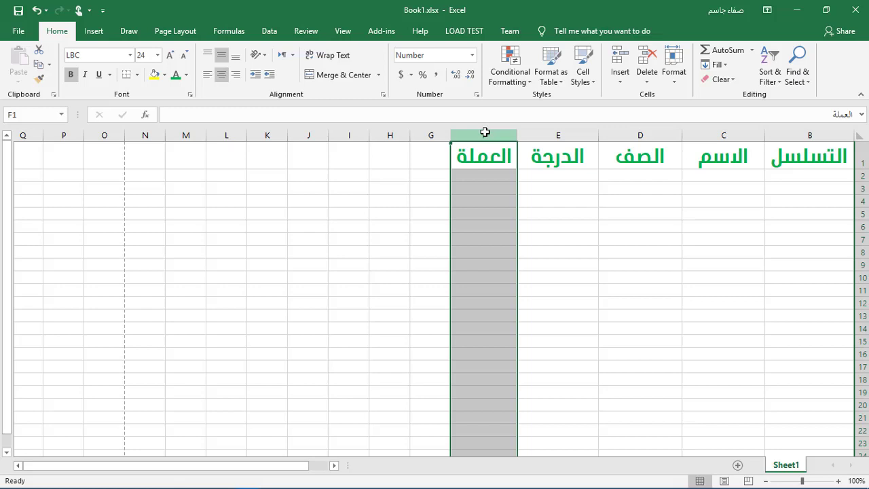
- Format column F as Currency, then switch it to Percentage, ending on cell E2
click(472, 55)
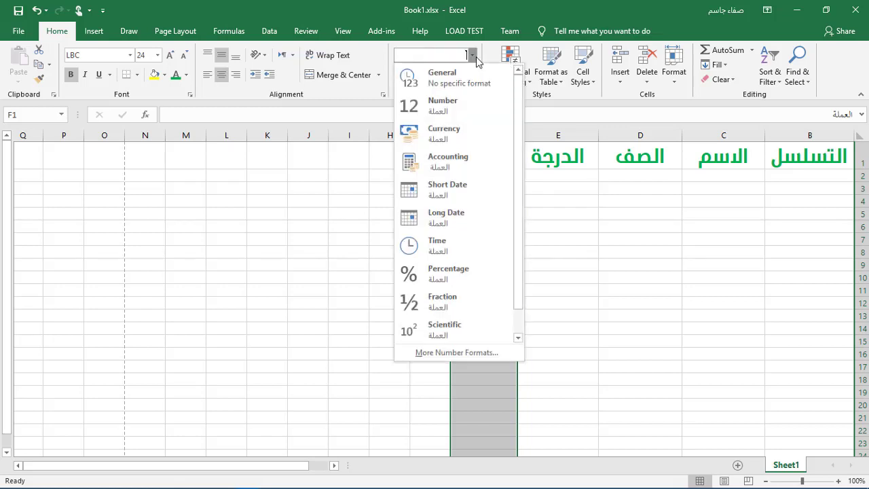
click(473, 143)
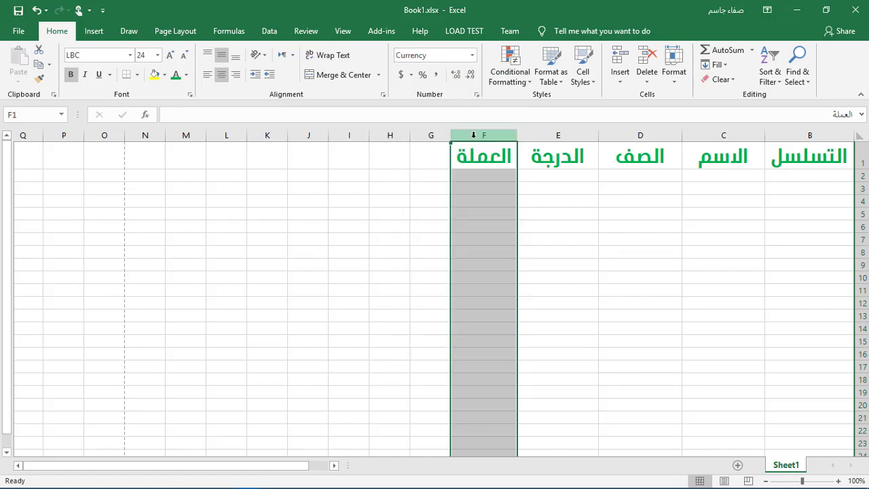
click(413, 74)
click(422, 75)
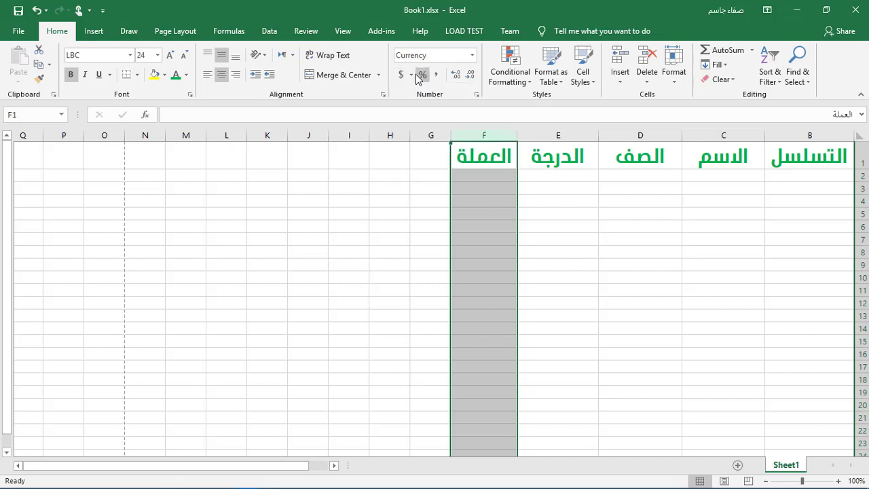
click(577, 185)
click(578, 177)
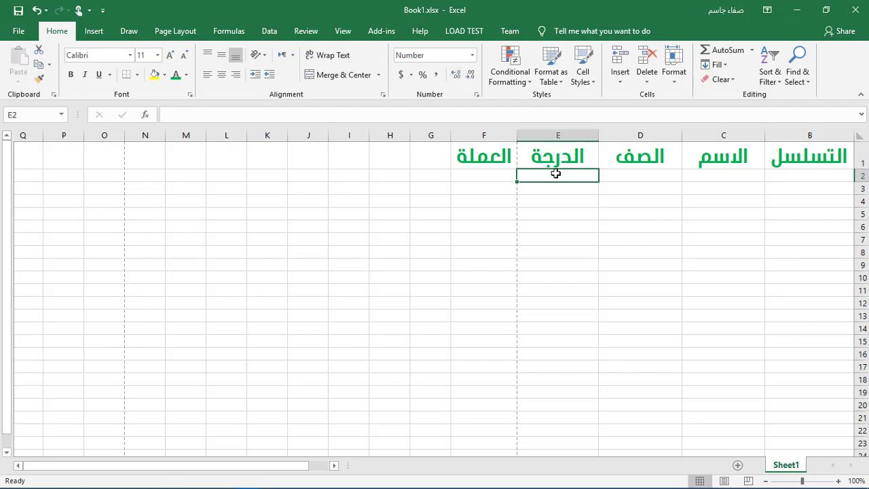
text(0،11111)
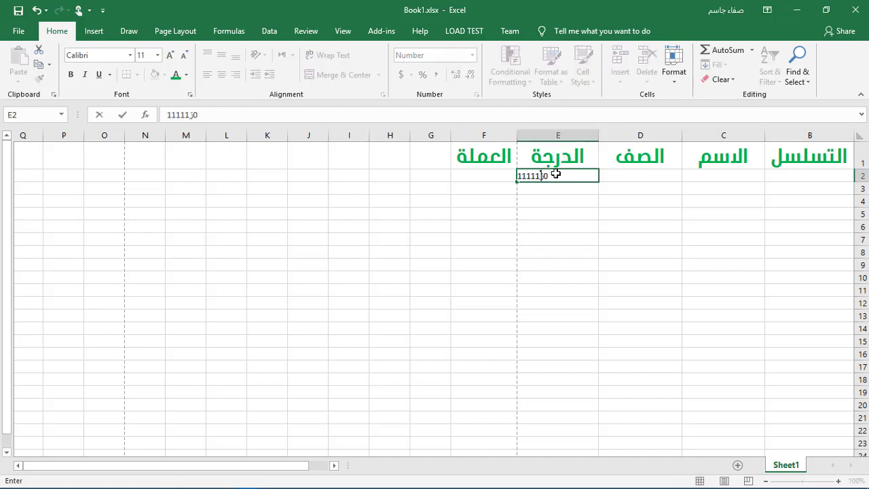
key(BackSpace)
key(BackSpace)
key(BackSpace)
key(BackSpace)
key(BackSpace)
text(0.0000)
text(001)
key(Return)
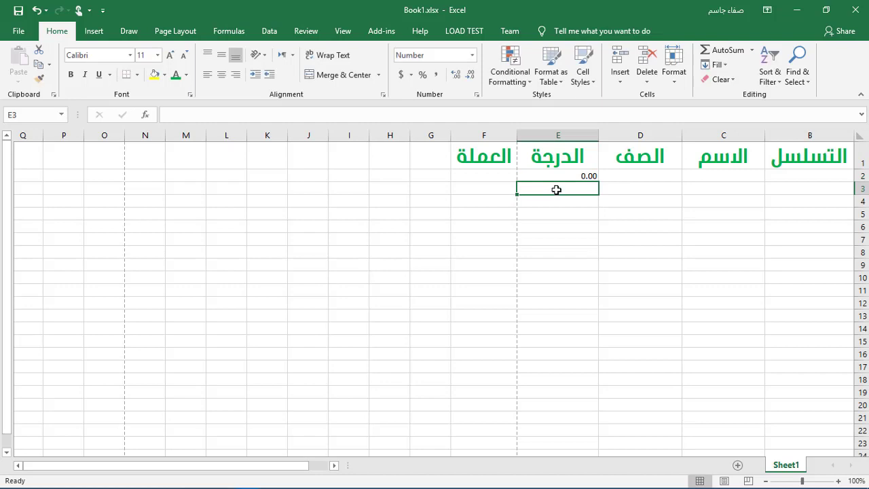
click(572, 178)
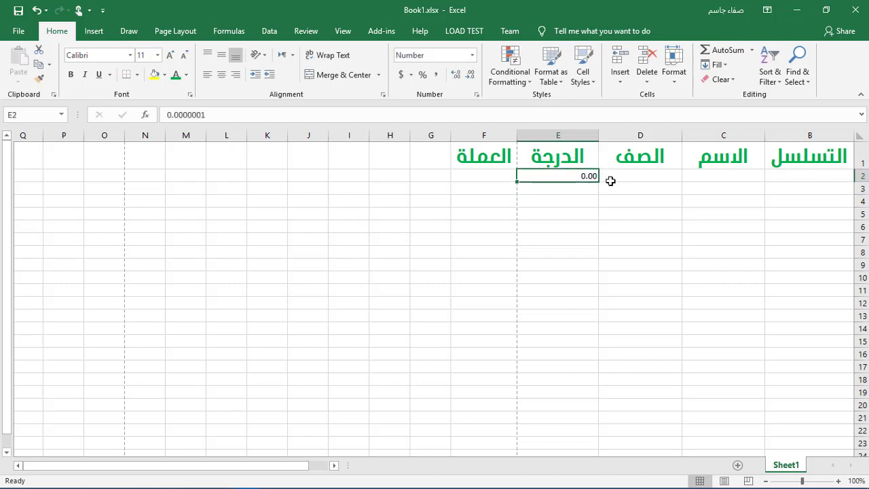
click(459, 73)
click(459, 73)
click(459, 72)
click(458, 73)
click(459, 73)
click(459, 73)
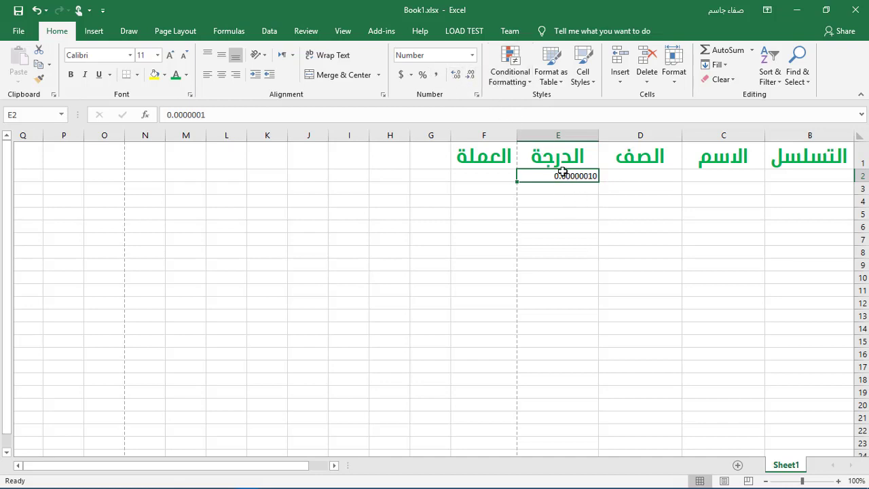
click(470, 74)
click(470, 74)
click(470, 74)
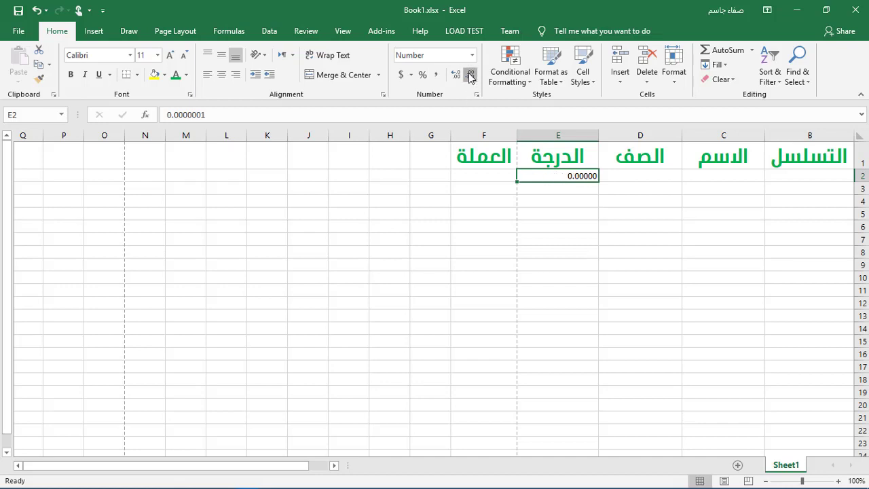
click(470, 74)
click(470, 74)
click(471, 74)
click(470, 74)
click(470, 74)
key(BackSpace)
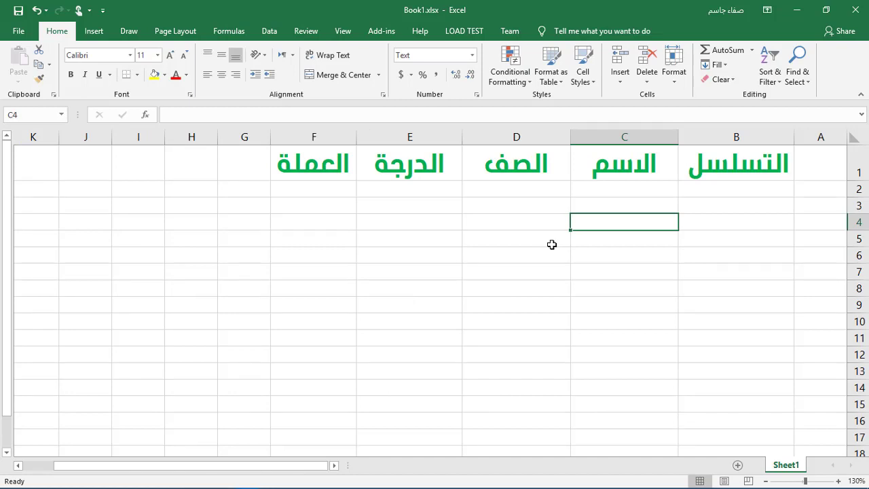
- Enter serial numbers 1, 2 and 3 in B2:B4 and centre them
click(609, 197)
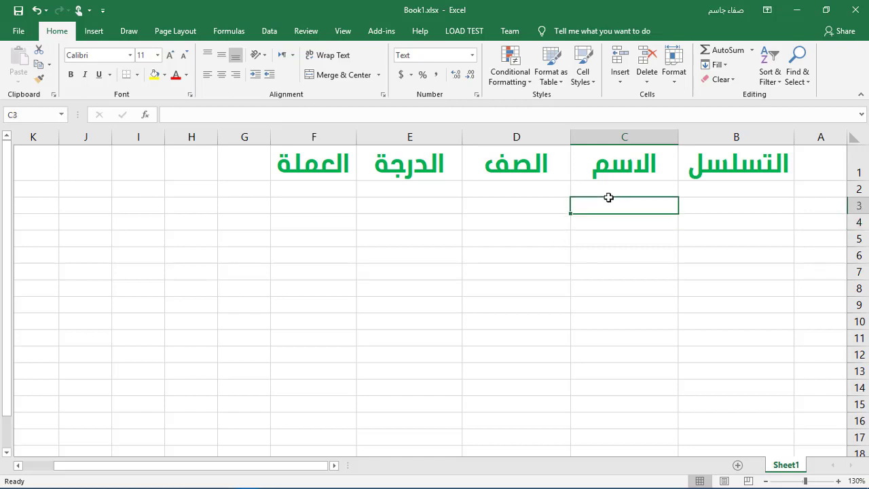
click(717, 190)
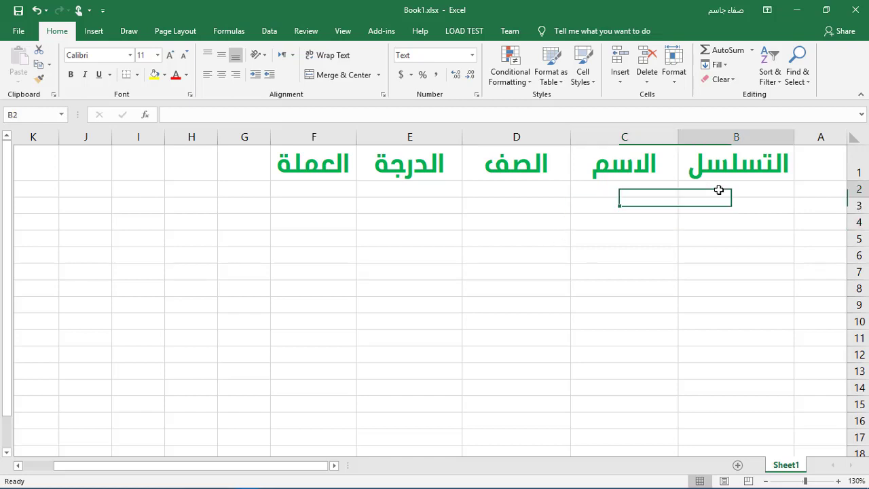
text(1)
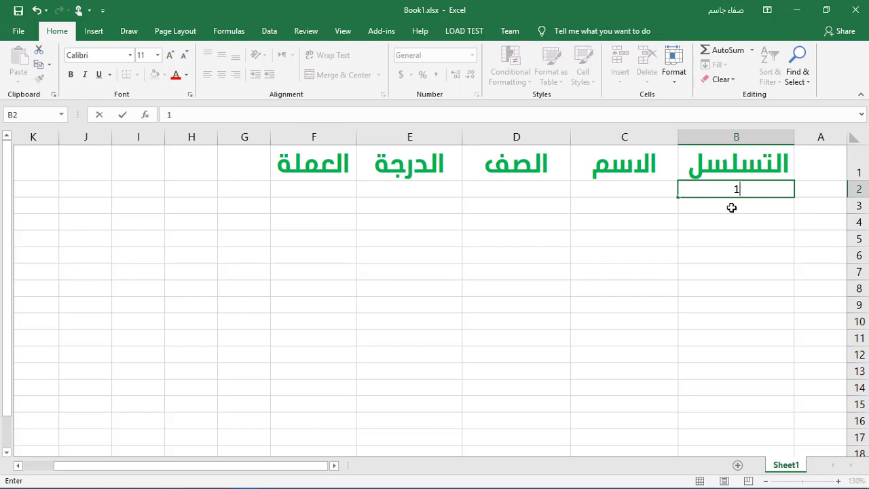
click(731, 207)
text(2)
click(735, 221)
text(3)
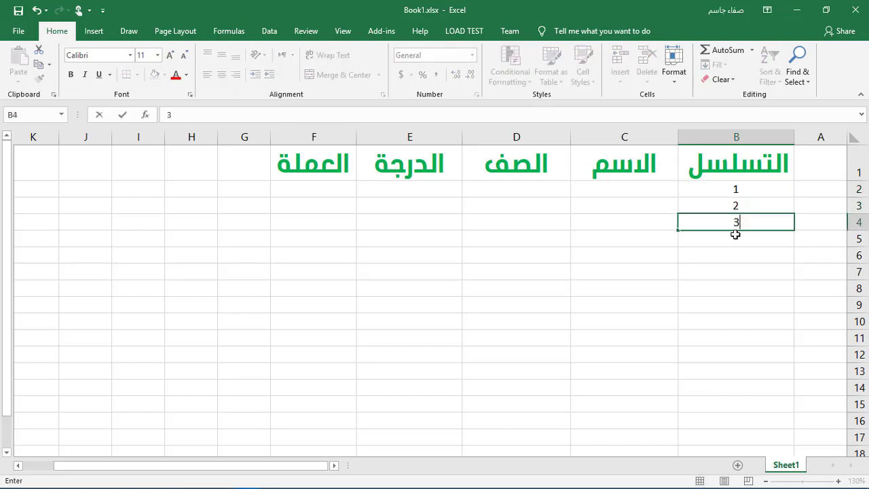
click(735, 237)
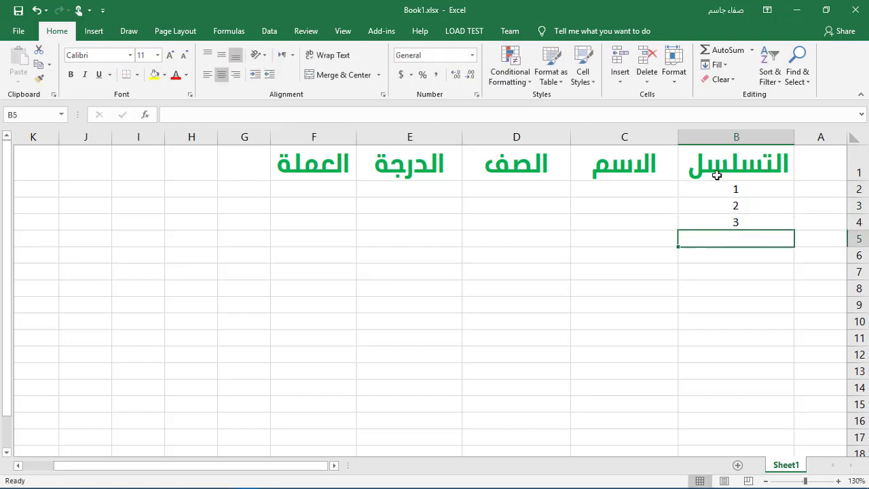
drag(718, 188, 721, 239)
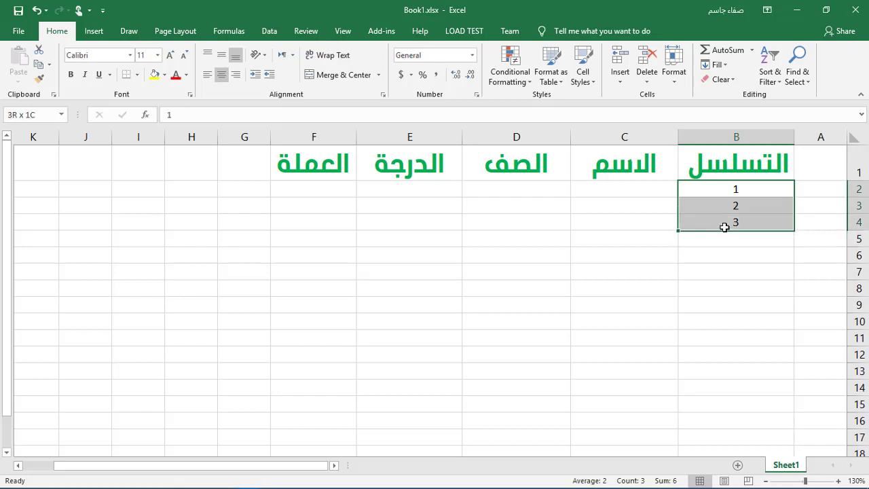
click(236, 75)
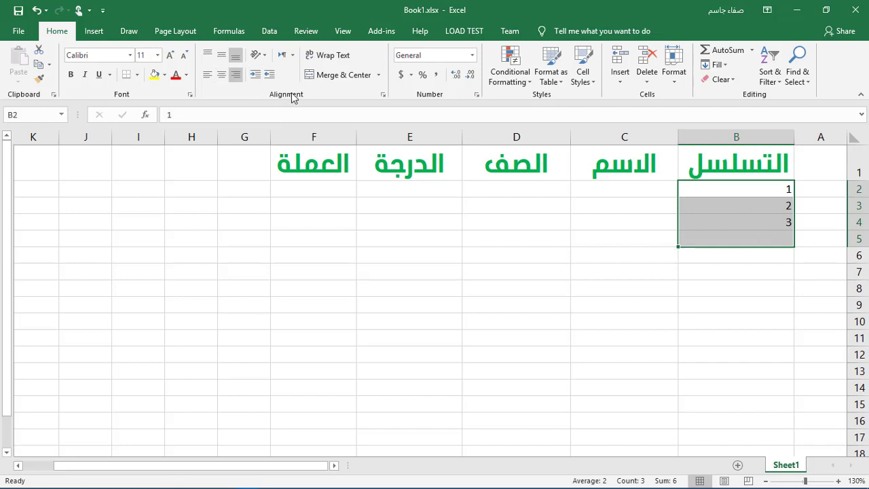
click(222, 76)
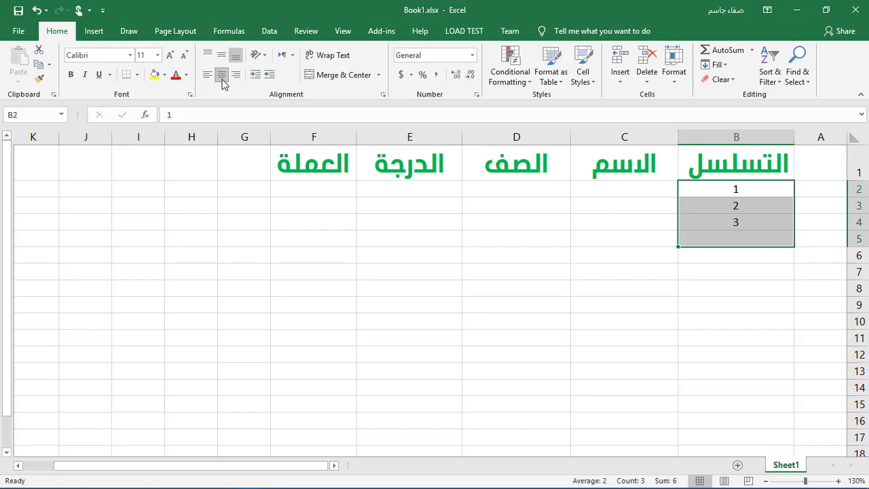
click(615, 188)
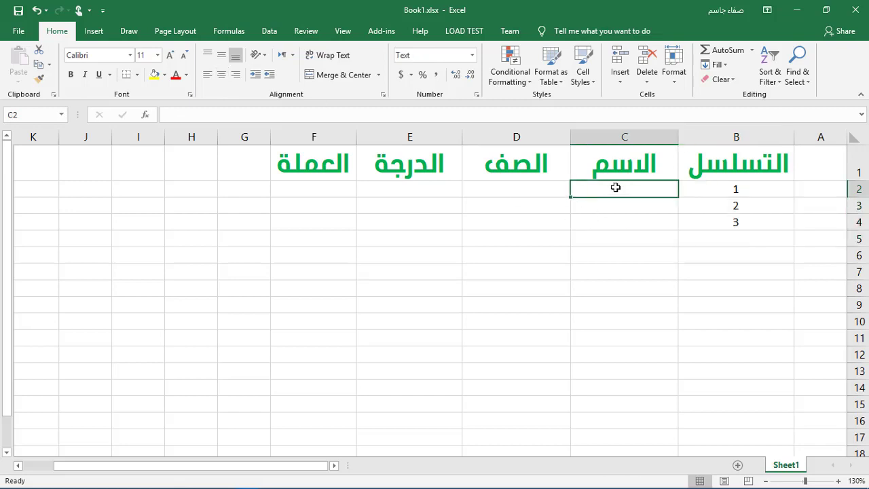
- Type three student names into C2:C4 under الاسم
text(wf)
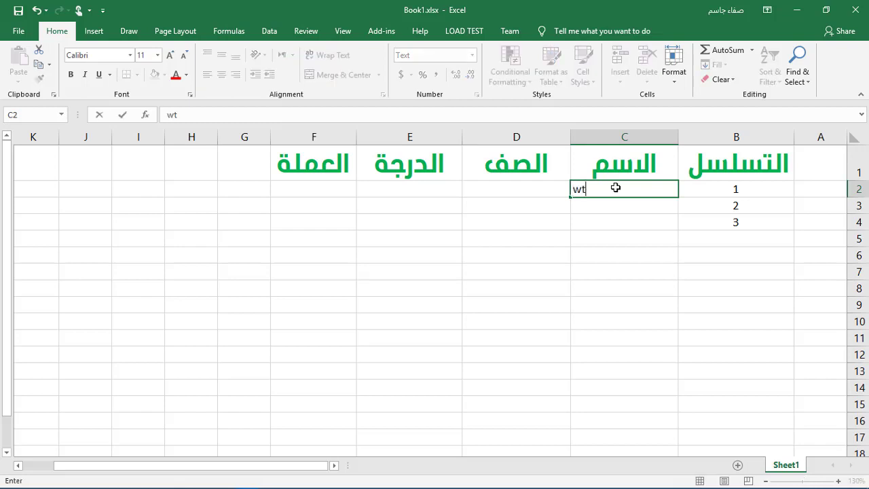
key(BackSpace)
key(BackSpace)
text(ص)
text(فاء)
key(Return)
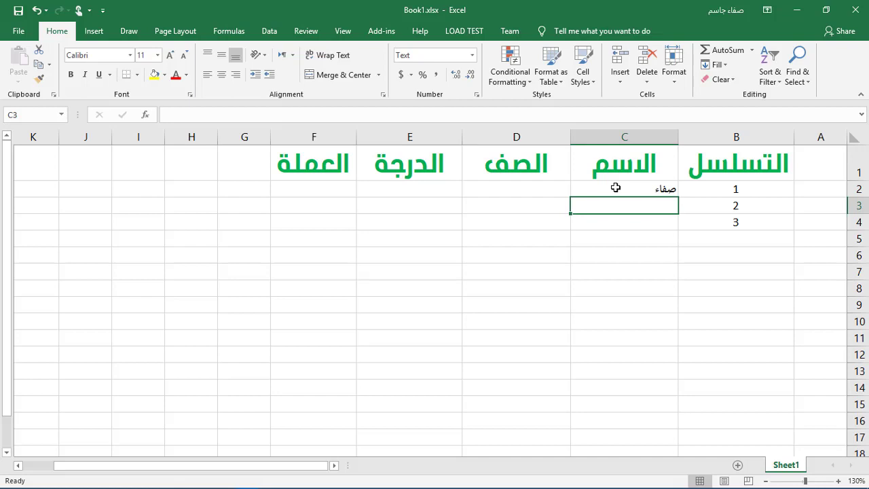
text(محمد)
key(Return)
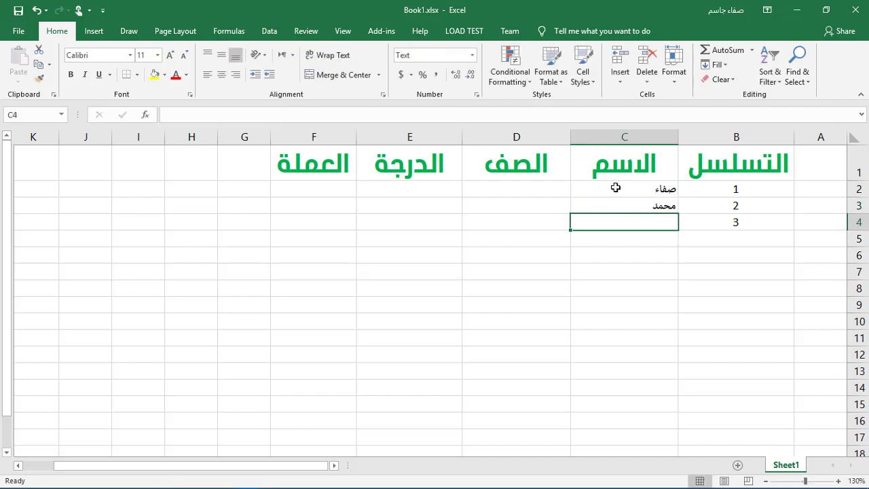
text(ا)
text(حمد)
key(Return)
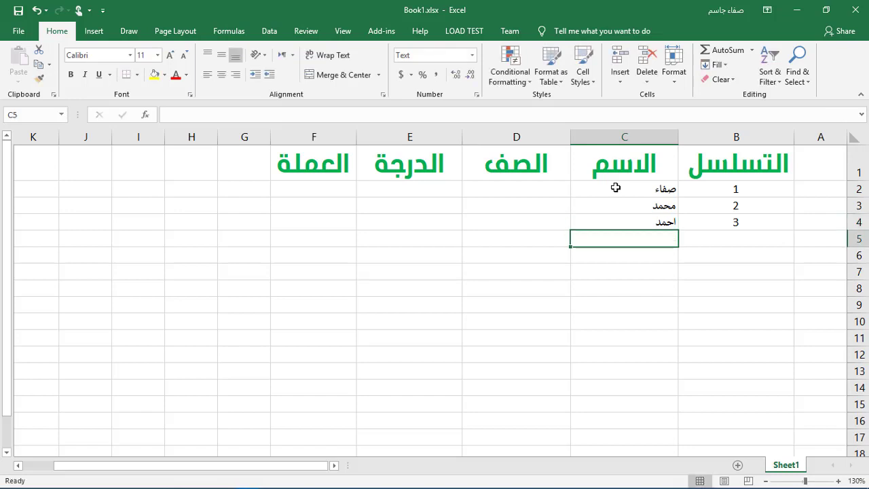
- Centre the names in C2:C4 and enlarge their font two steps to 12-point
drag(615, 187, 632, 257)
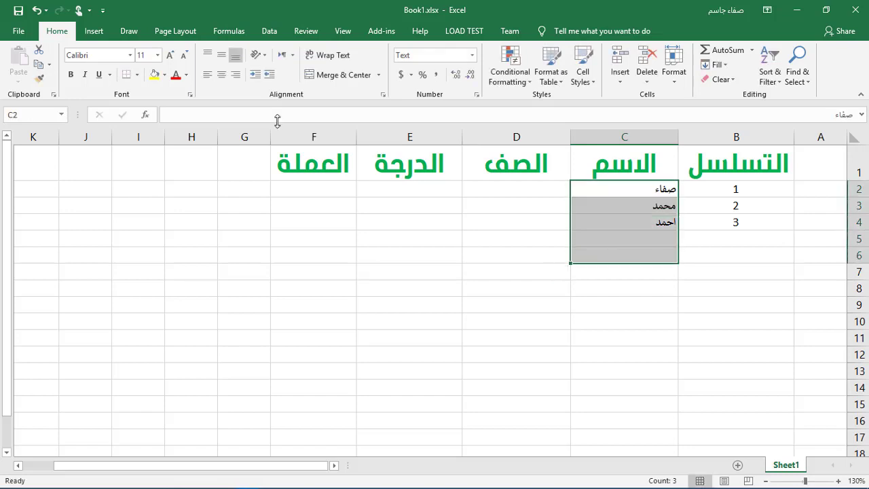
click(221, 74)
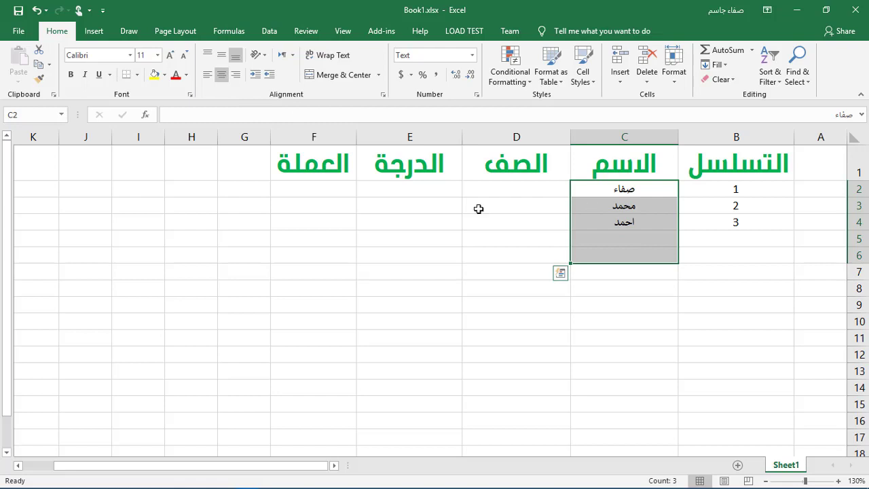
click(170, 59)
click(170, 59)
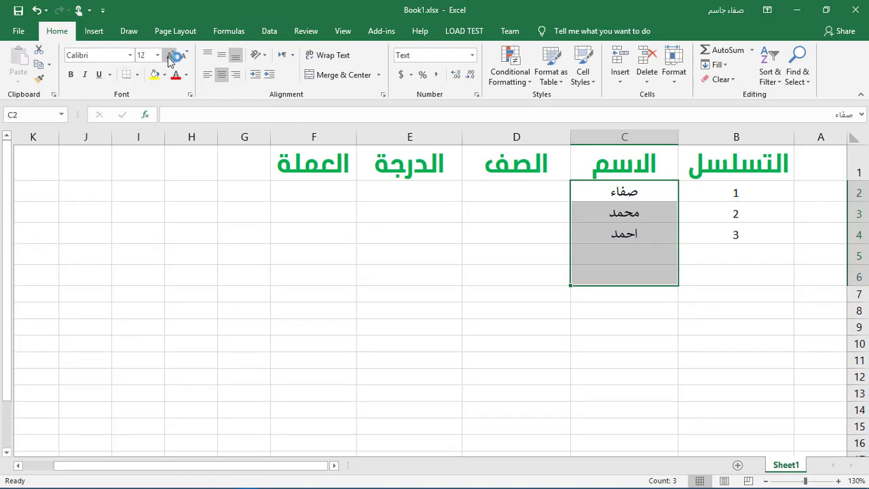
click(536, 241)
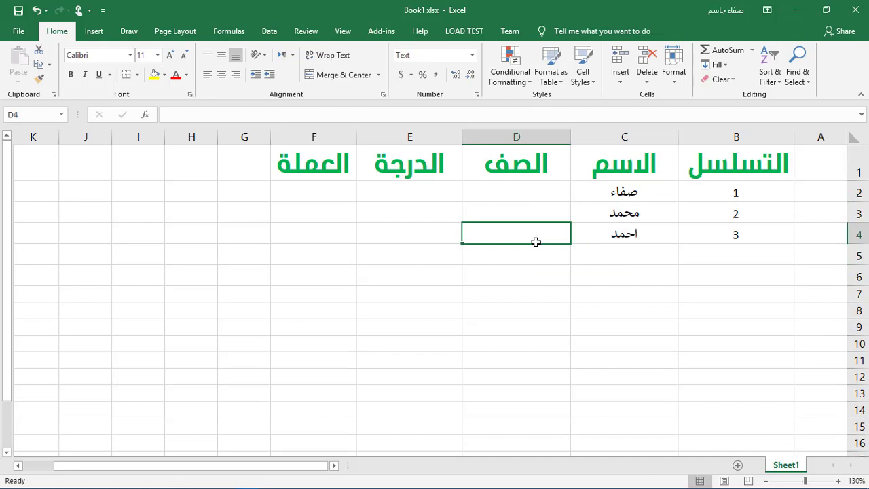
- Fill D2:D4 with the classes الأول, الثاني and الثالث
click(535, 207)
click(535, 193)
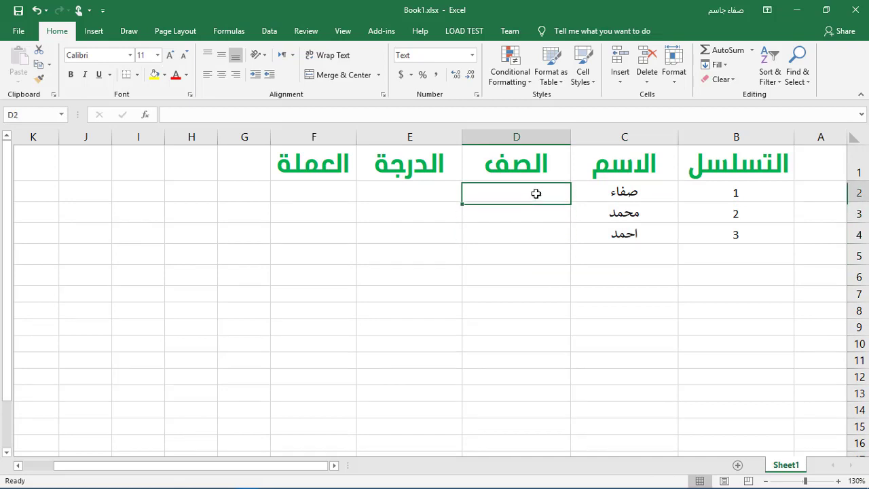
text(الأول)
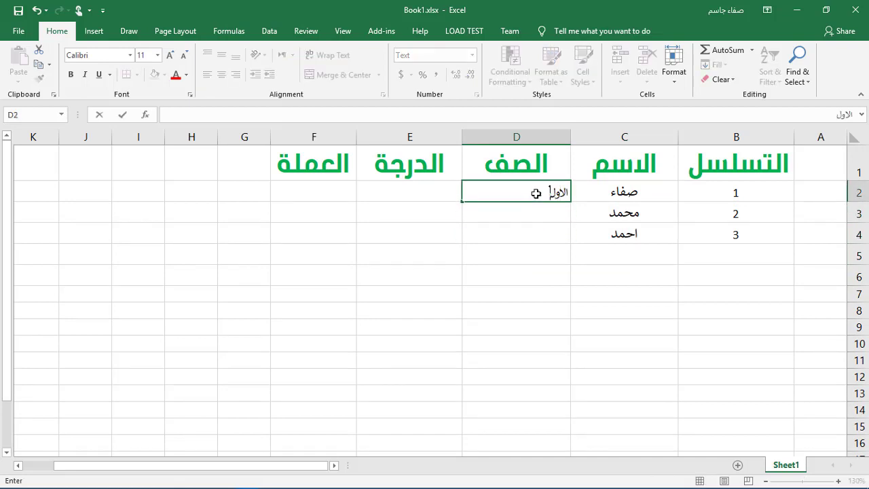
key(Return)
text(الثاني)
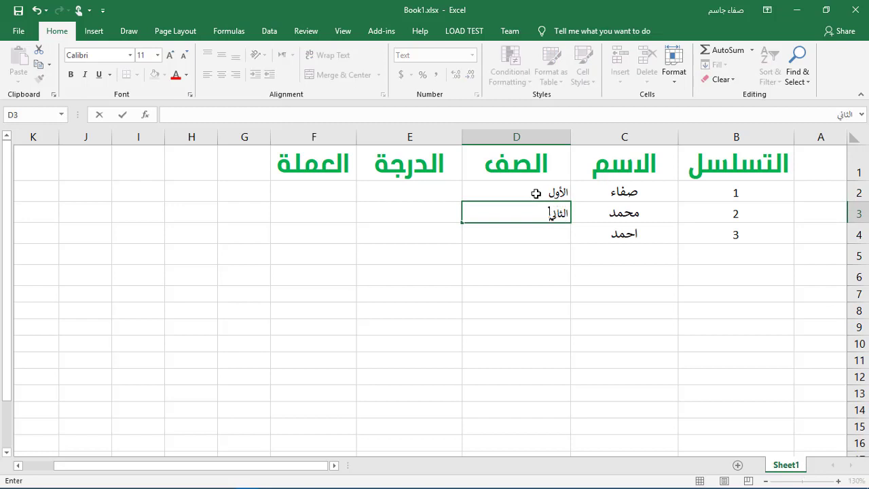
key(Return)
text(الثال)
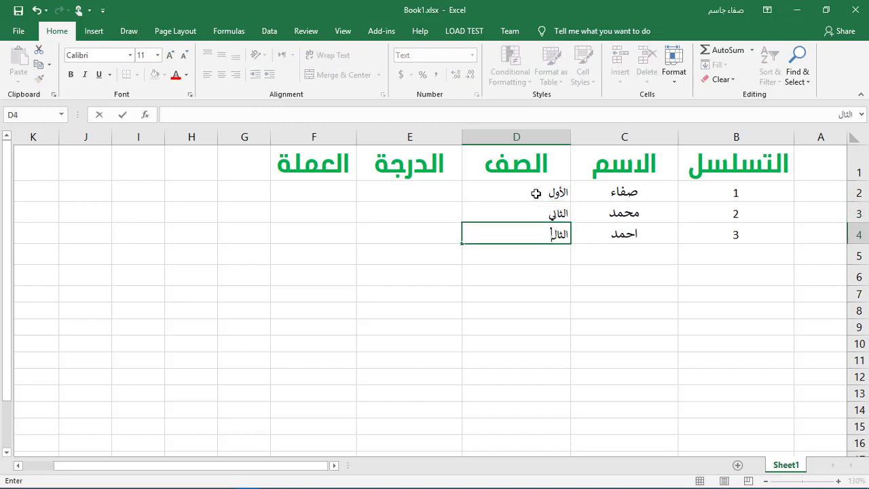
text(ث)
key(Return)
- Centre all data cells in B2:F6
drag(538, 190, 539, 249)
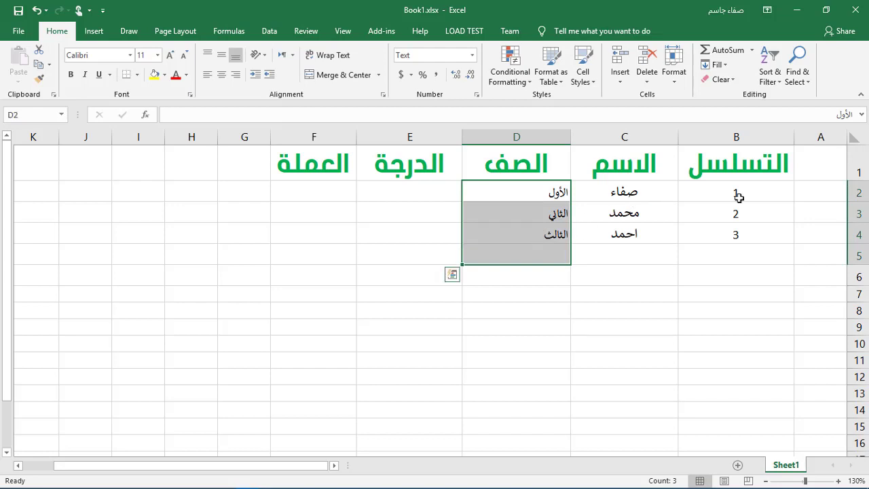
mouse_move(761, 194)
mouse_down()
mouse_move(286, 286)
mouse_move(278, 296)
mouse_up()
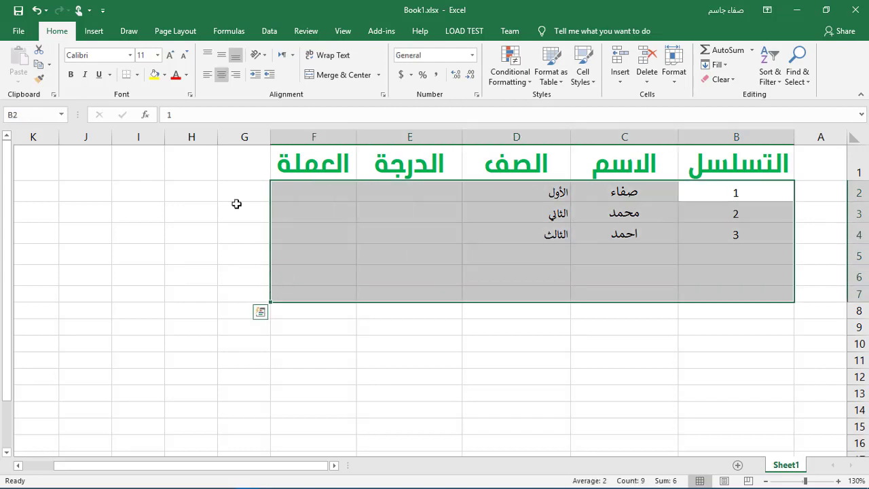
click(221, 75)
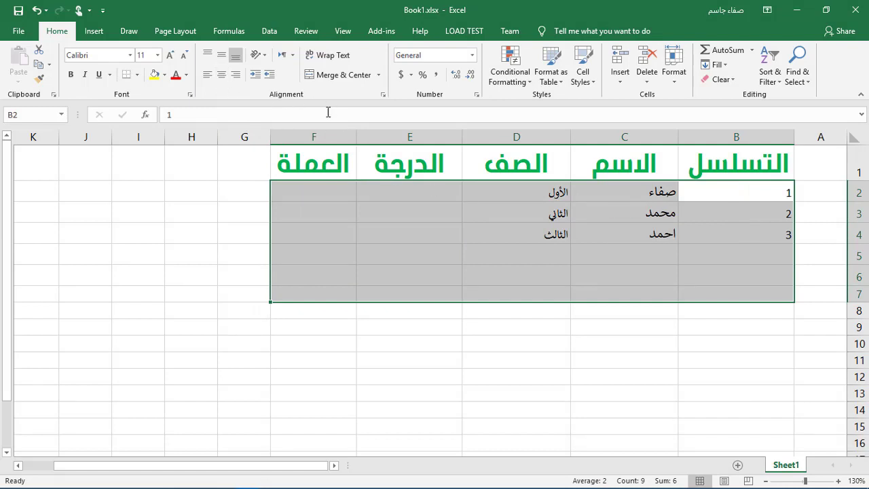
click(221, 75)
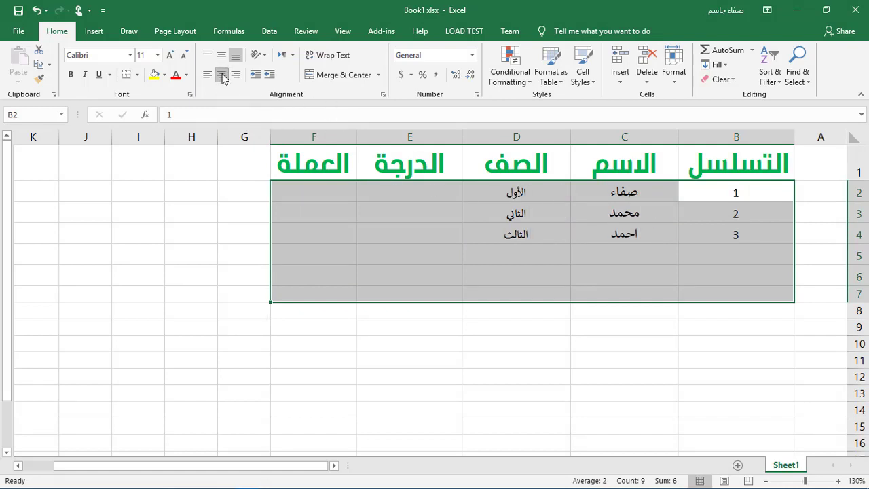
click(514, 216)
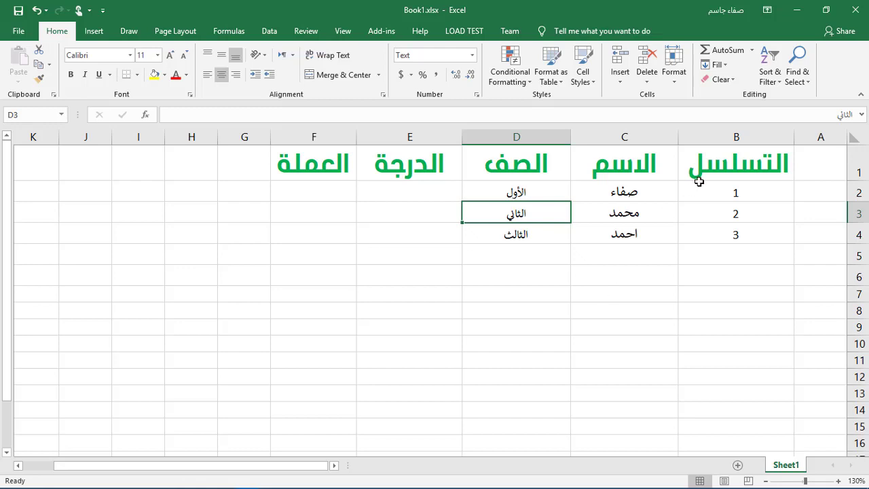
drag(664, 185, 660, 213)
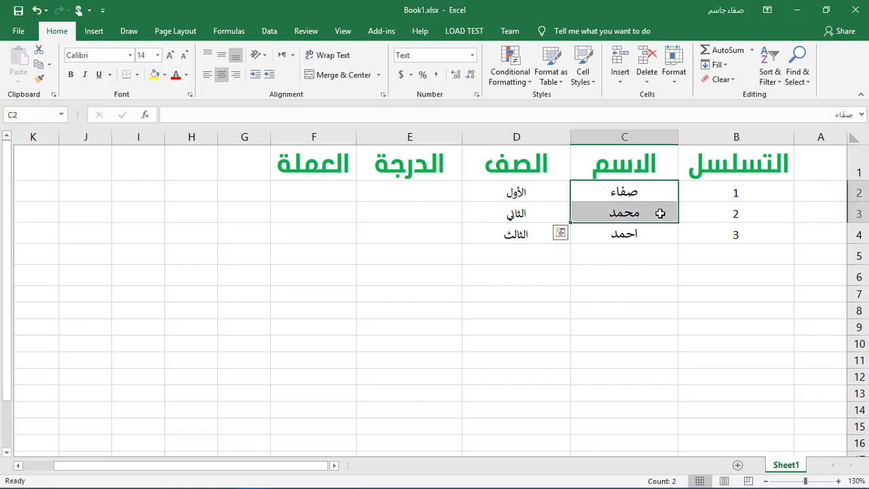
click(378, 76)
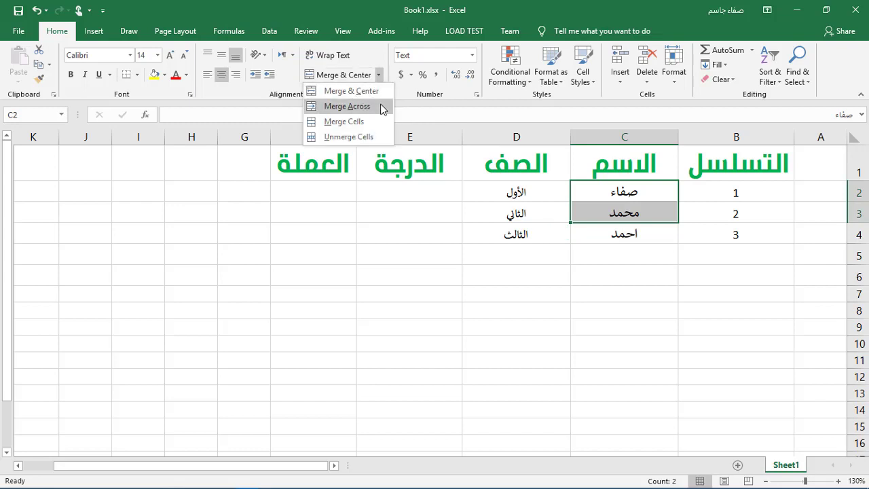
click(348, 91)
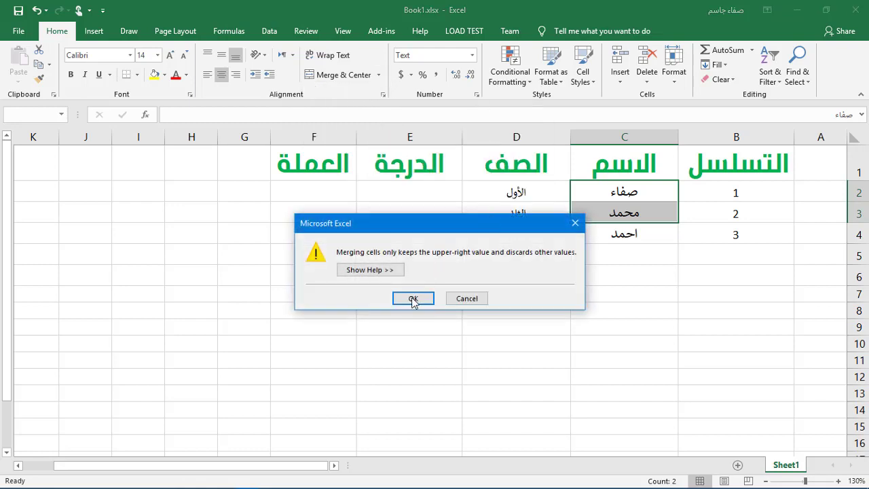
click(412, 298)
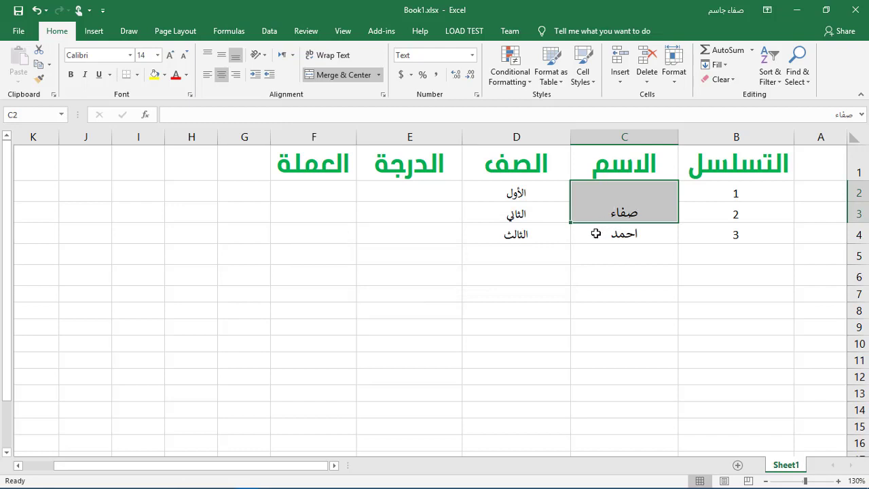
key(ctrl+z)
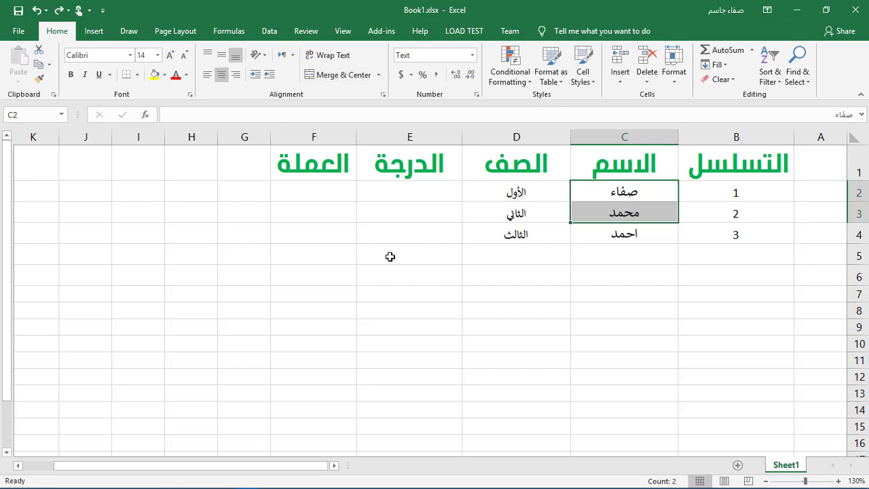
click(390, 256)
drag(292, 253, 337, 274)
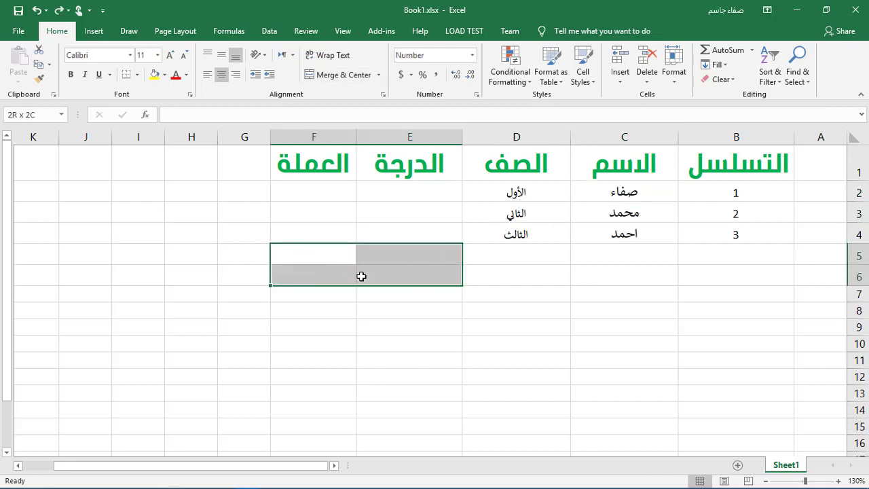
drag(338, 274, 355, 260)
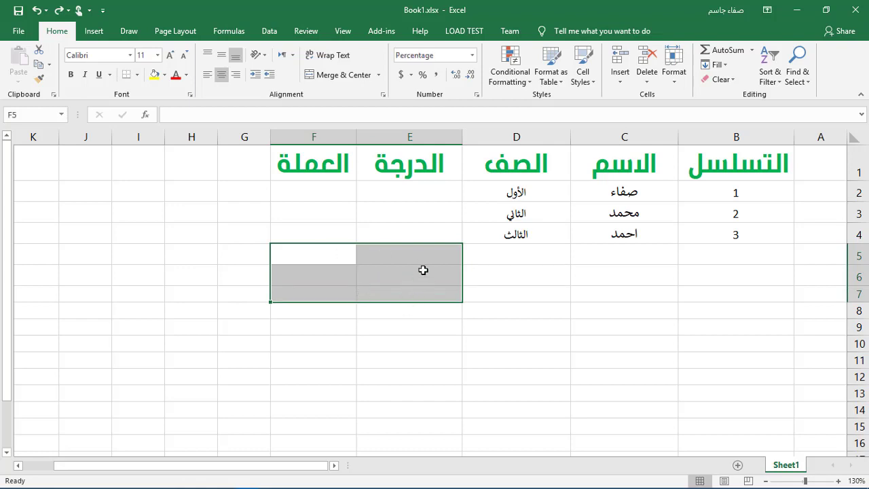
click(360, 253)
drag(313, 239, 392, 283)
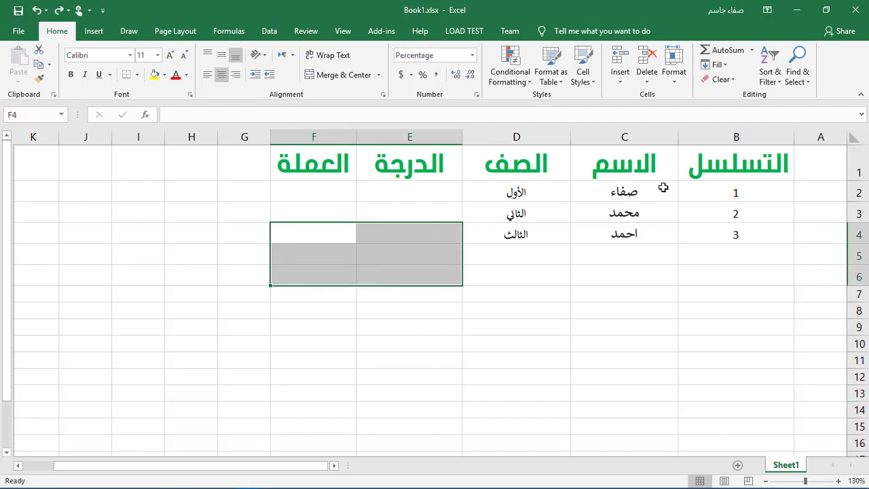
drag(661, 189, 516, 234)
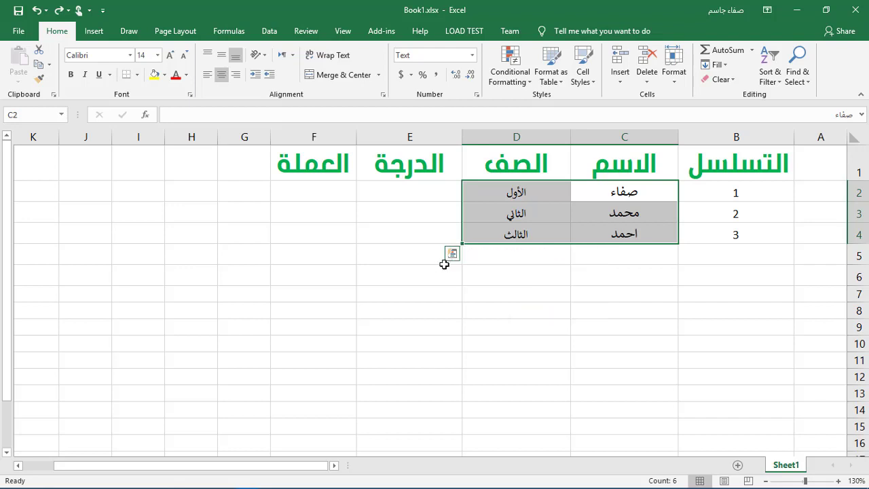
click(299, 235)
drag(299, 236, 388, 280)
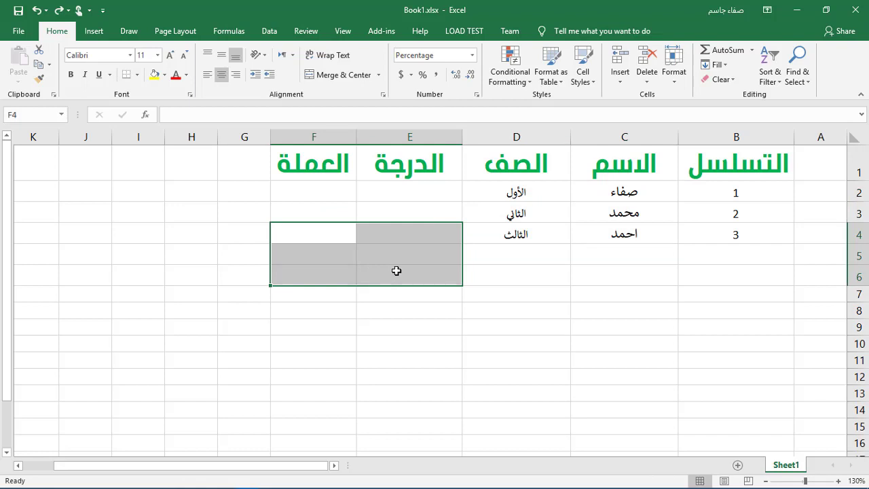
click(397, 271)
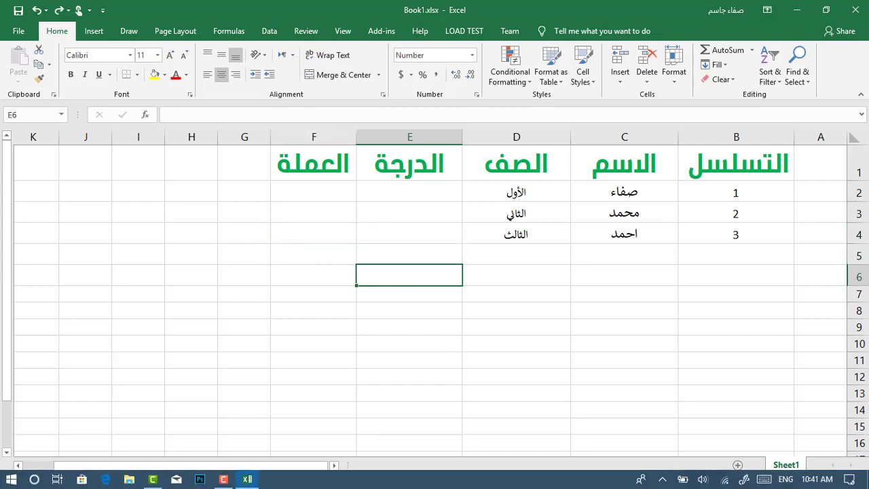
mouse_move(305, 230)
mouse_down()
mouse_move(392, 271)
mouse_move(404, 303)
mouse_up()
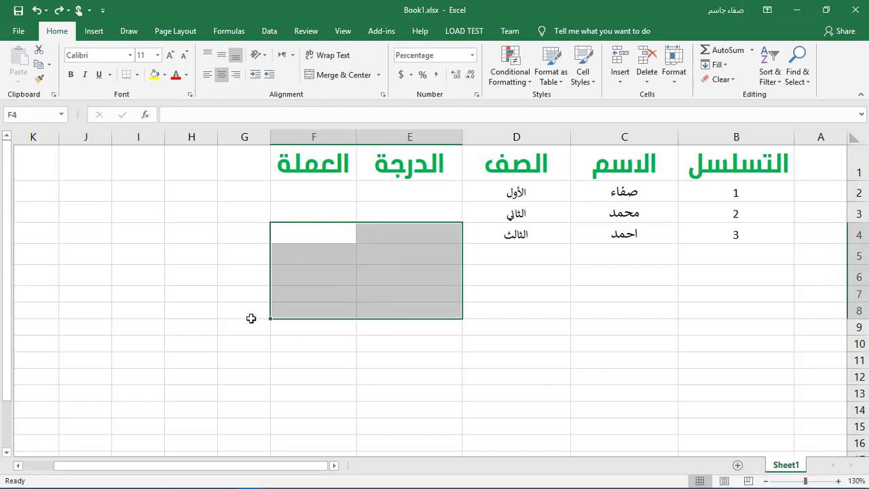
click(667, 227)
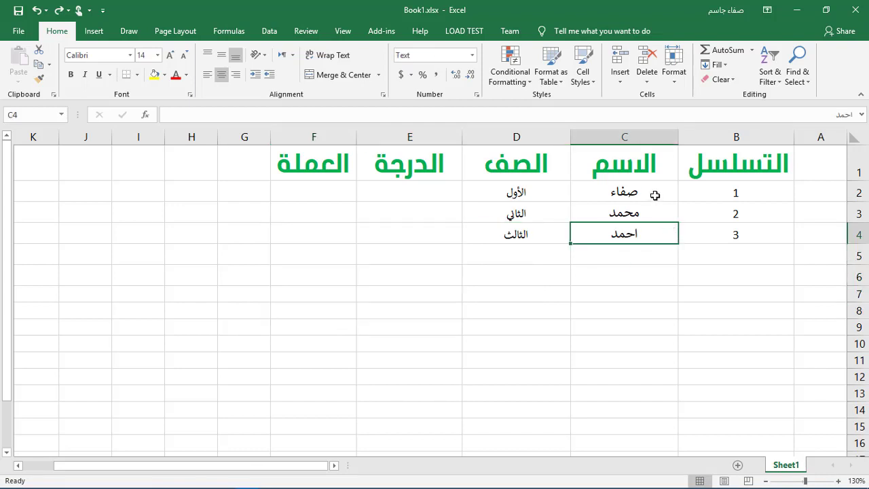
drag(653, 192, 532, 234)
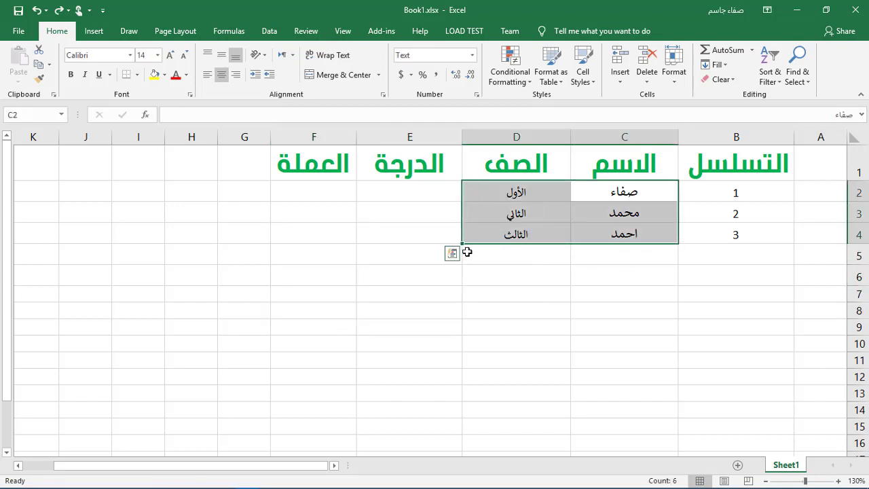
click(460, 252)
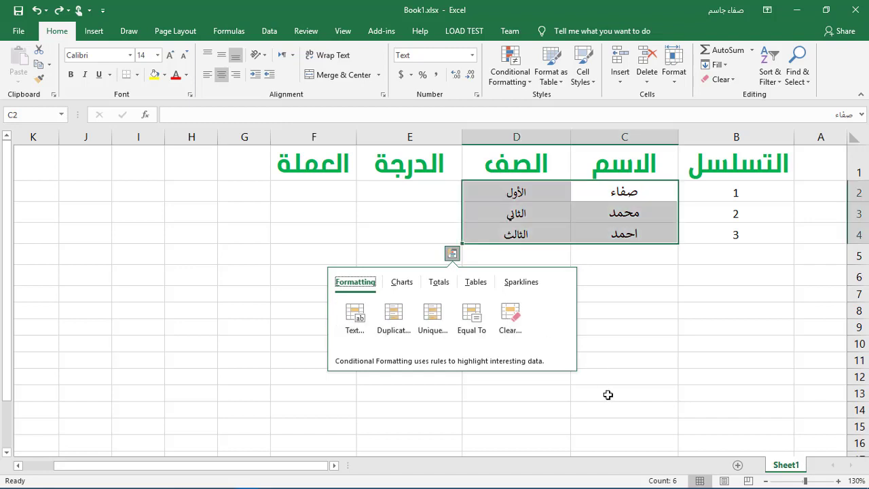
click(610, 416)
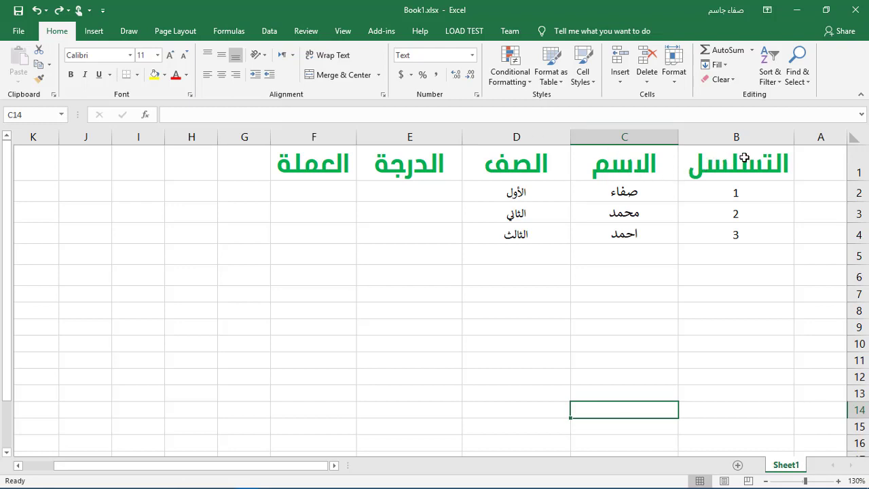
- Select B1:F10 and bring up the Format as Table styles, leaving Cell Styles unapplied
mouse_move(734, 159)
mouse_down()
mouse_move(378, 268)
mouse_move(276, 344)
mouse_up()
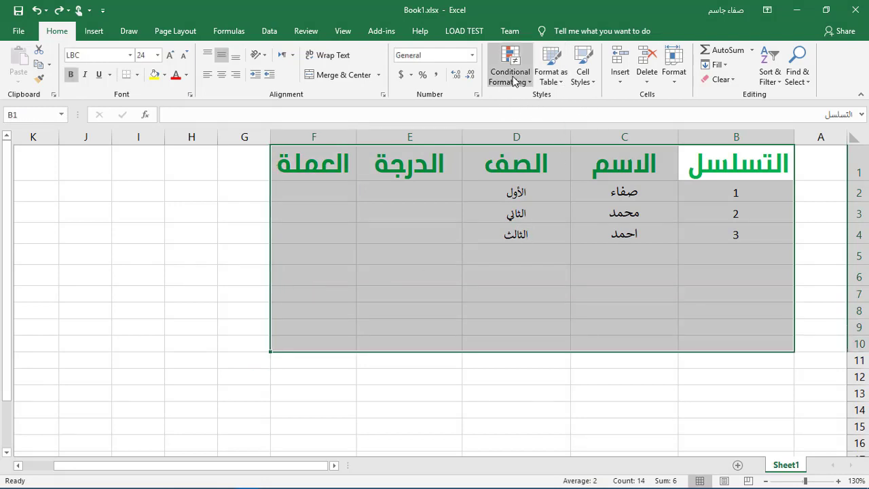
click(594, 81)
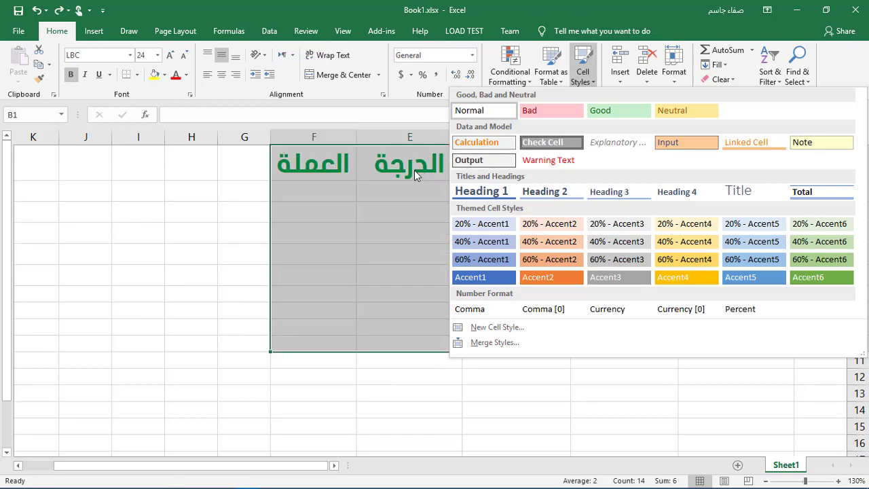
click(414, 170)
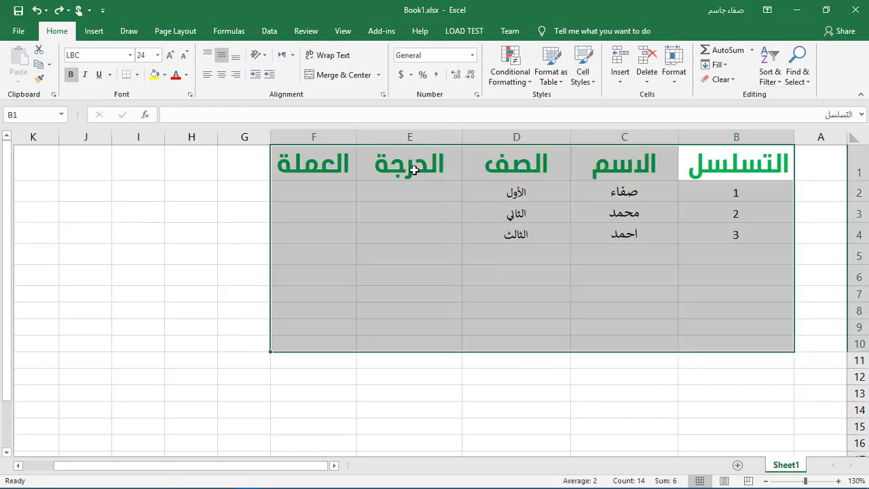
click(563, 84)
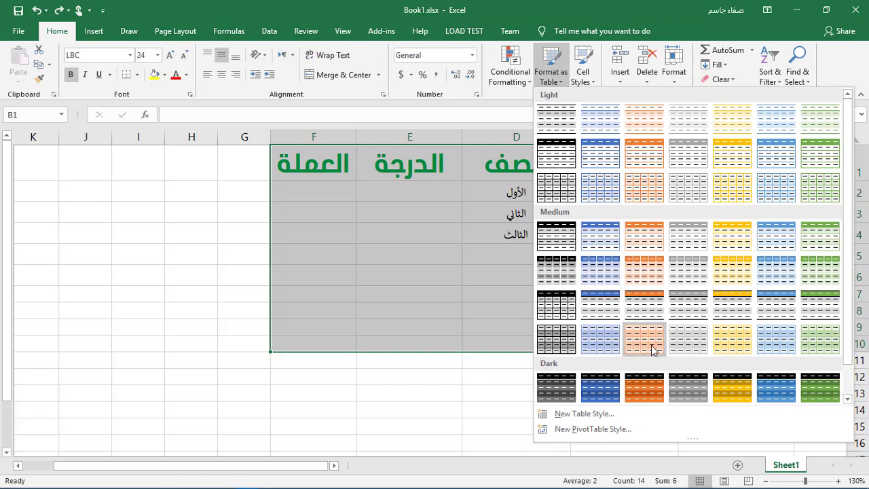
- Format B1:F10 as a table with headers in an orange banded style
click(657, 382)
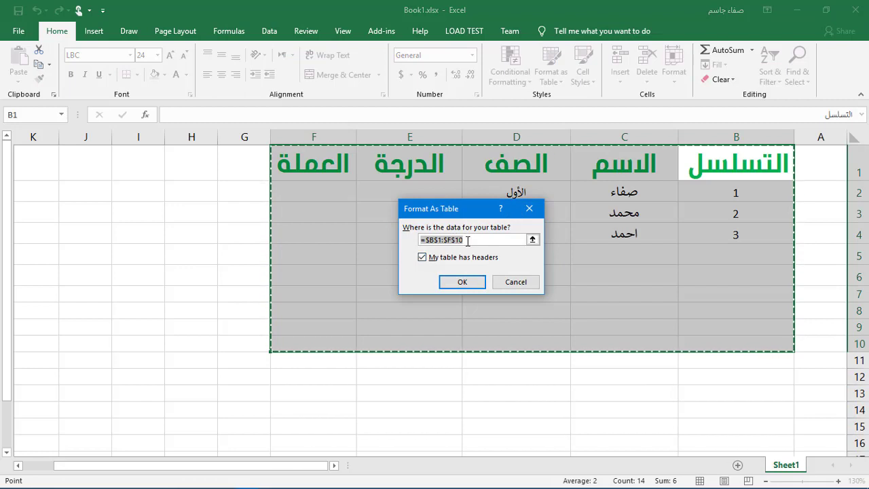
click(476, 286)
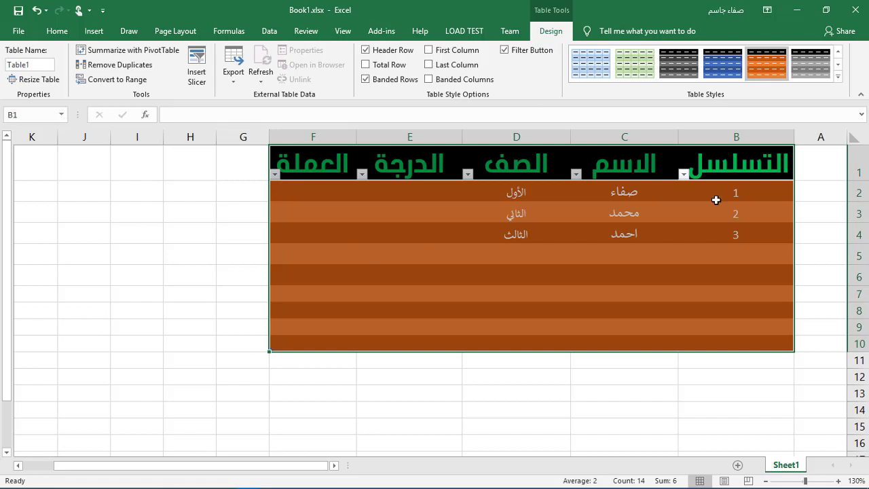
click(632, 167)
click(541, 167)
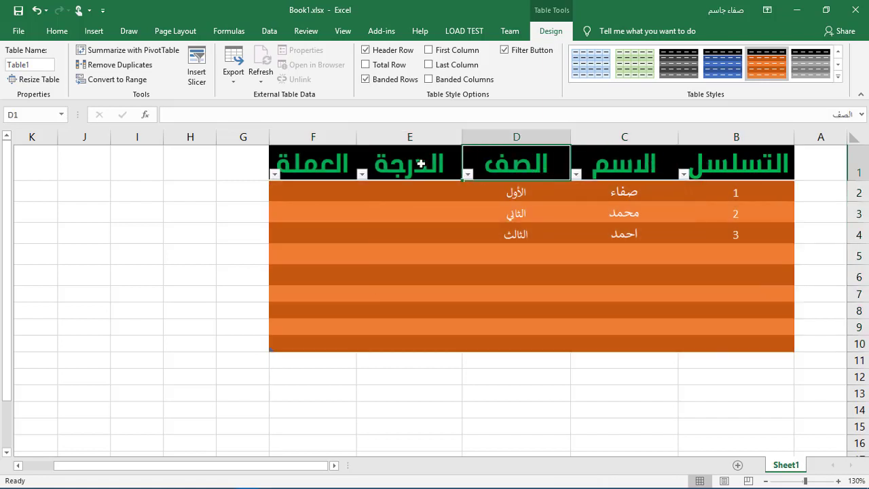
click(421, 163)
click(543, 202)
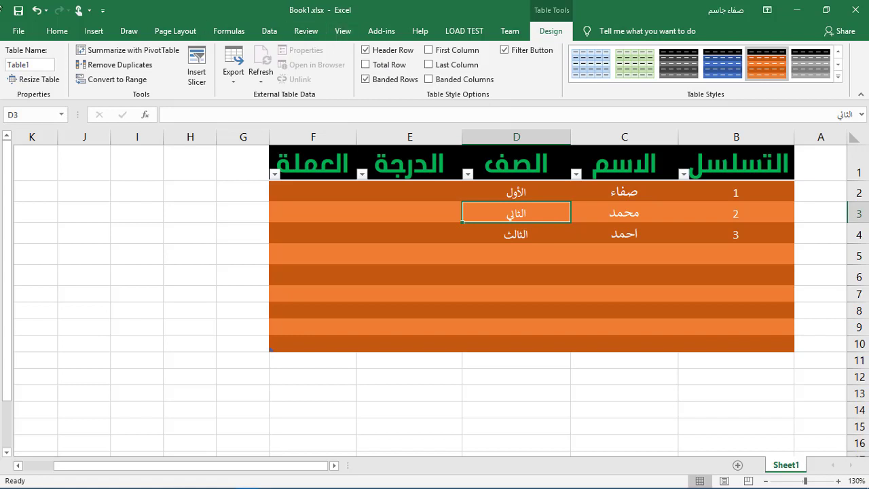
click(57, 31)
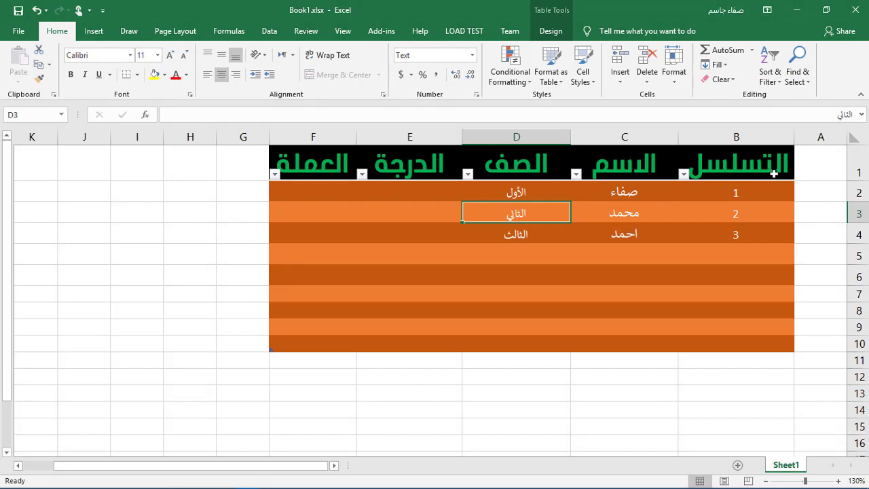
- Enter the grades 50, 40 and 70 into E2, E3 and E4
click(405, 189)
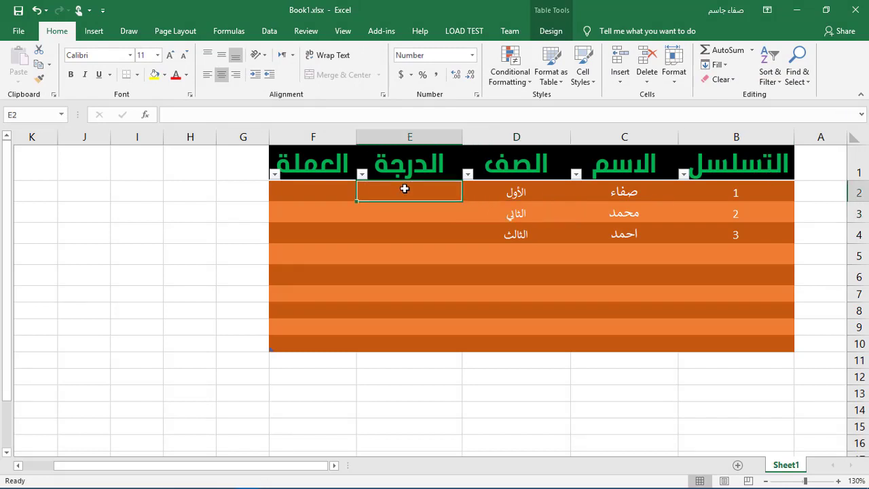
text(50)
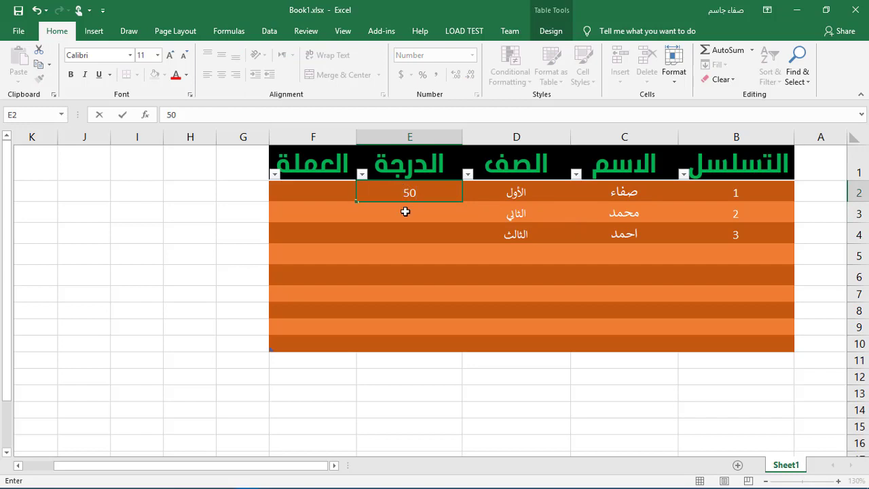
click(405, 212)
text(40)
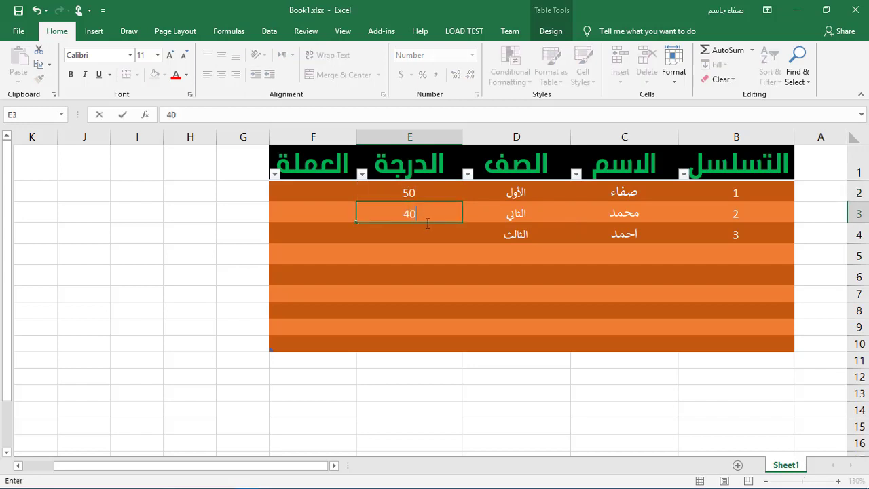
click(411, 234)
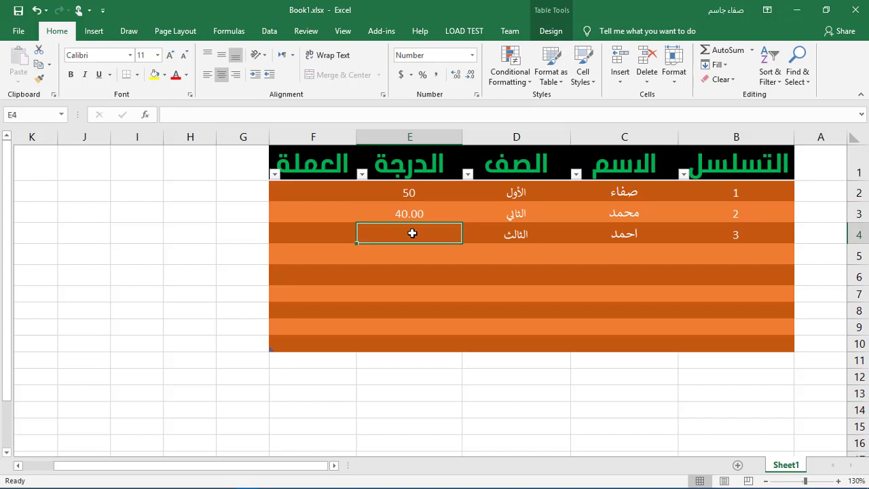
text(70)
click(416, 255)
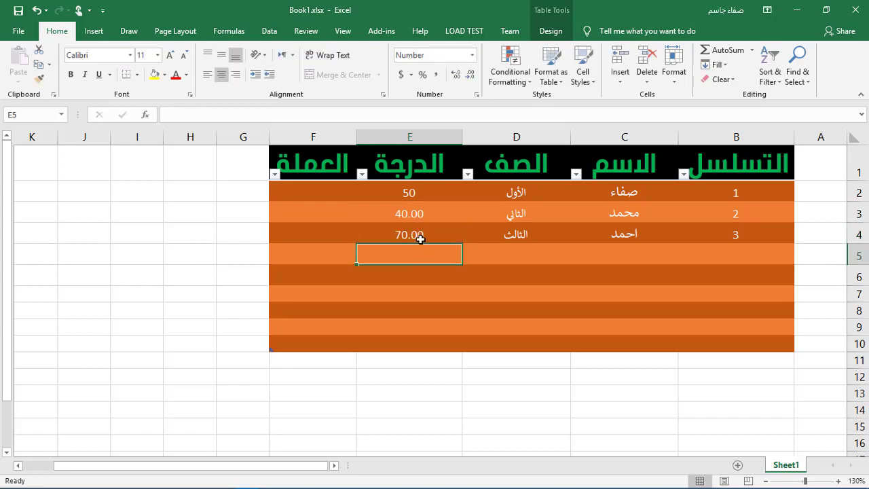
- Select the three grades in E2:E4
click(419, 235)
drag(415, 191, 414, 234)
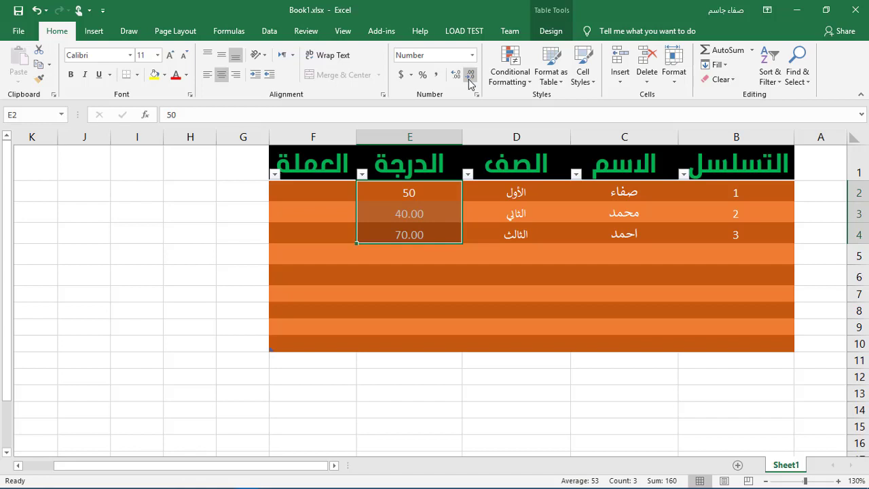
click(436, 228)
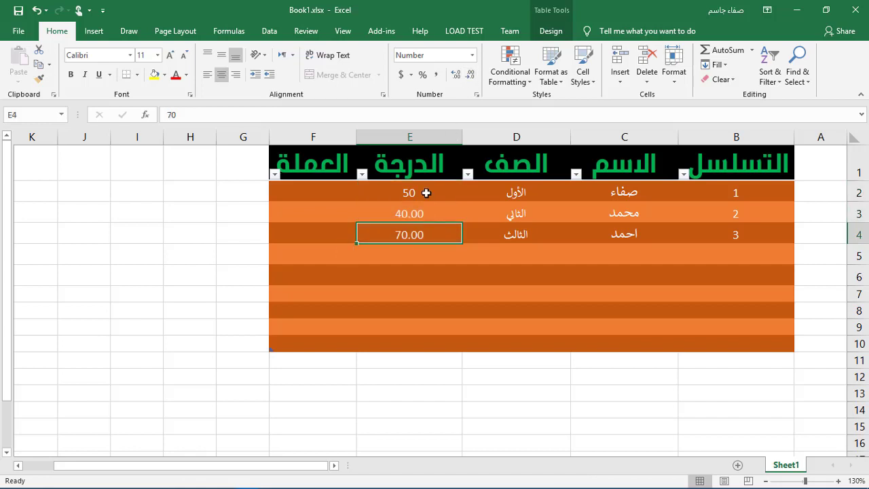
click(426, 193)
drag(425, 193, 427, 227)
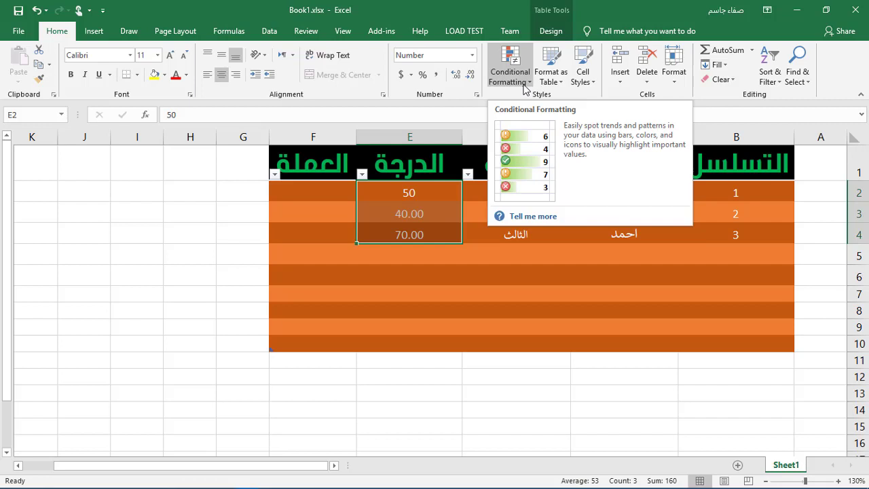
- Add a Greater Than 49 rule to E2:E4 with light red fill and dark red text
click(524, 89)
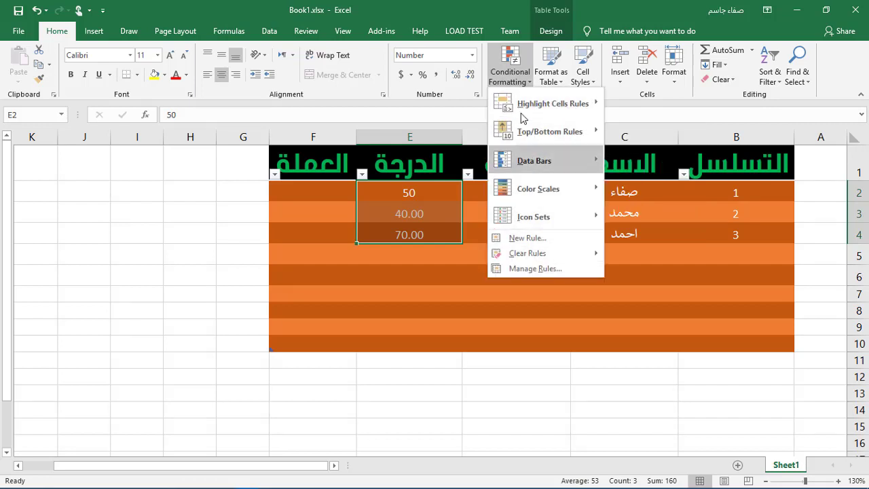
mouse_move(533, 159)
mouse_move(555, 116)
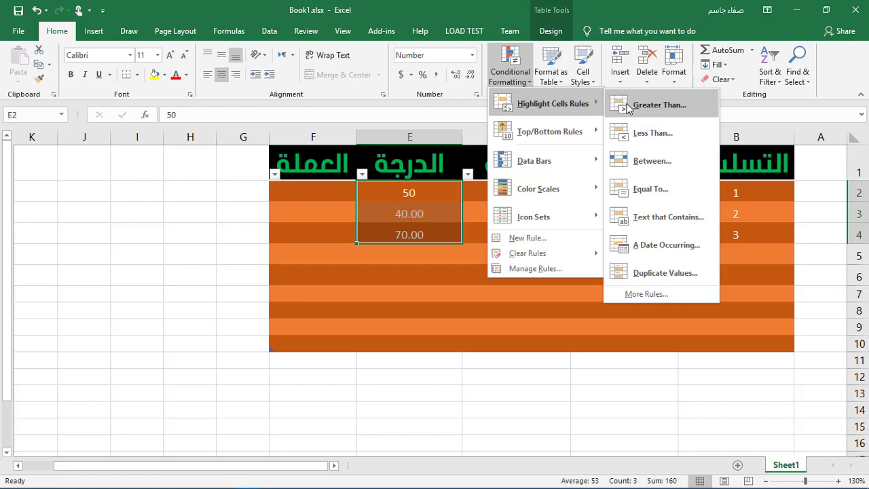
click(627, 106)
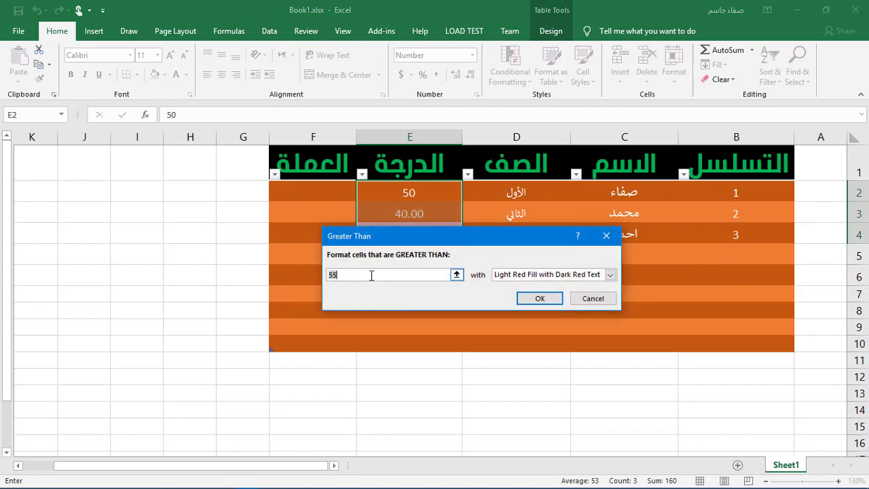
text(90)
key(BackSpace)
key(BackSpace)
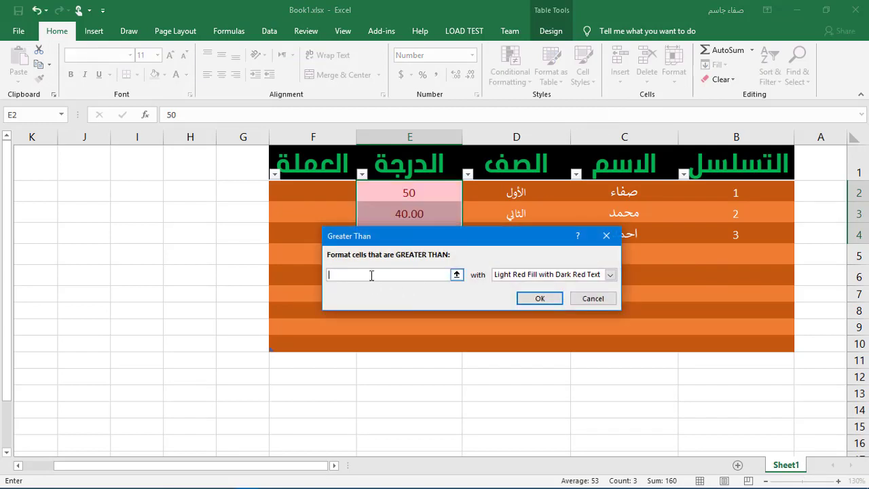
text(49)
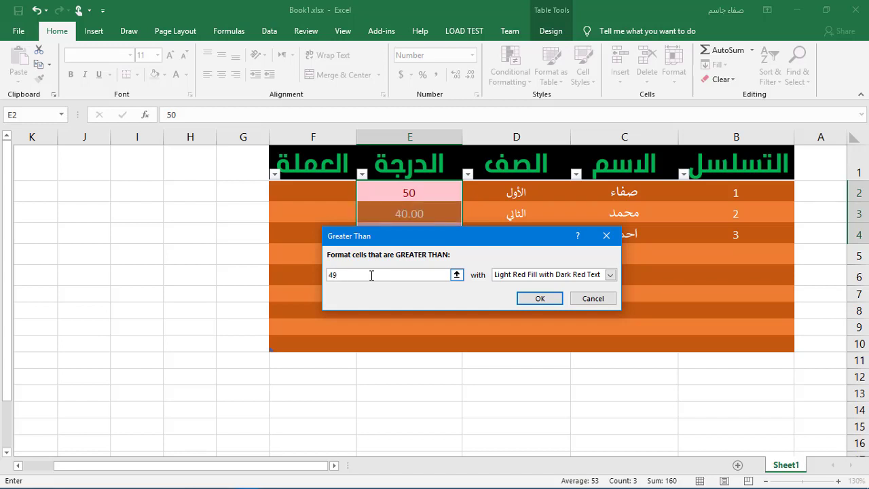
click(540, 298)
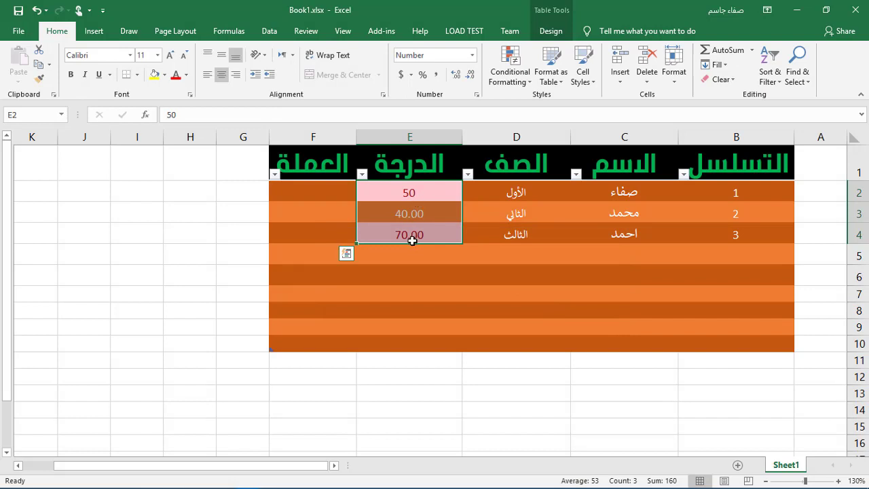
click(417, 266)
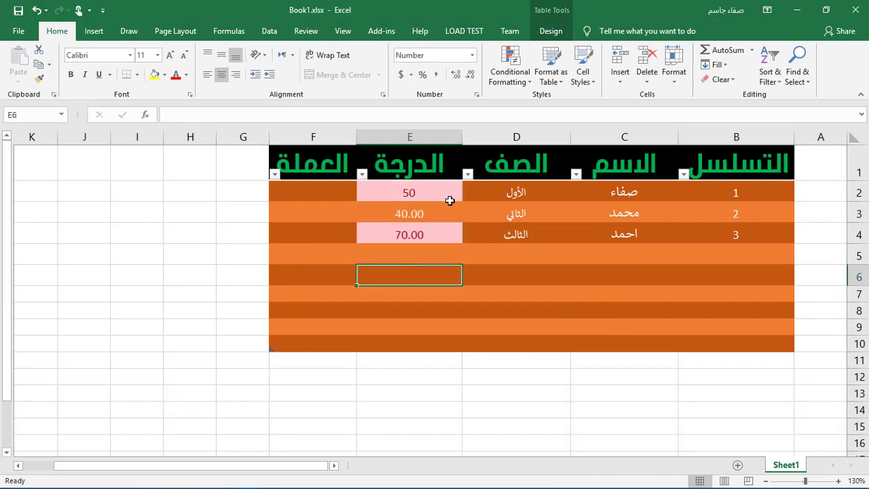
drag(436, 194, 434, 230)
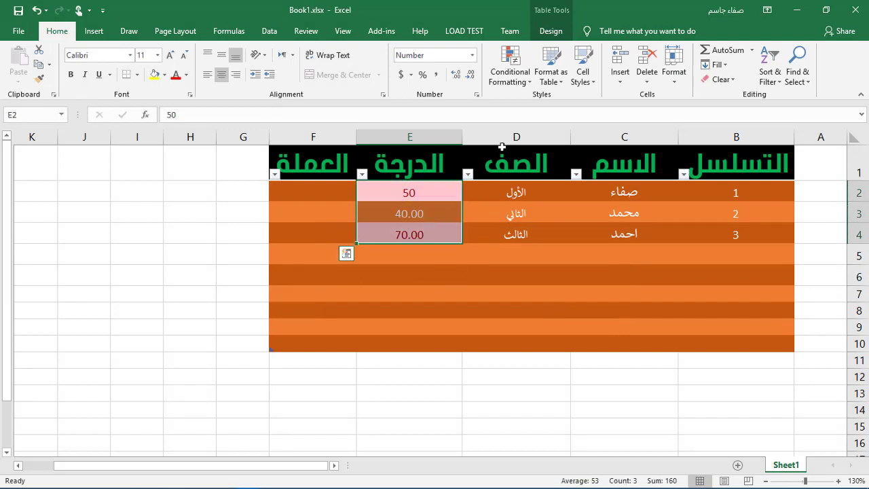
- Add solid blue data bars to the grades in E2:E4
click(510, 81)
mouse_move(536, 138)
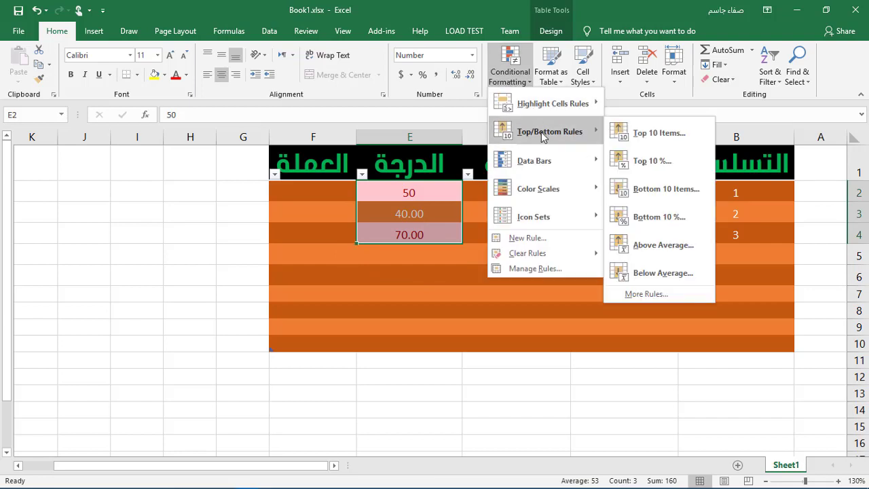
mouse_move(546, 109)
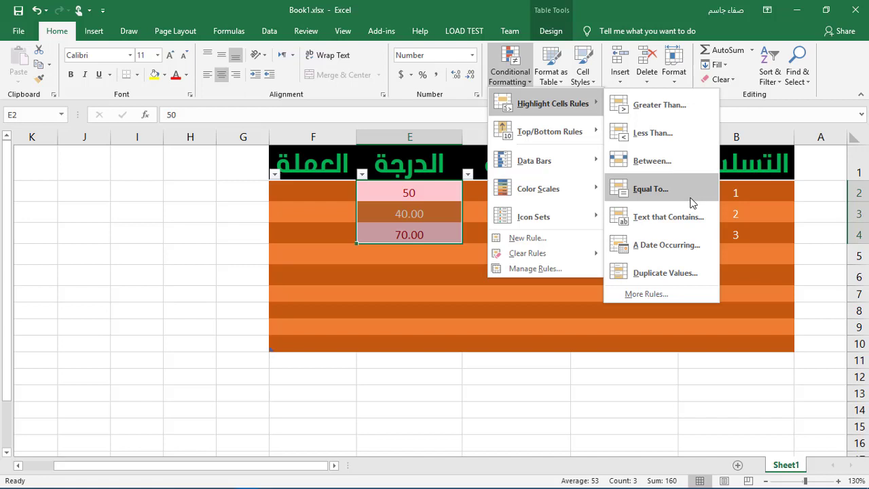
mouse_move(567, 175)
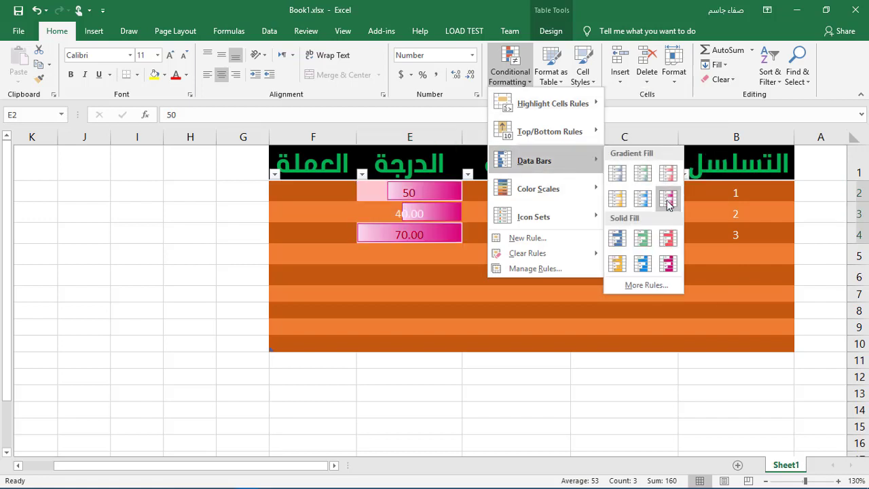
click(642, 263)
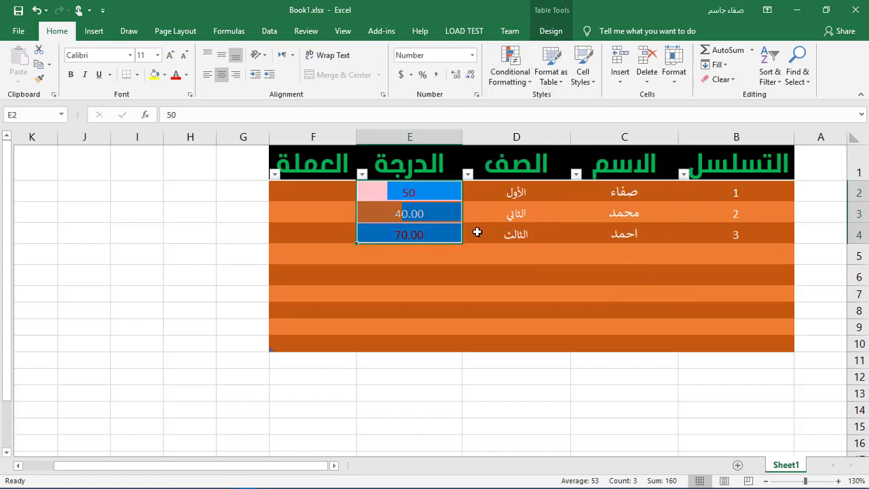
- Apply the circled check, warning and cross icon set to the grades
click(503, 85)
mouse_move(561, 224)
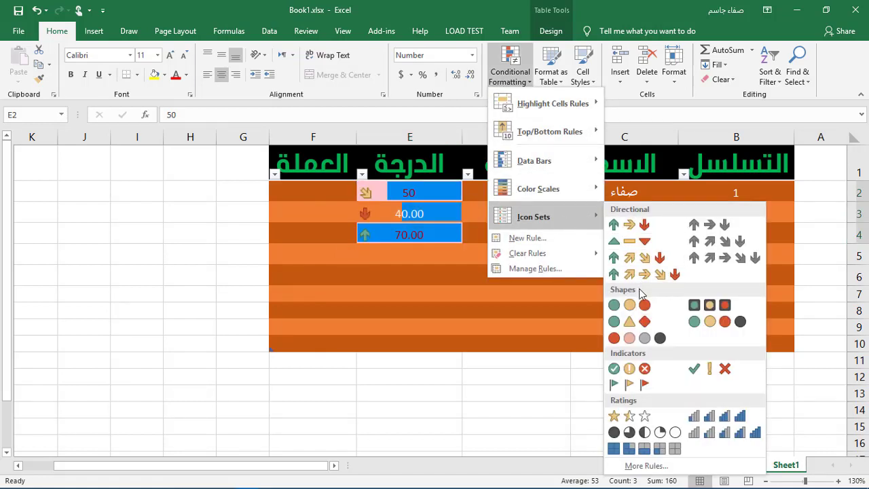
click(620, 370)
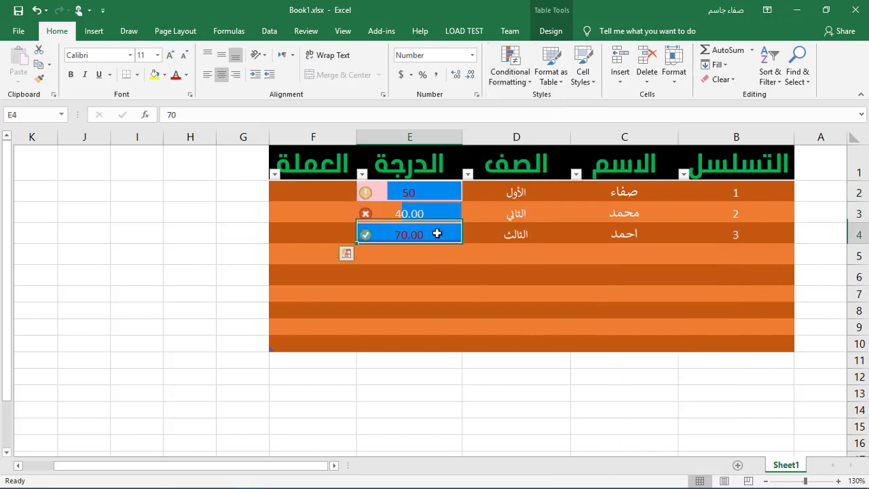
click(434, 192)
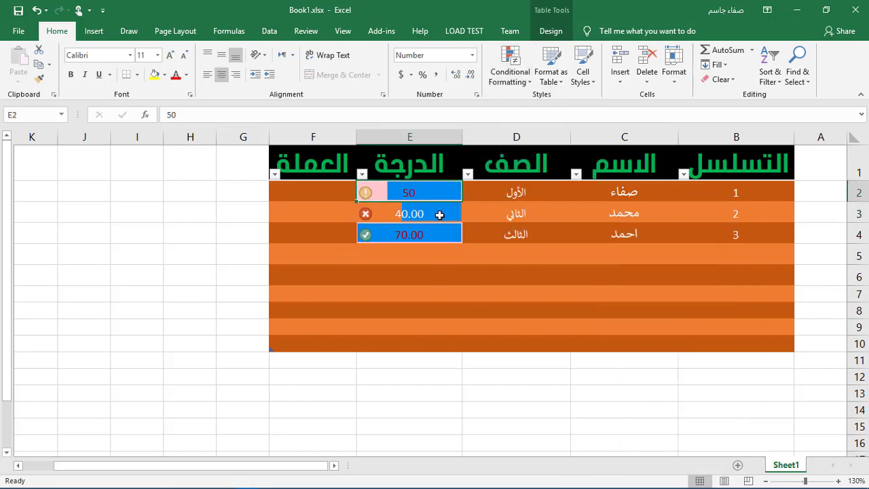
- Reselect E2:E4 and bring up the Quick Analysis suggestions
click(439, 214)
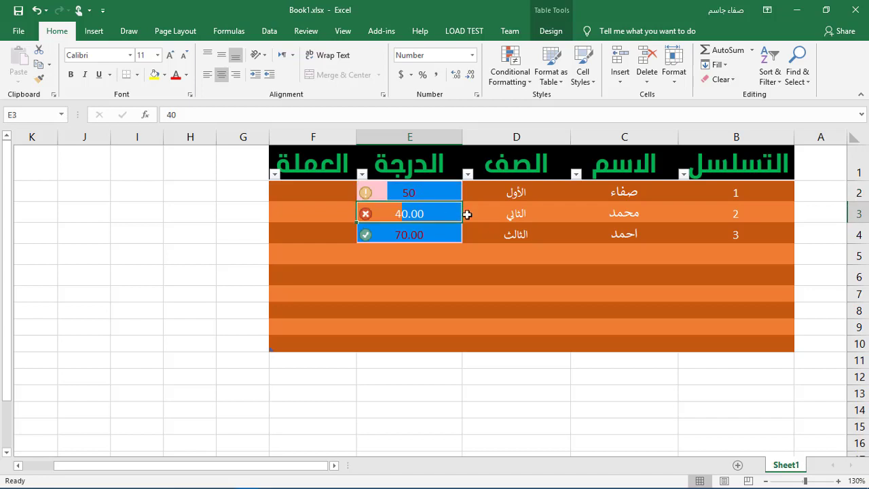
click(393, 200)
drag(394, 200, 442, 233)
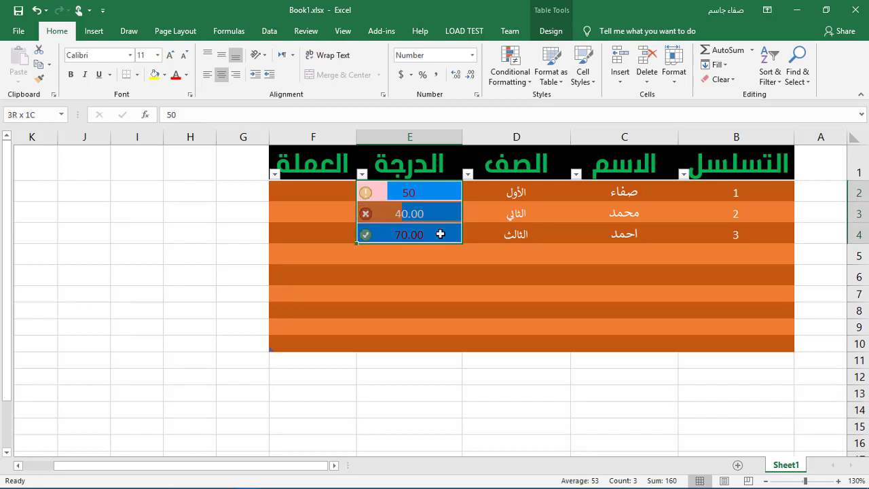
click(347, 254)
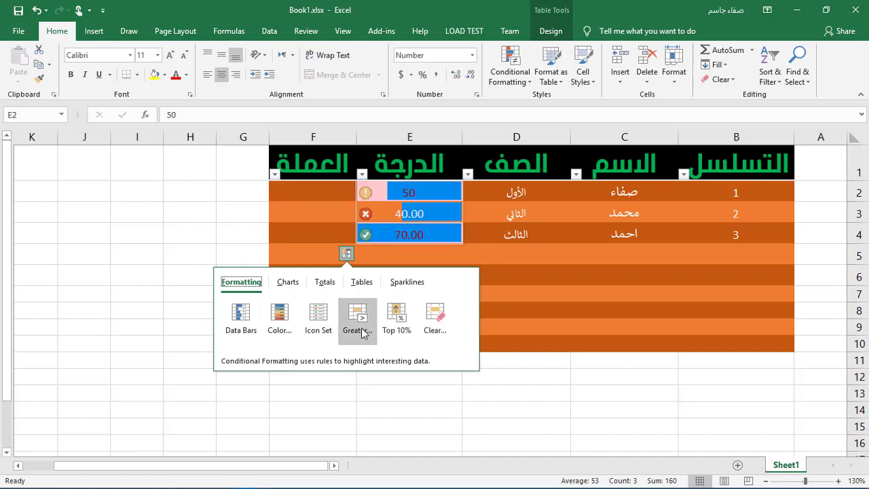
- Close the Quick Analysis panel by selecting cell C10, leaving the grades unchanged
click(574, 344)
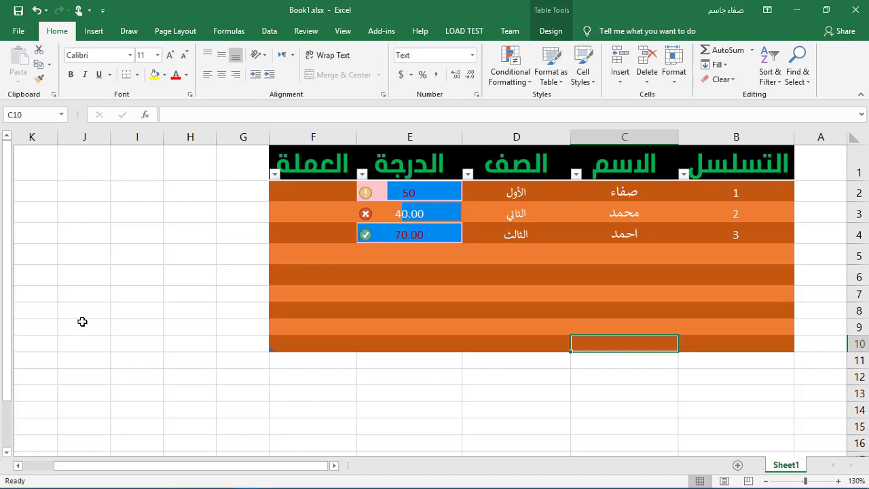
click(129, 271)
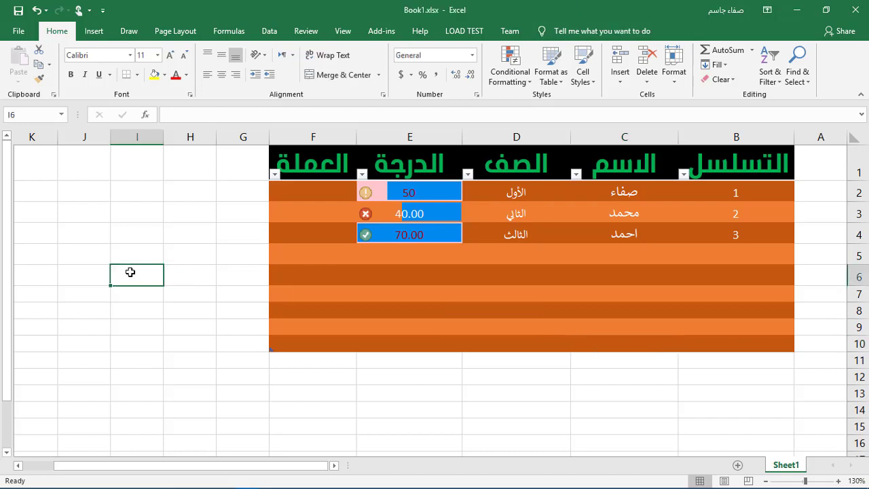
click(647, 76)
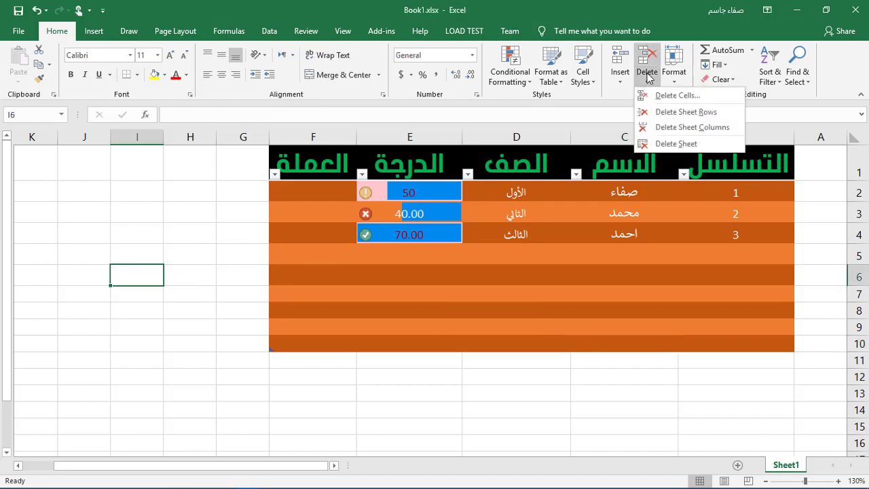
click(665, 97)
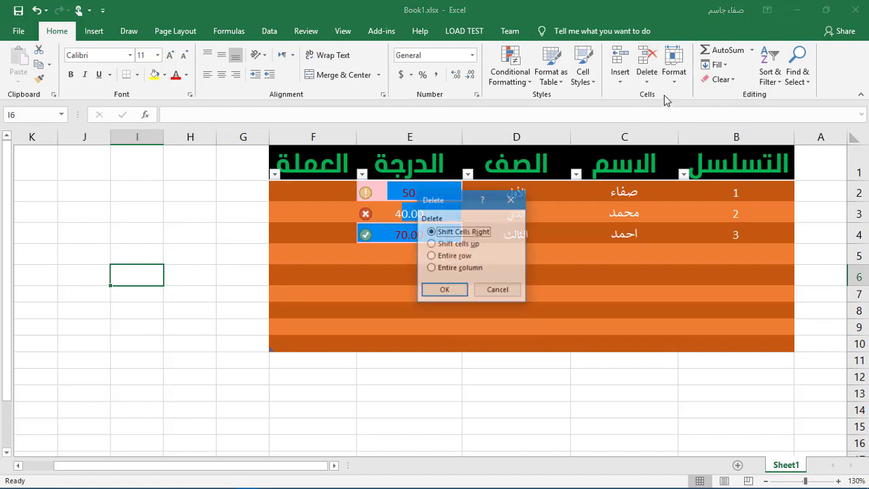
click(443, 291)
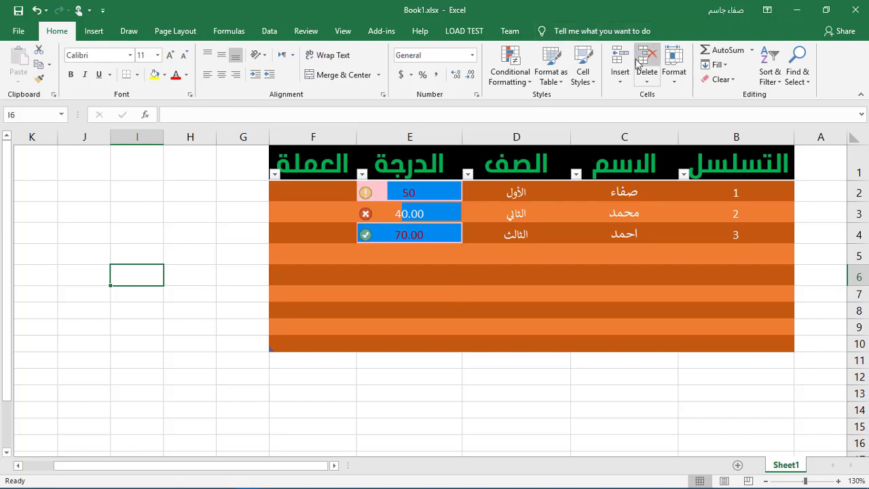
click(617, 80)
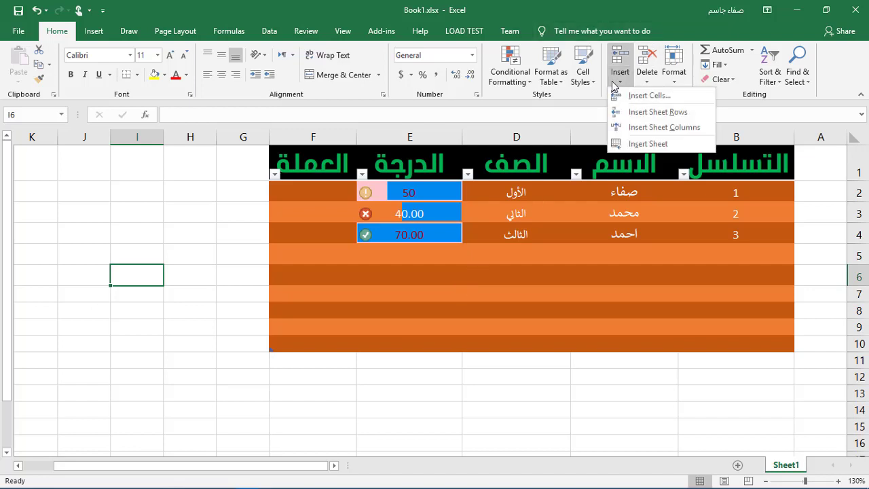
click(673, 80)
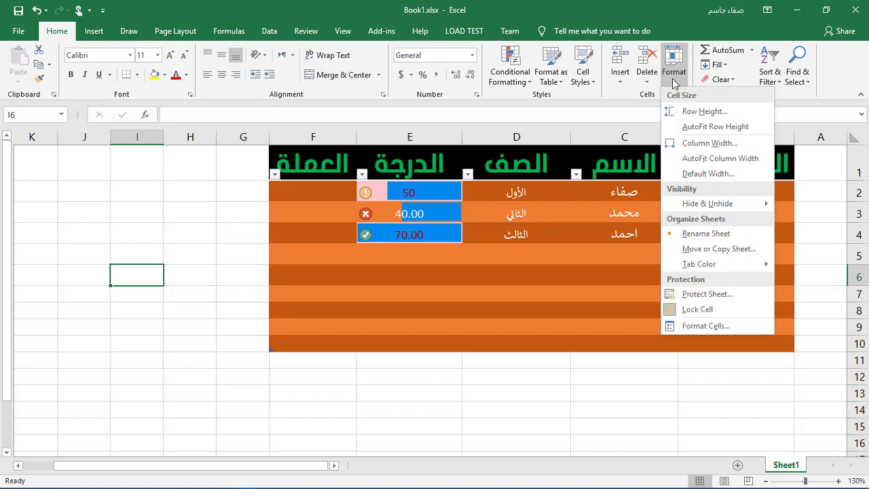
click(588, 256)
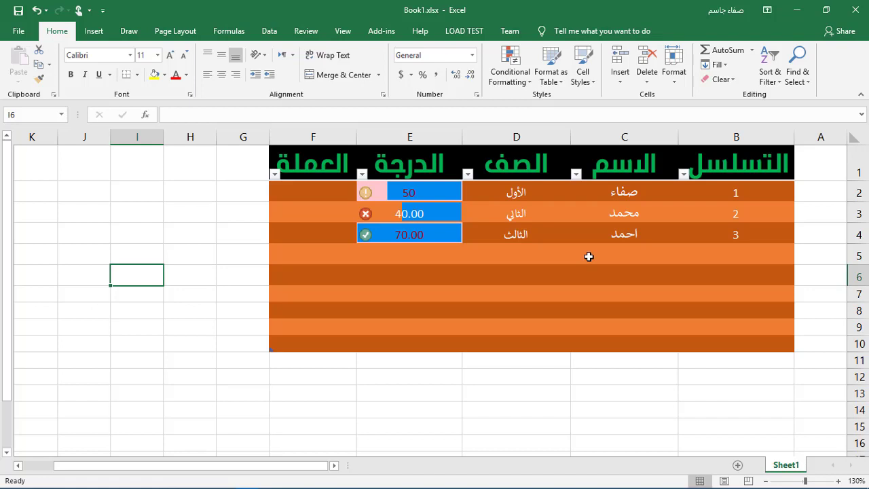
- Try AutoFit Row Height and AutoFit Column Width on B2:F9, then undo the column fit
drag(766, 188, 290, 343)
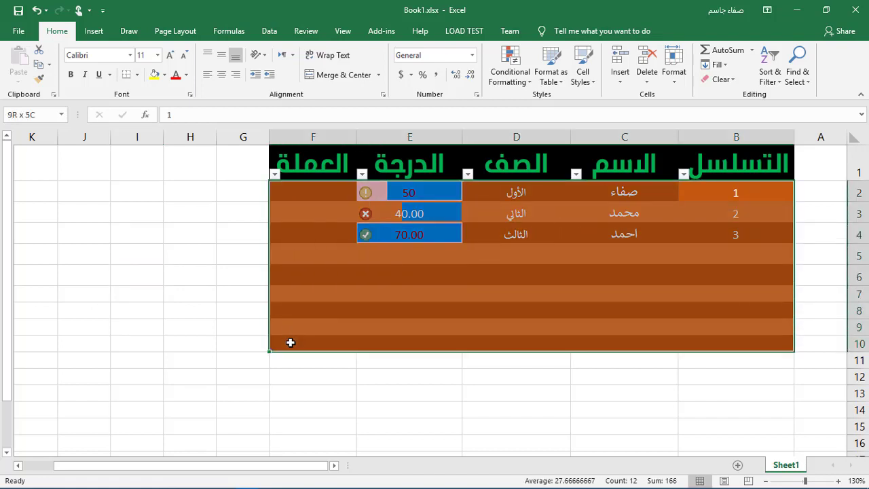
click(676, 81)
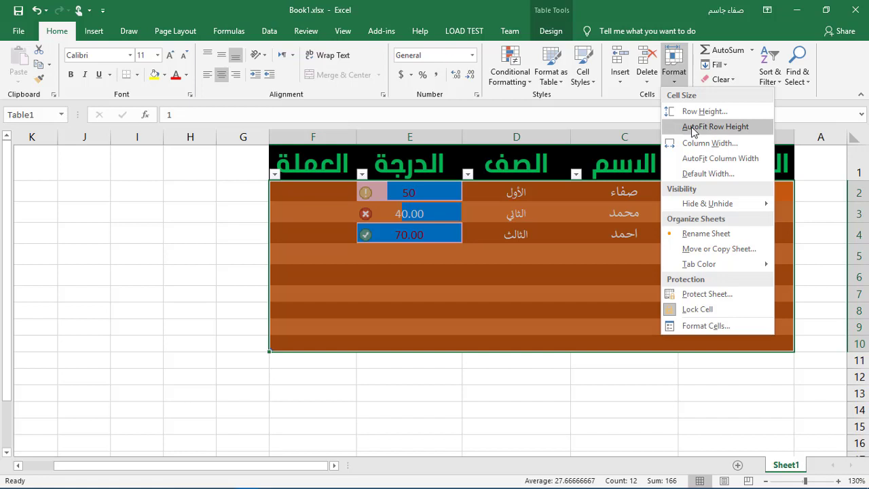
click(692, 129)
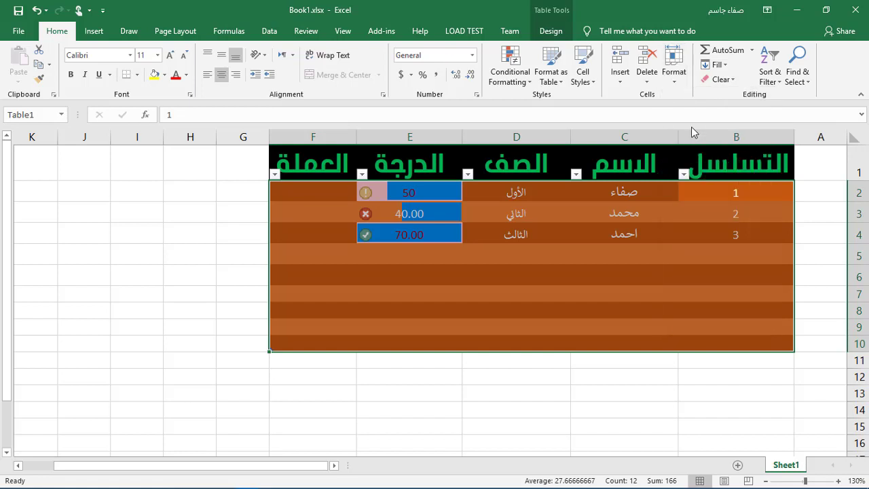
click(675, 76)
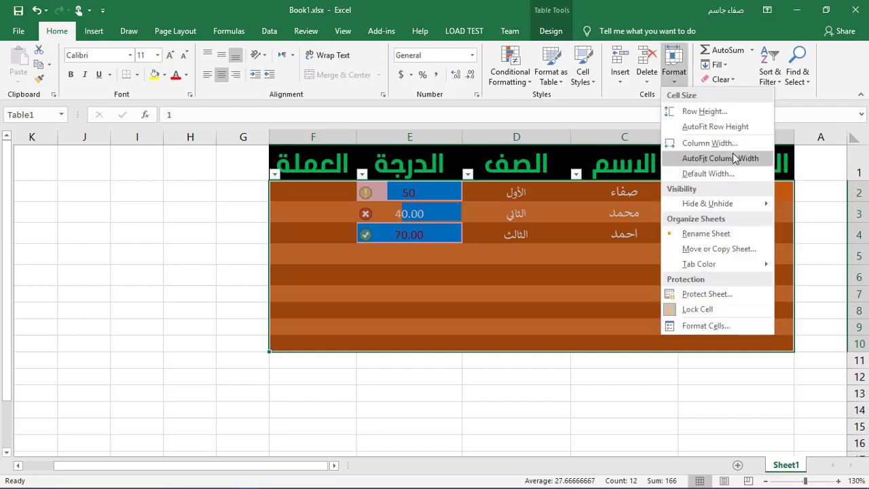
click(719, 164)
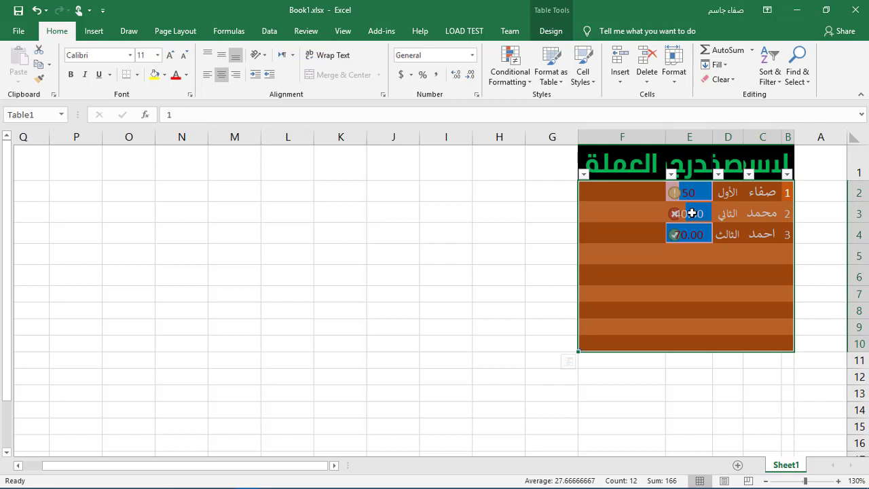
key(ctrl+z)
- AutoFit the column widths of the whole table B1:F10
click(774, 158)
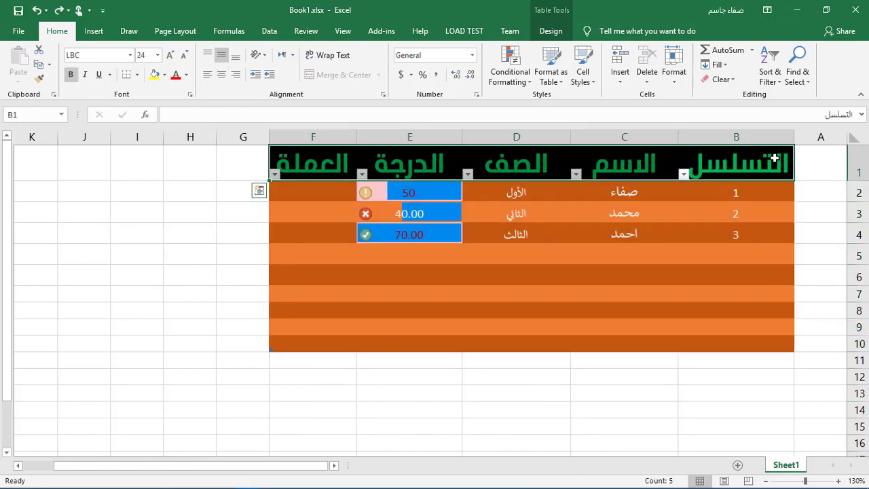
drag(773, 158, 403, 344)
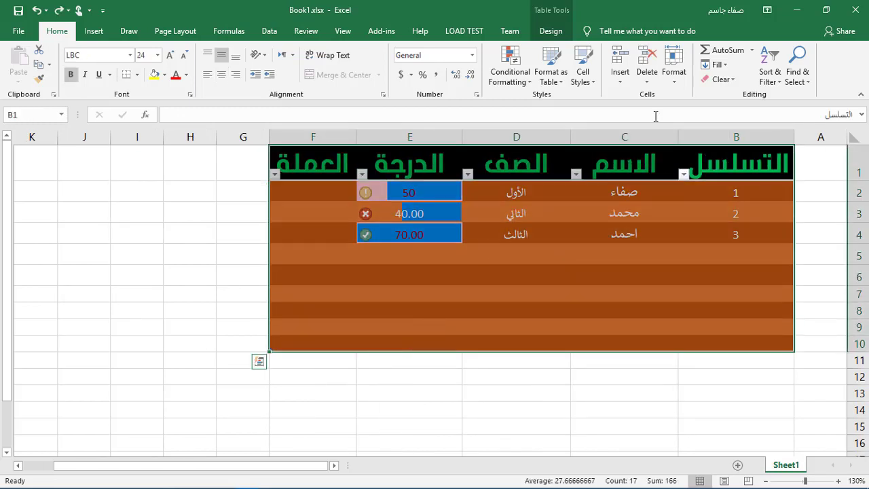
click(672, 76)
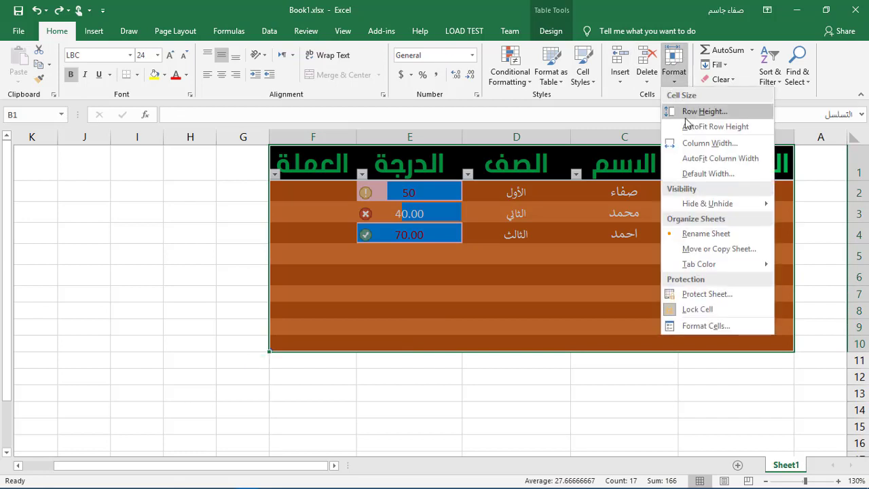
click(693, 158)
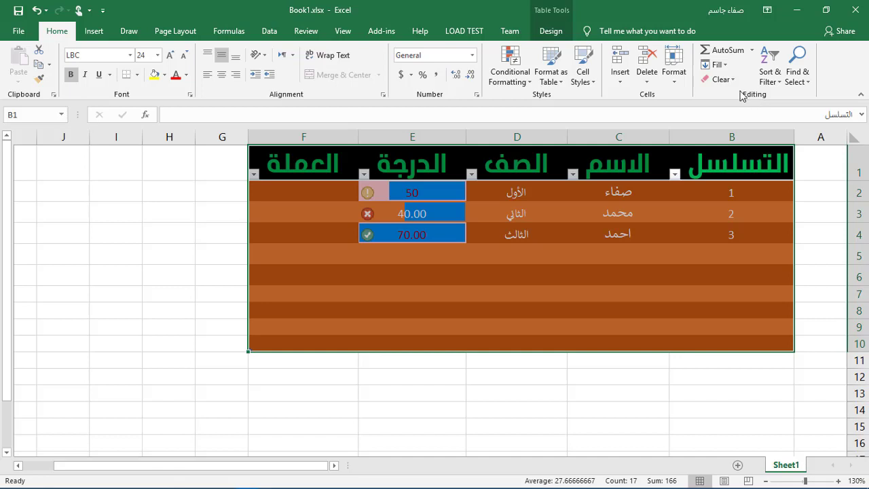
click(720, 79)
key(Escape)
click(733, 80)
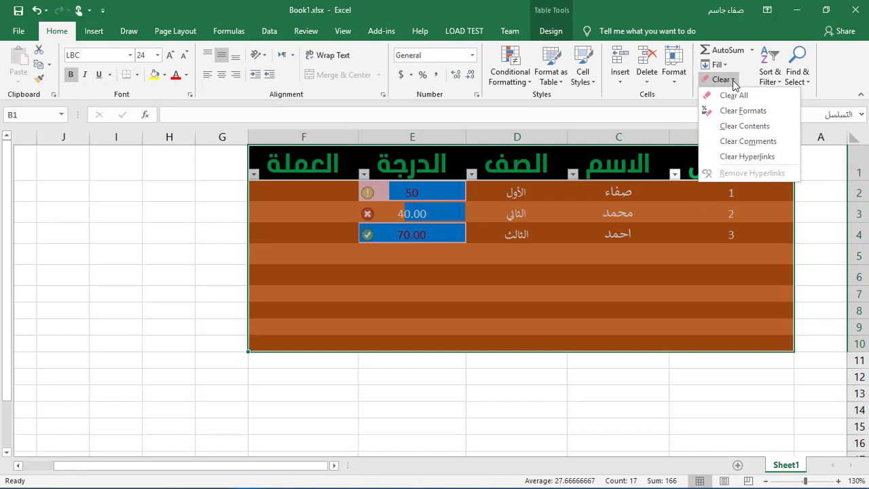
click(735, 95)
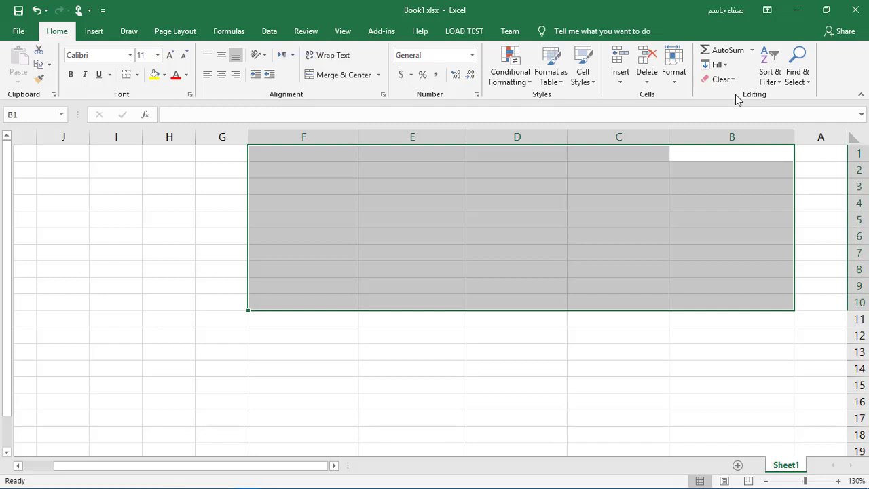
key(ctrl+z)
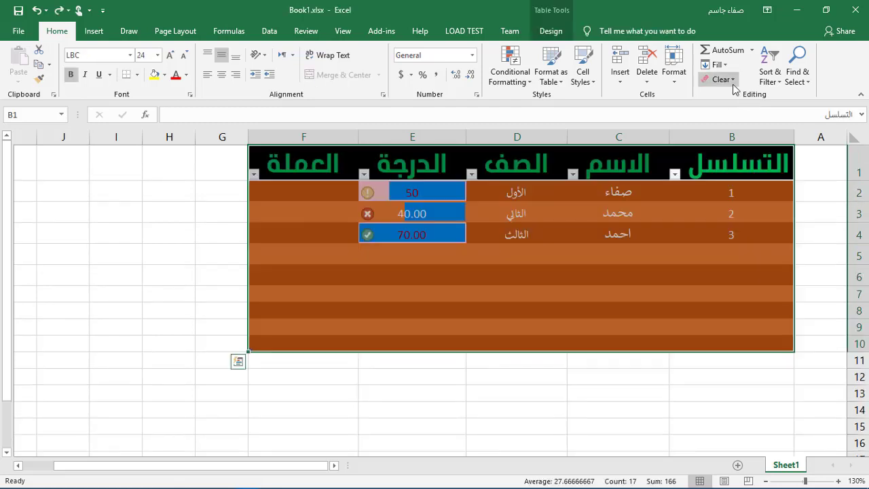
click(733, 86)
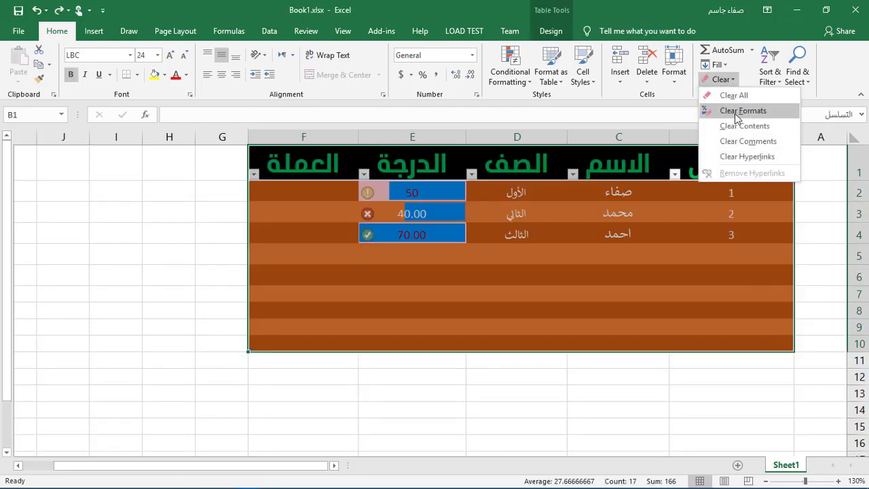
click(737, 114)
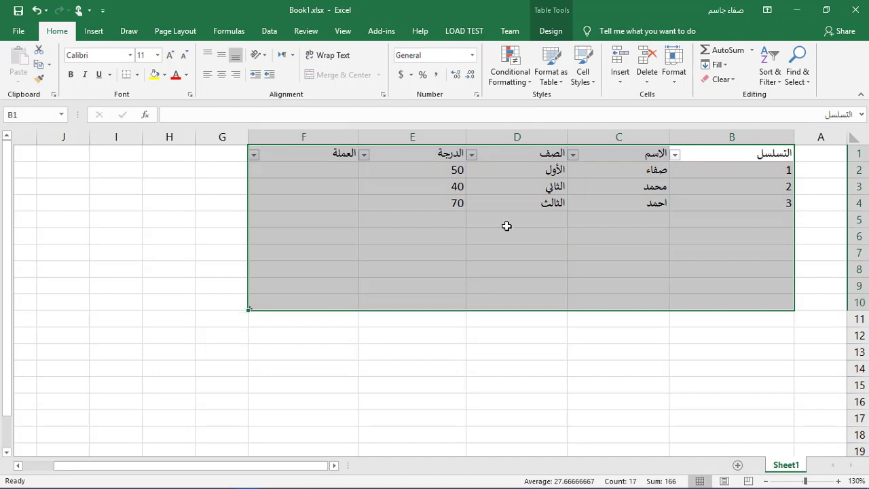
key(ctrl+z)
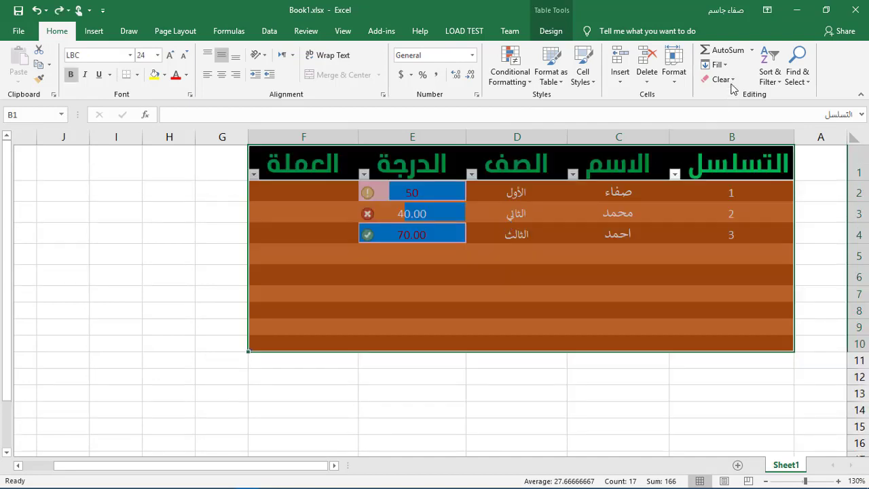
click(733, 85)
click(735, 93)
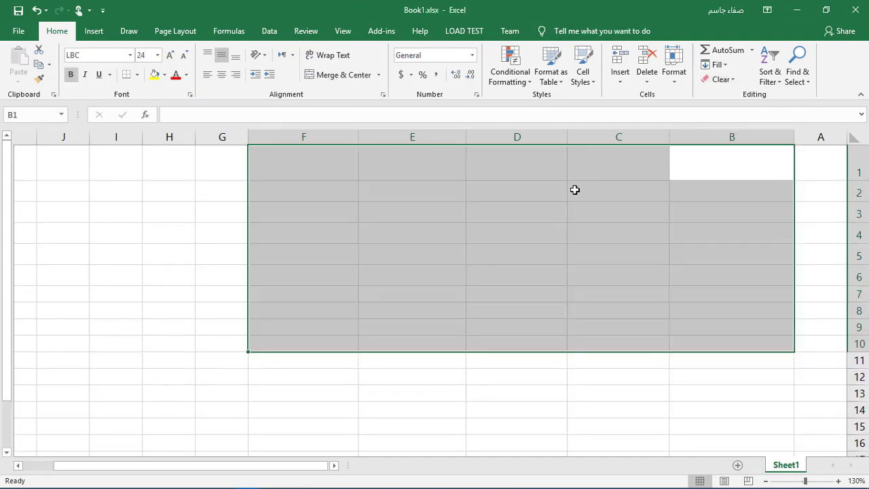
key(ctrl+z)
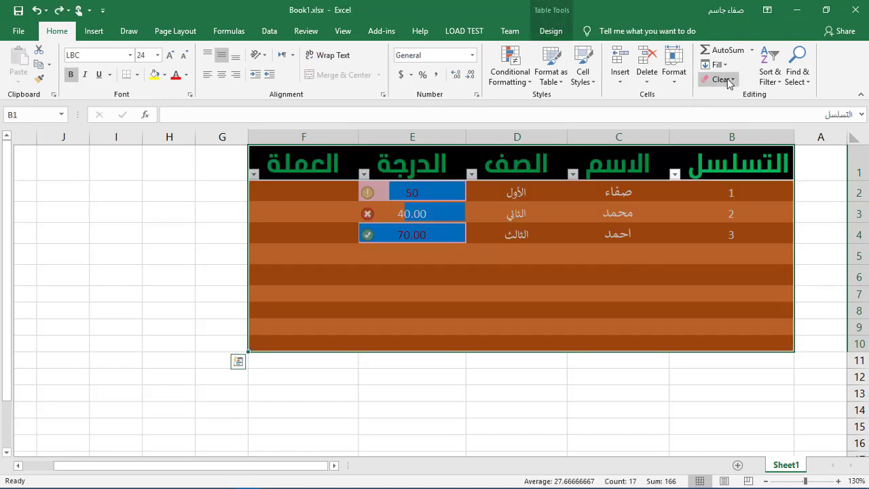
click(723, 79)
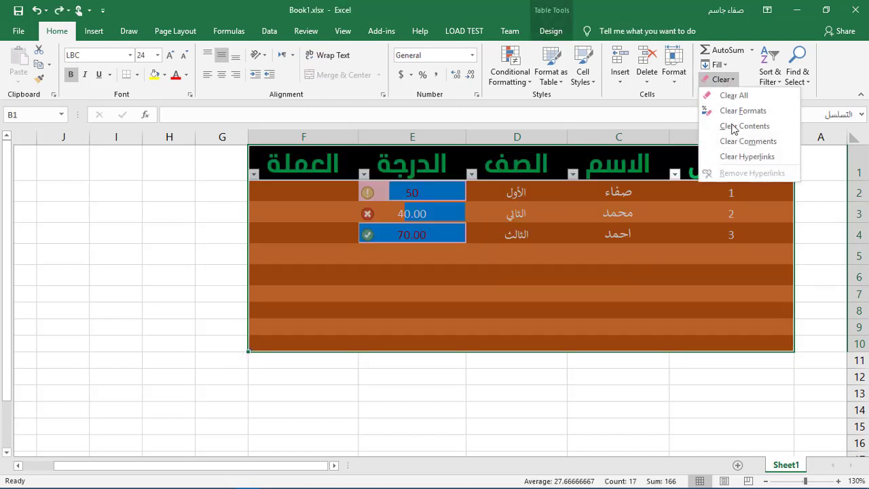
click(744, 70)
click(726, 66)
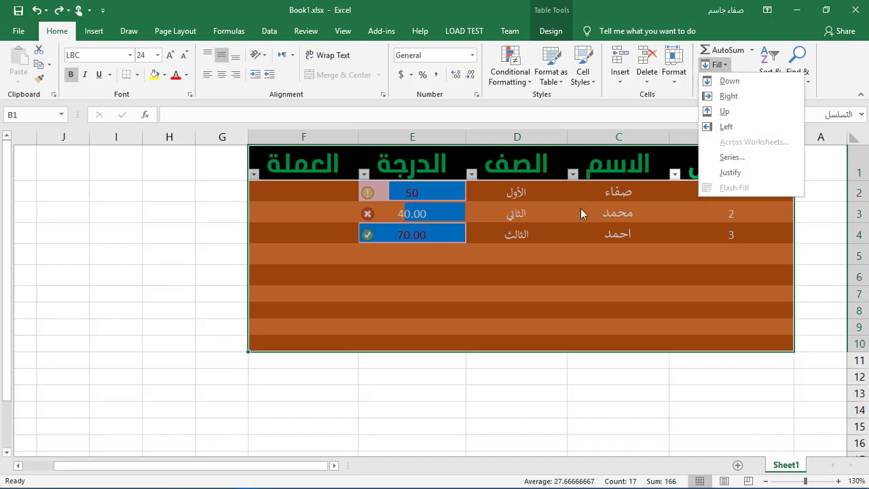
click(555, 280)
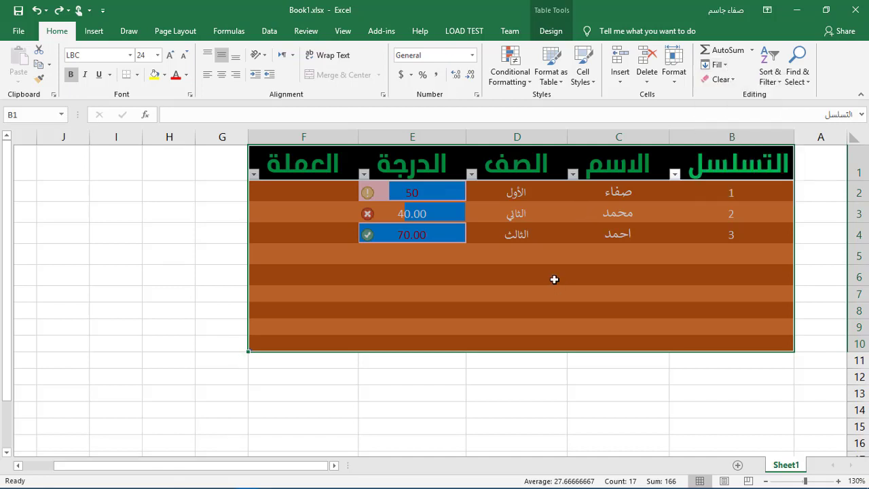
click(751, 52)
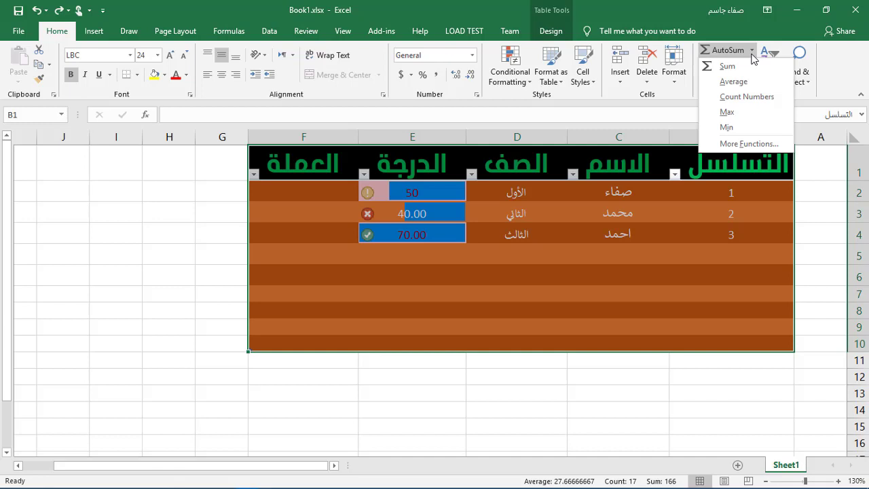
click(751, 54)
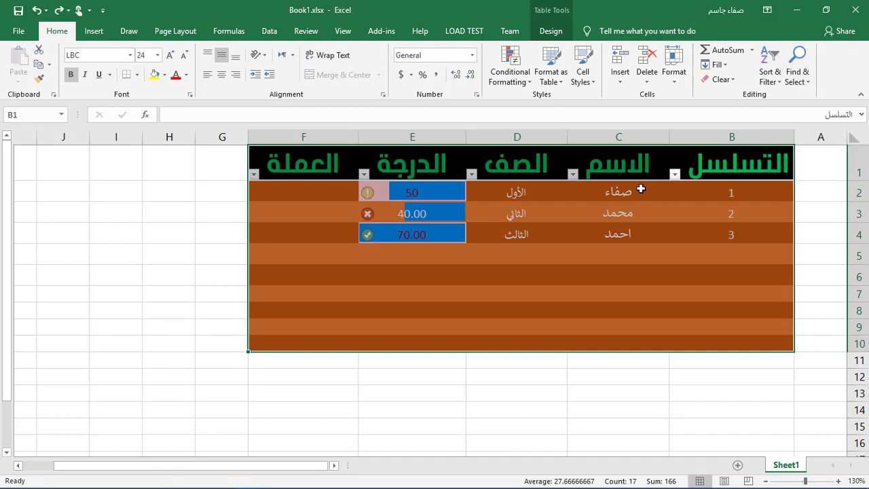
- Sort the table A to Z by the student names in C2:C4
drag(640, 188, 631, 232)
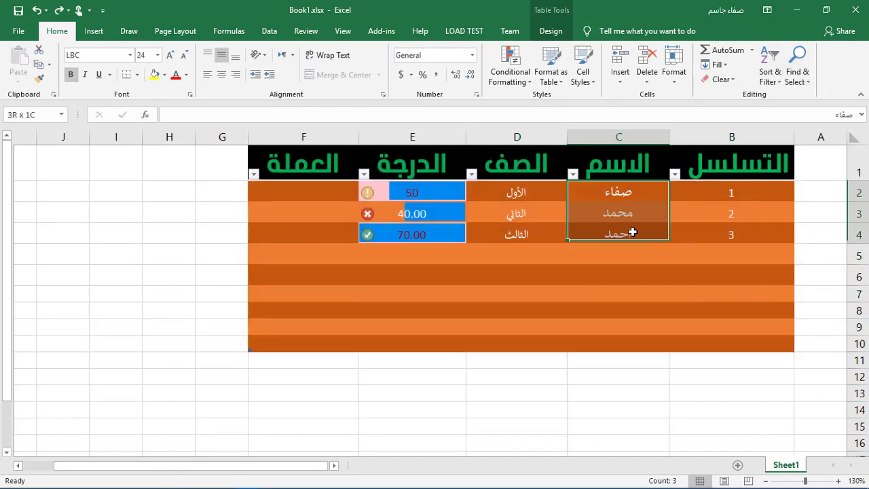
click(778, 81)
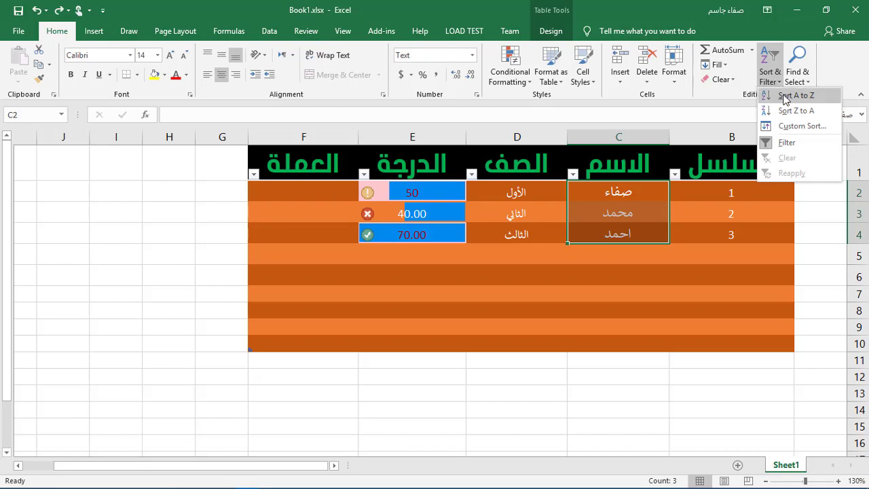
click(788, 95)
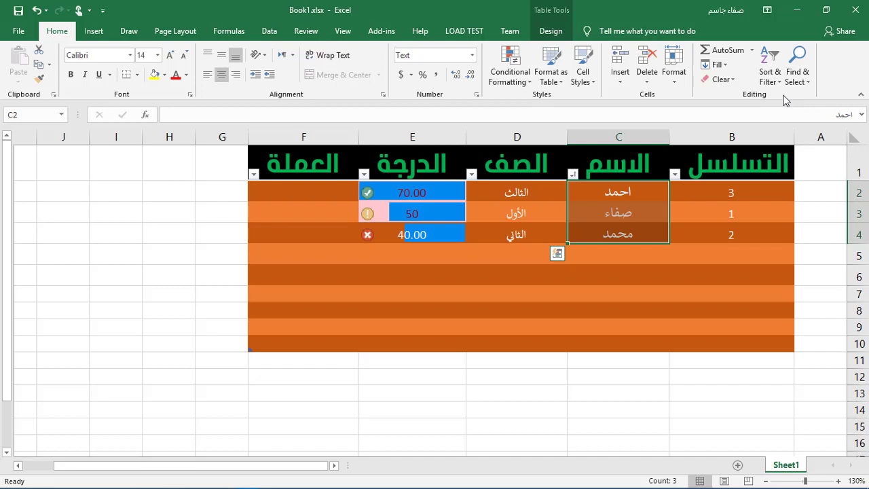
click(798, 76)
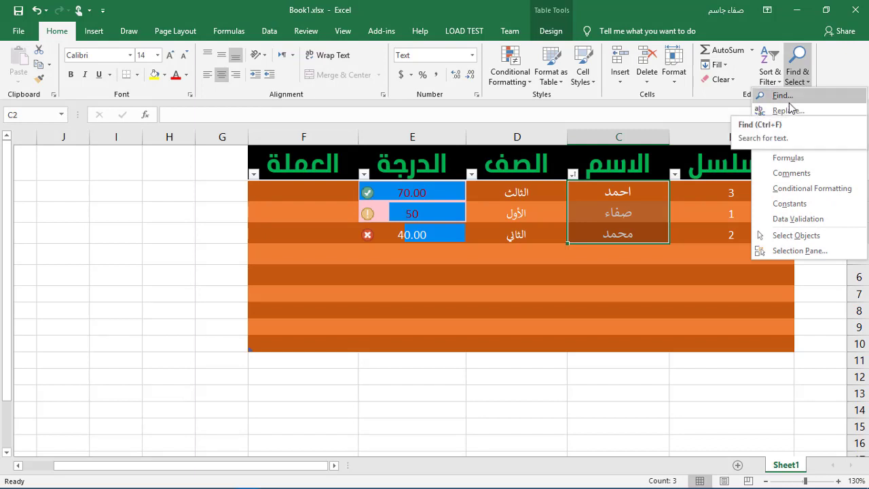
- Use Find to locate student names in the sheet, ending on the name in C3
click(789, 102)
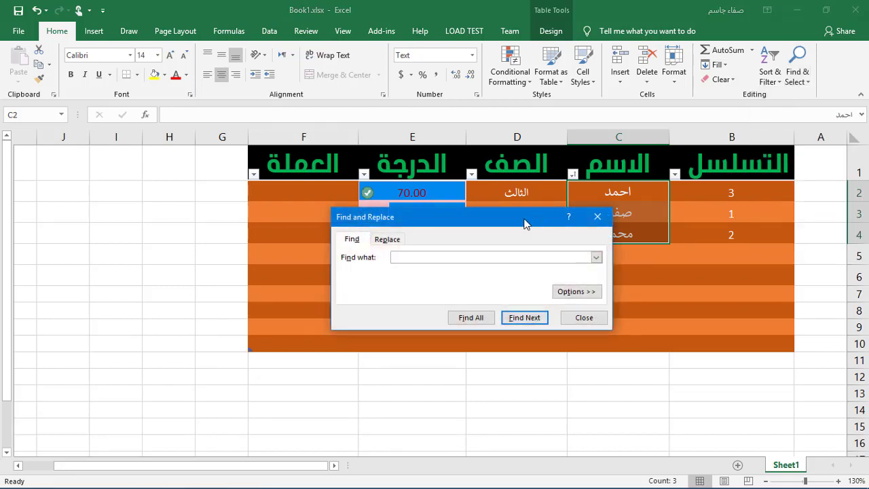
mouse_move(483, 224)
mouse_down()
mouse_move(453, 233)
mouse_move(298, 222)
mouse_up()
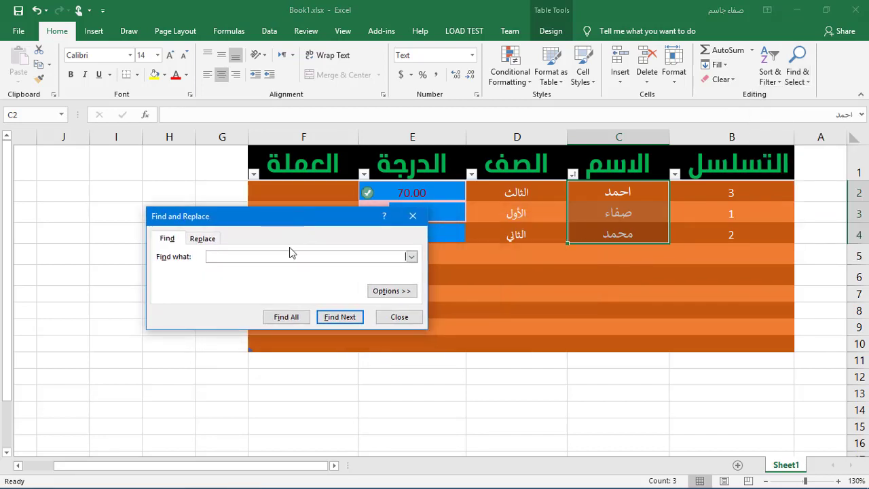
text(احمد)
drag(338, 224, 282, 210)
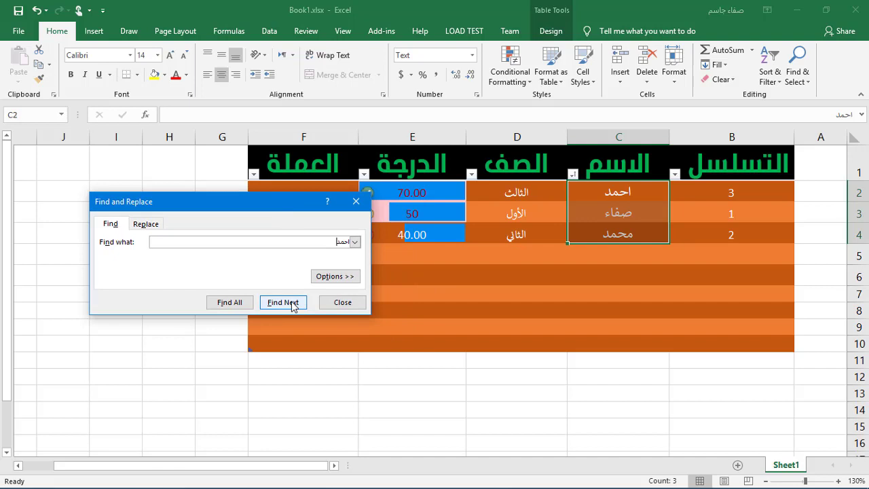
click(616, 191)
click(554, 279)
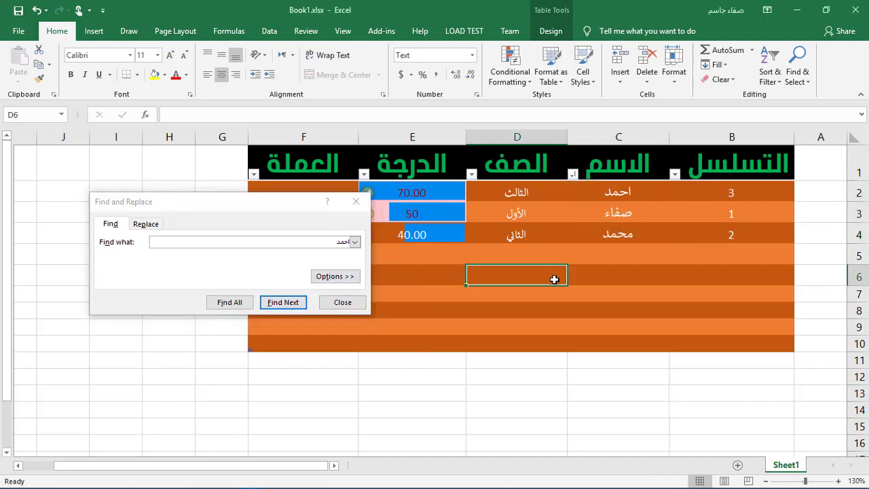
click(323, 242)
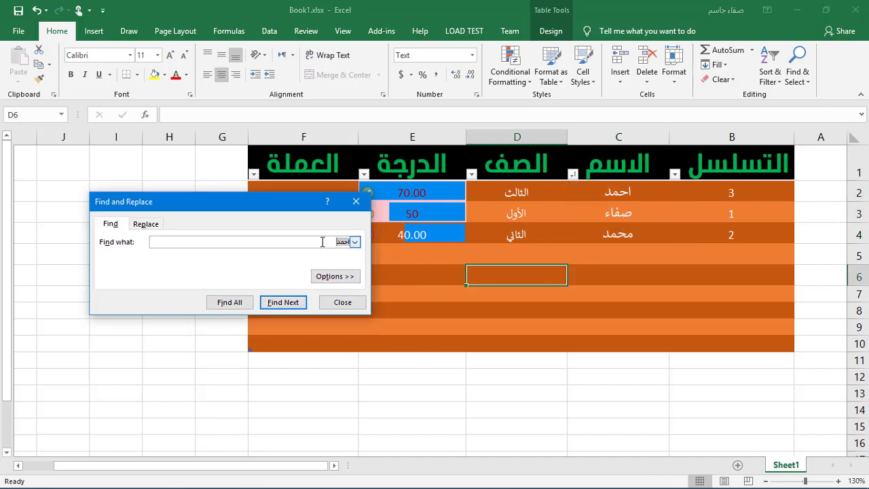
text(صفاء)
click(302, 302)
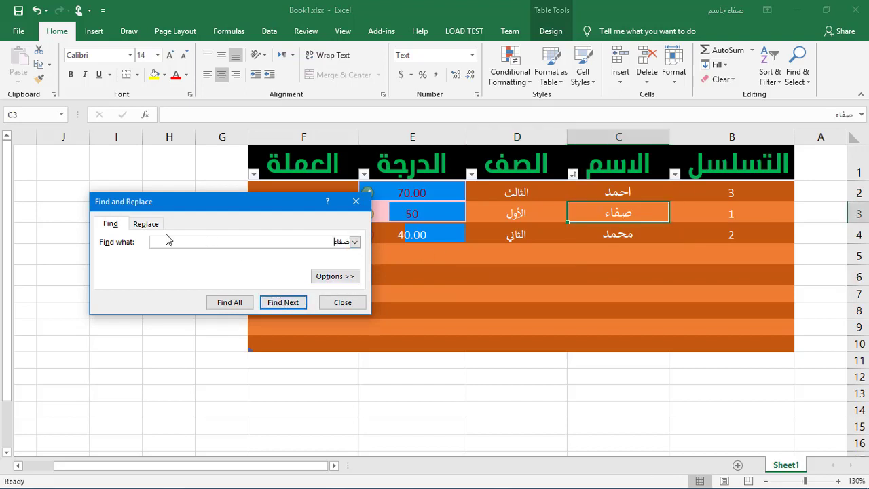
- Replace the student name in C3 with the new name and close the dialog
click(148, 224)
click(302, 256)
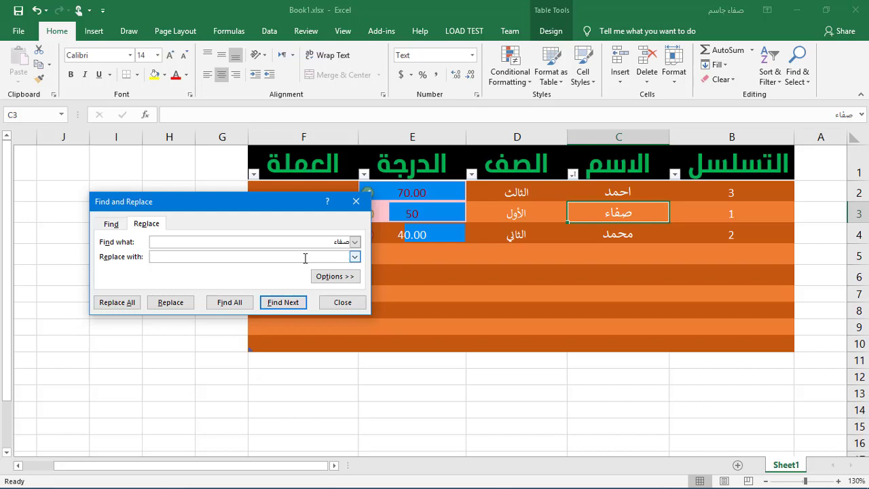
text(مصطفى)
key(BackSpace)
key(BackSpace)
text(فى)
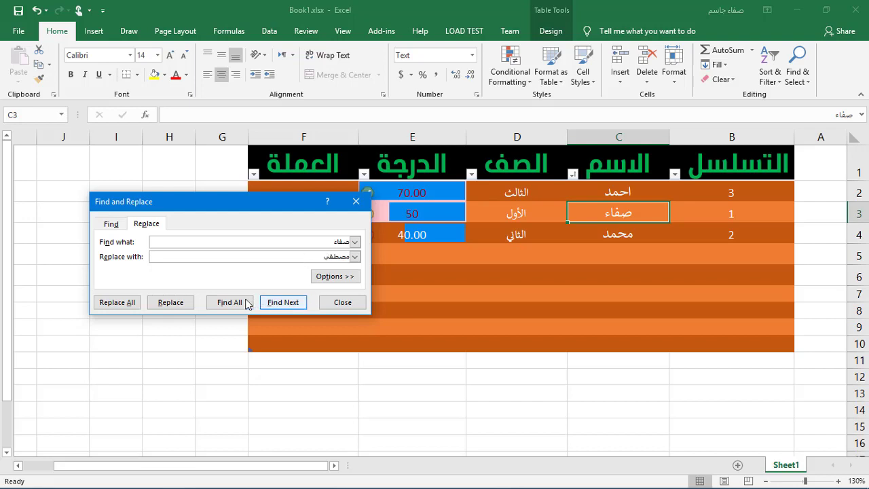
click(165, 304)
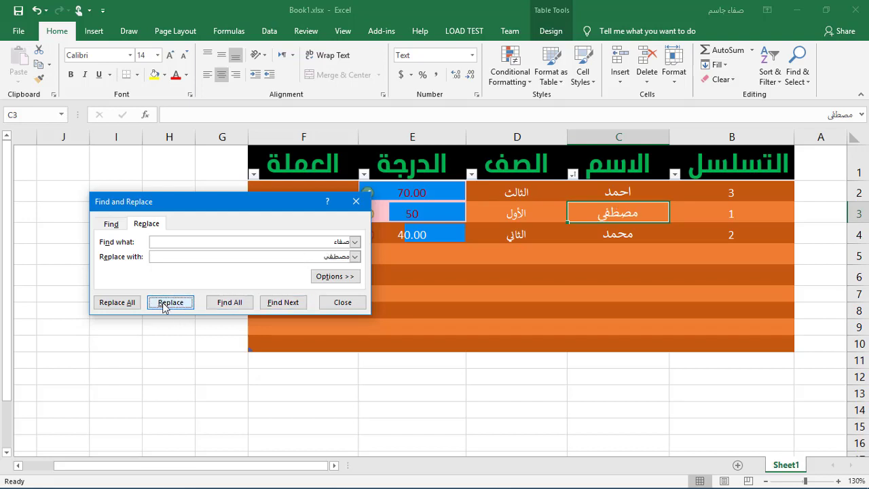
click(363, 305)
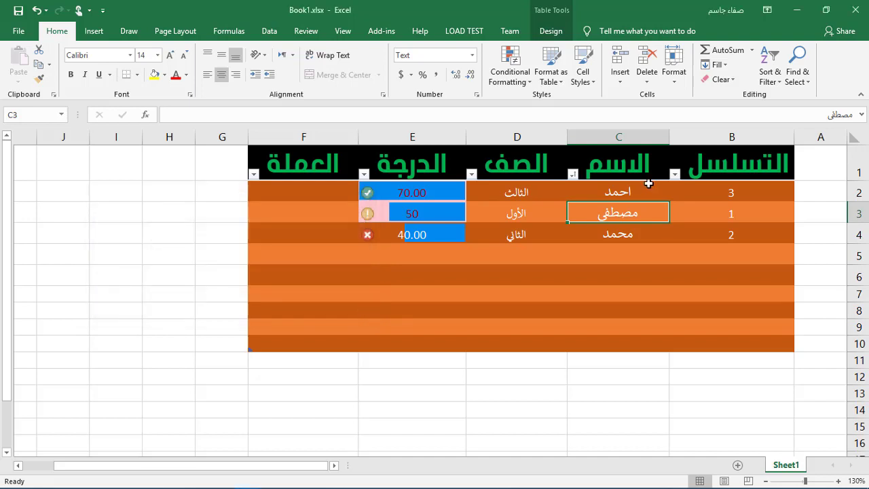
- Change the F1 heading from العملة to النتيجة
click(298, 258)
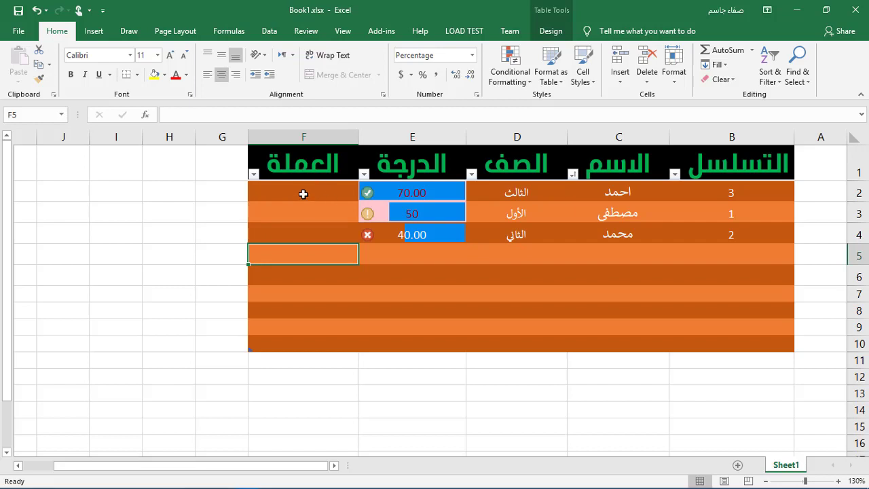
click(303, 194)
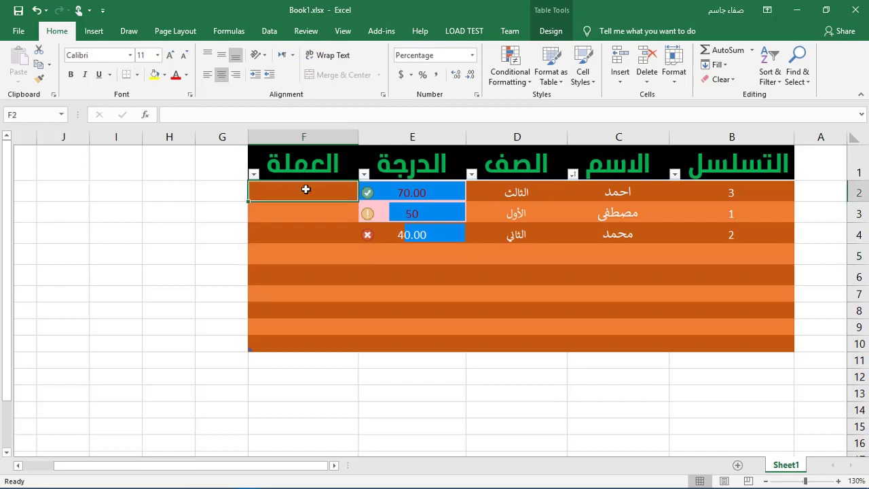
click(309, 169)
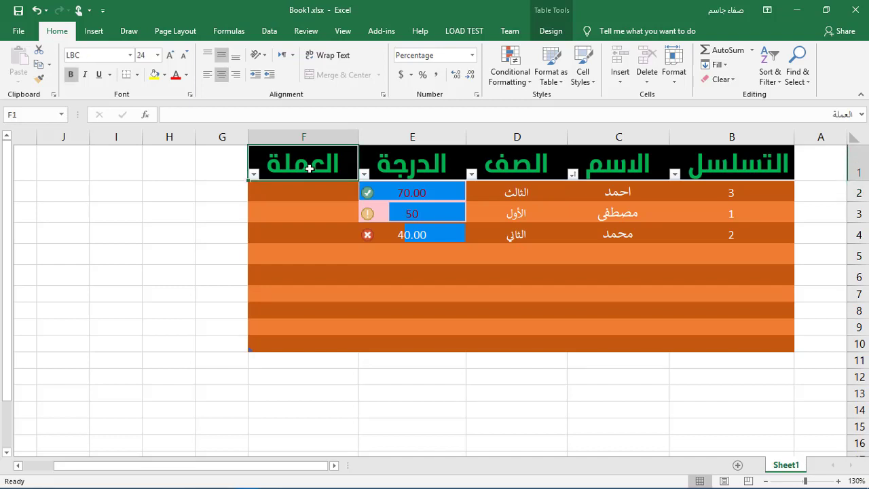
text(ال)
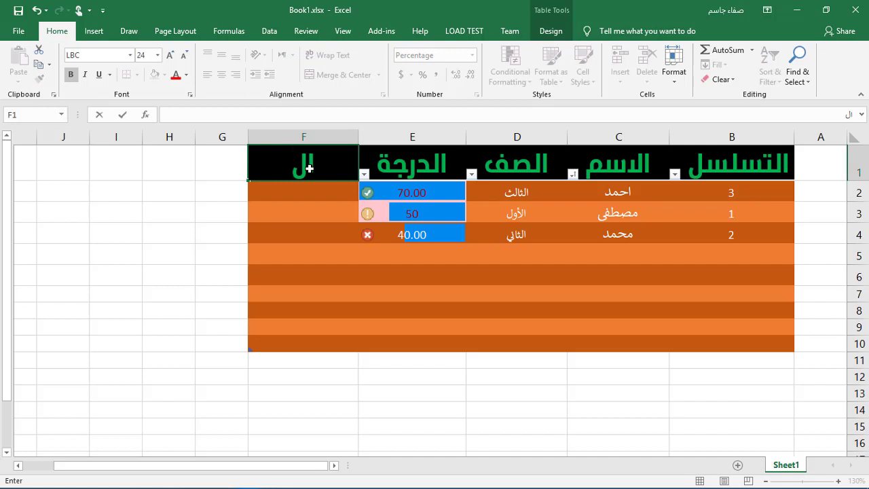
text(نتيجة)
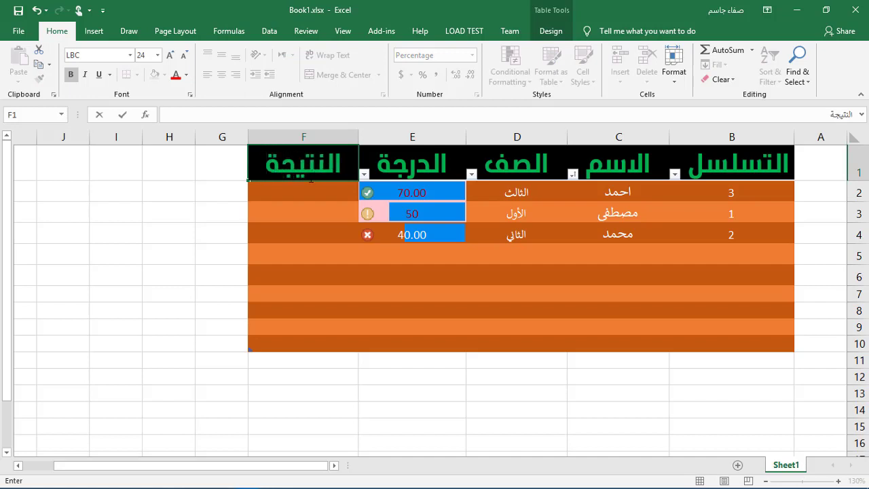
click(299, 193)
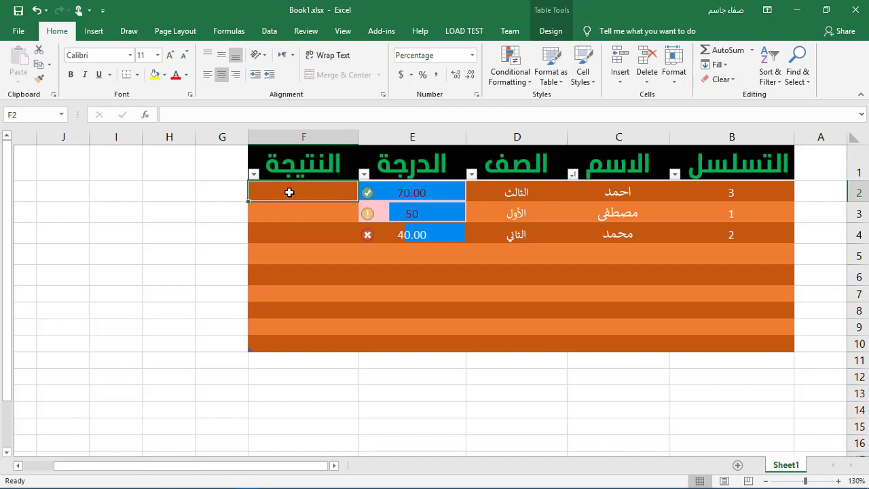
- Start a formula in F2 through the Insert Function dialog
click(195, 115)
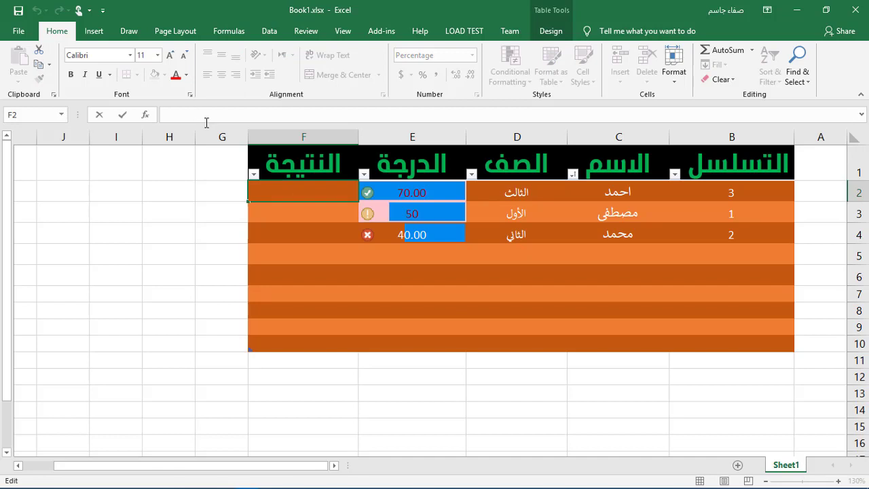
text(=)
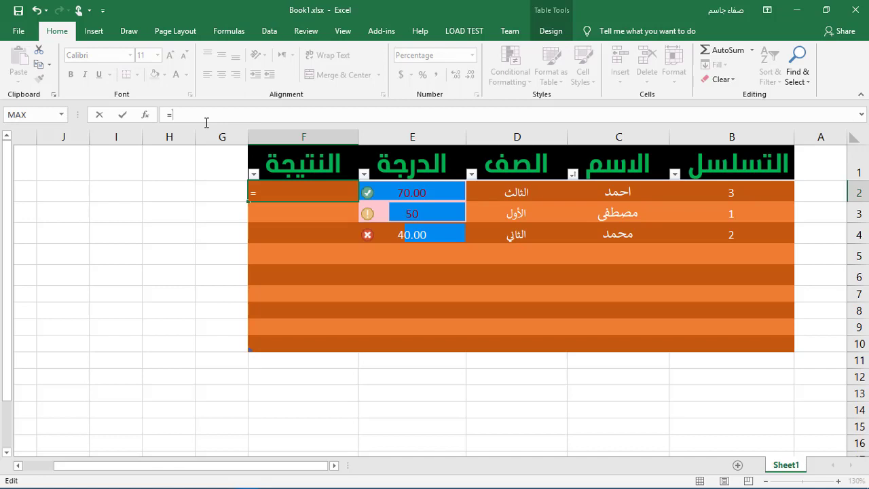
key(BackSpace)
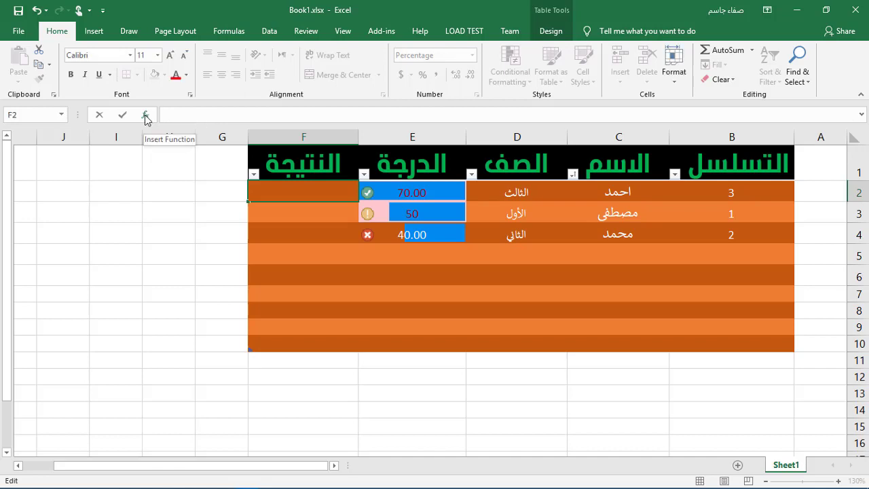
click(146, 116)
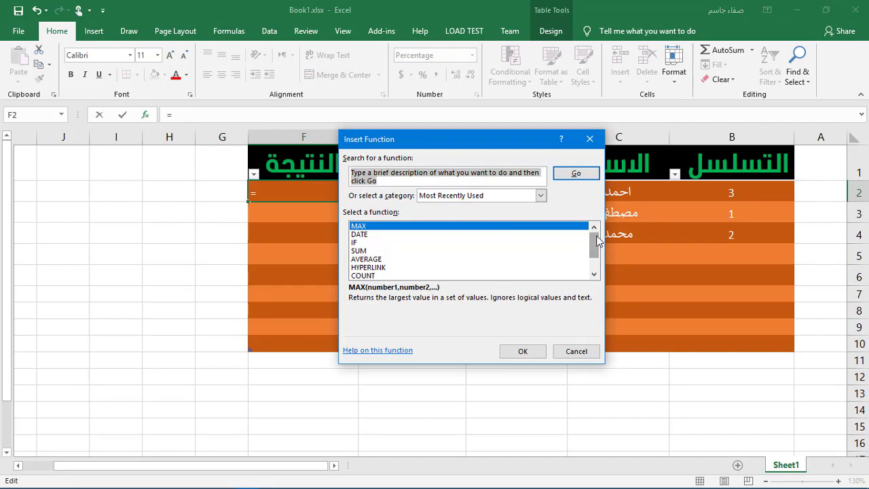
drag(596, 241, 596, 262)
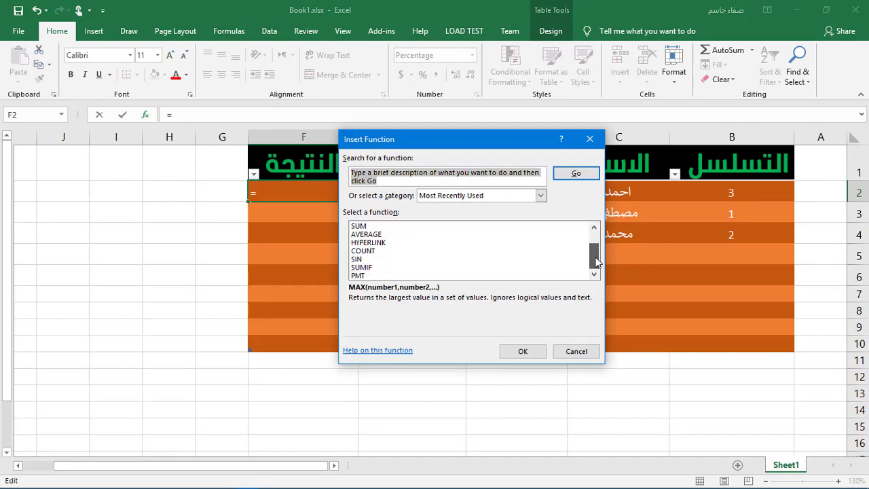
drag(596, 261, 596, 239)
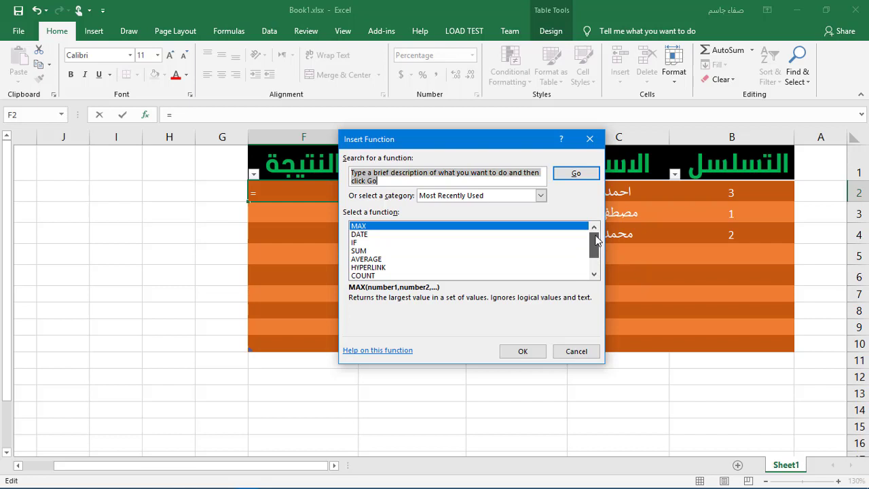
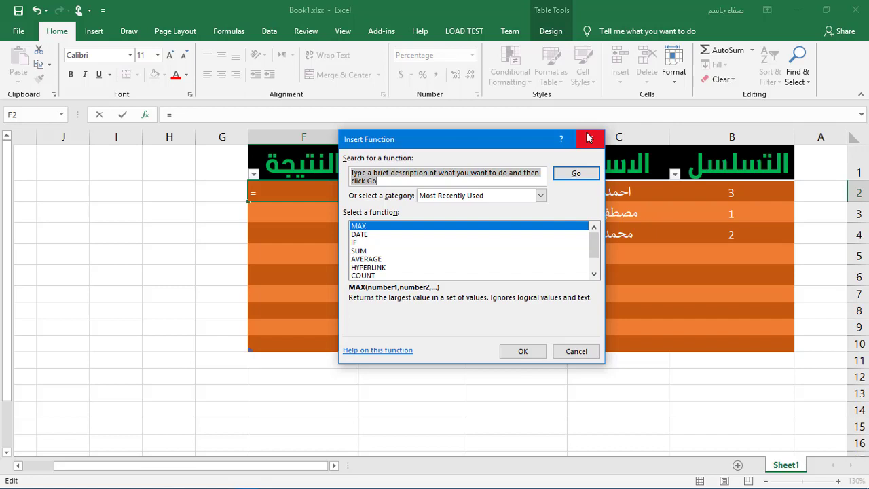
- Cancel the unfinished function in F2, select the grade table, and bring up the Shapes gallery
click(588, 138)
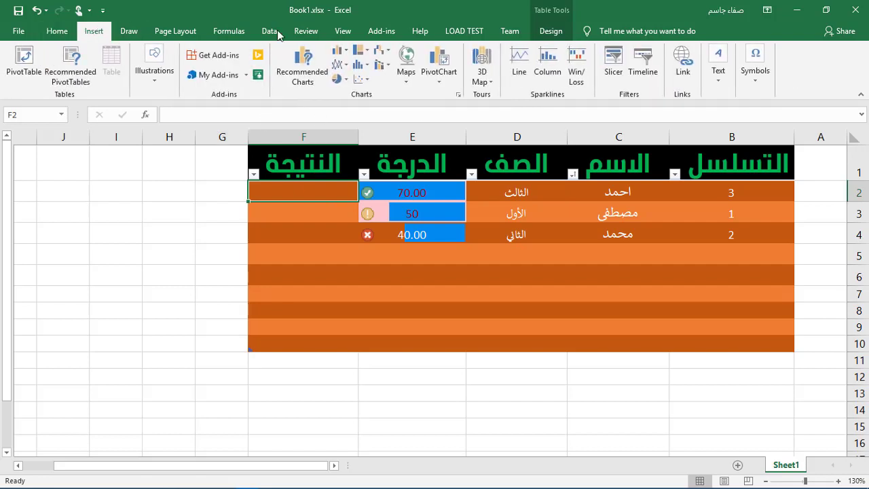
drag(765, 184, 596, 290)
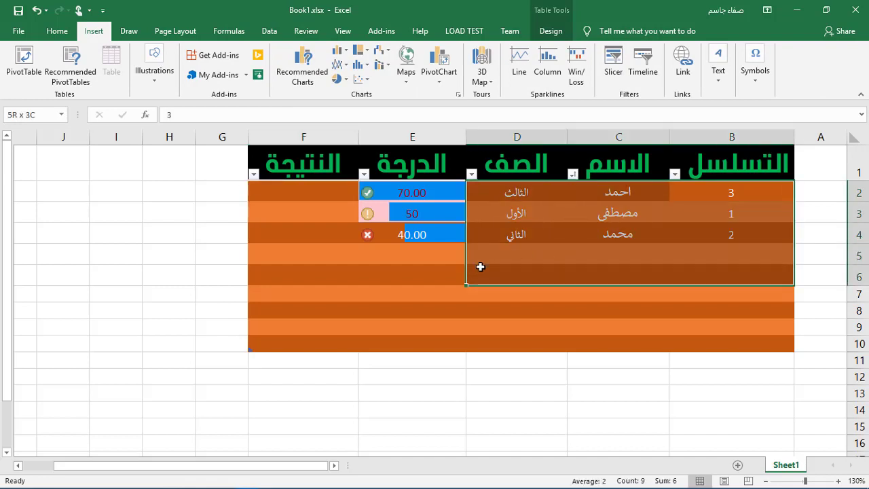
click(596, 290)
drag(785, 155, 472, 257)
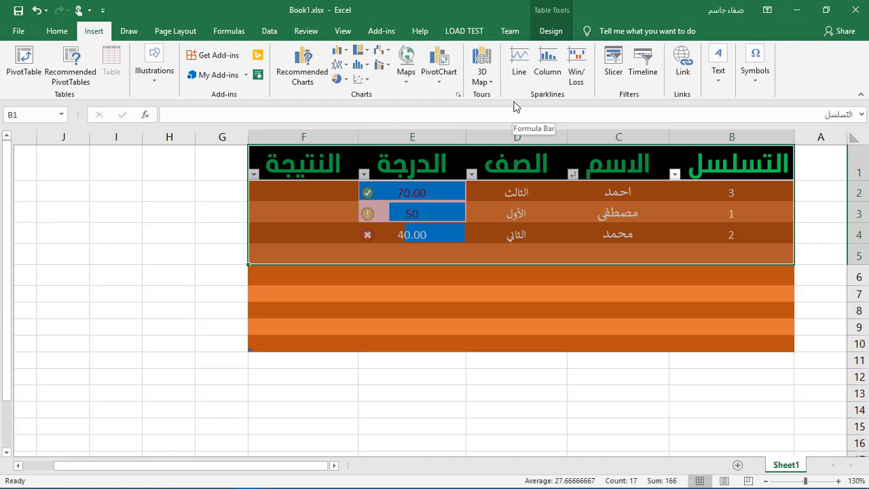
click(166, 81)
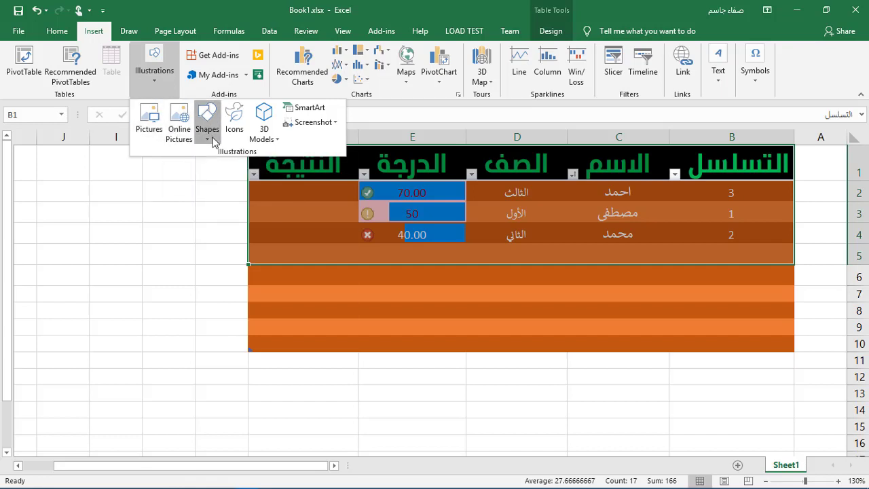
click(209, 136)
- Draw a rectangle beside the table near columns I–J, then select table data B2:F5
click(239, 165)
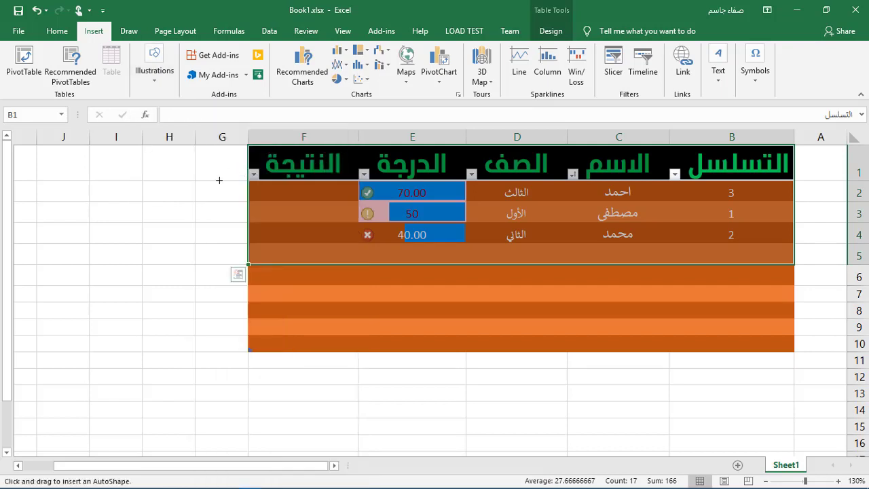
drag(66, 172, 171, 253)
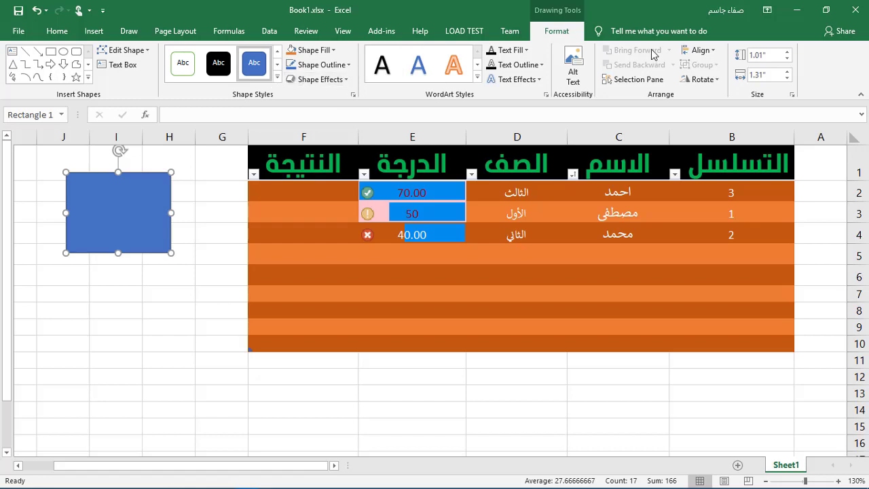
click(94, 34)
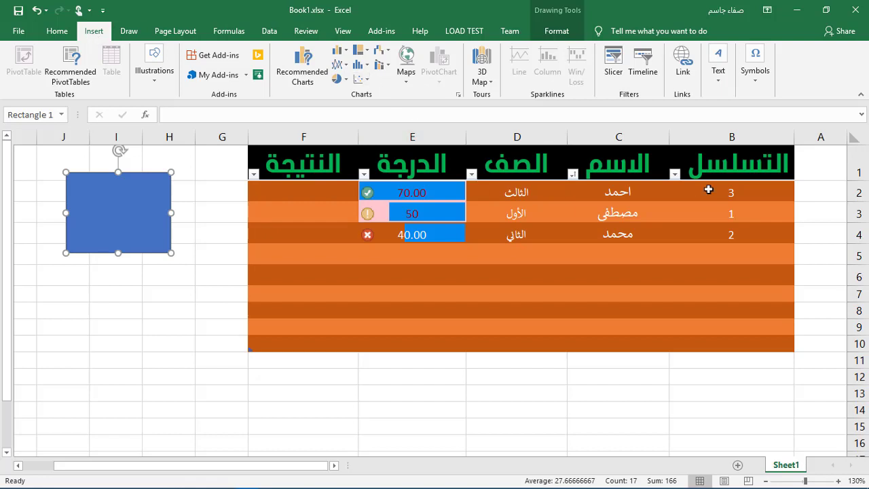
click(748, 190)
drag(748, 191, 320, 262)
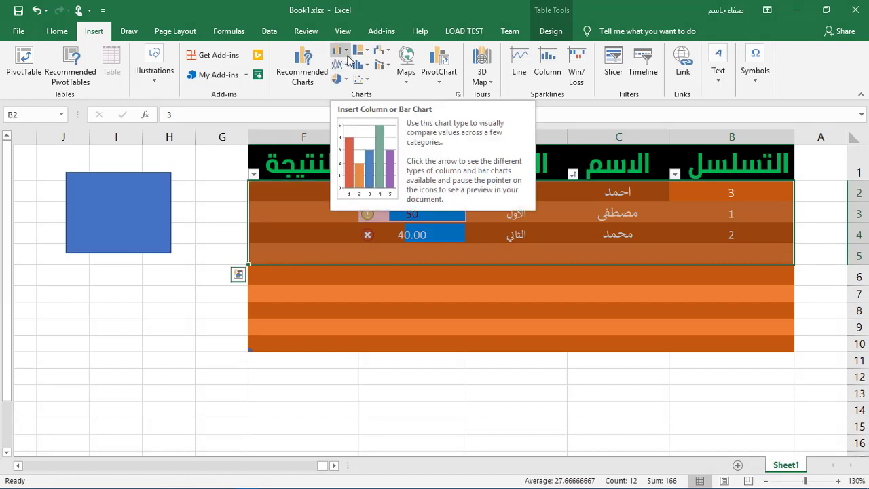
click(302, 68)
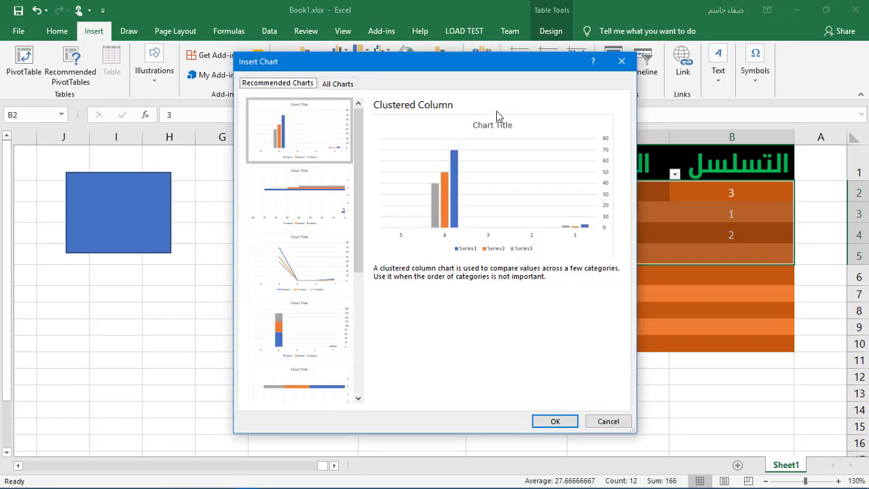
click(310, 211)
click(303, 256)
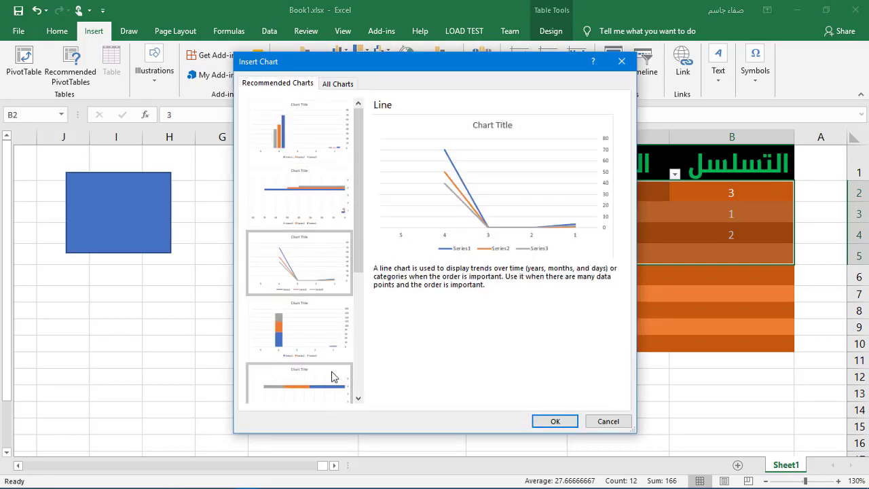
click(323, 222)
click(315, 157)
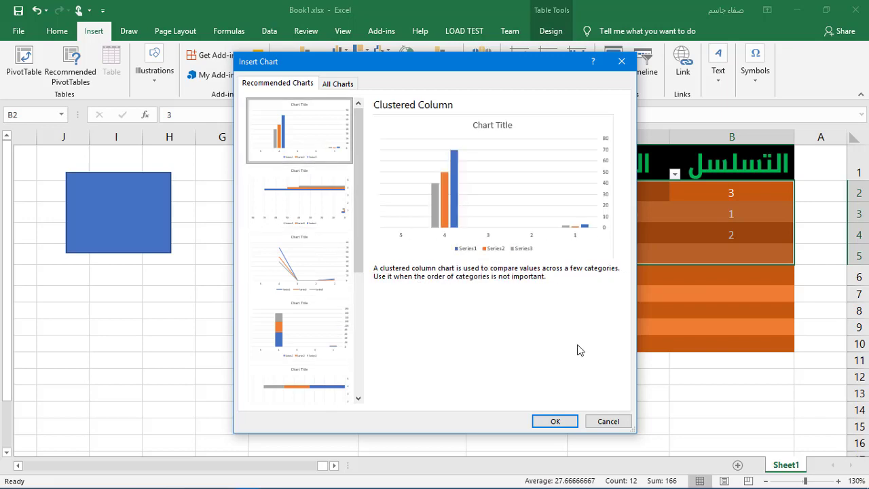
click(563, 422)
click(515, 350)
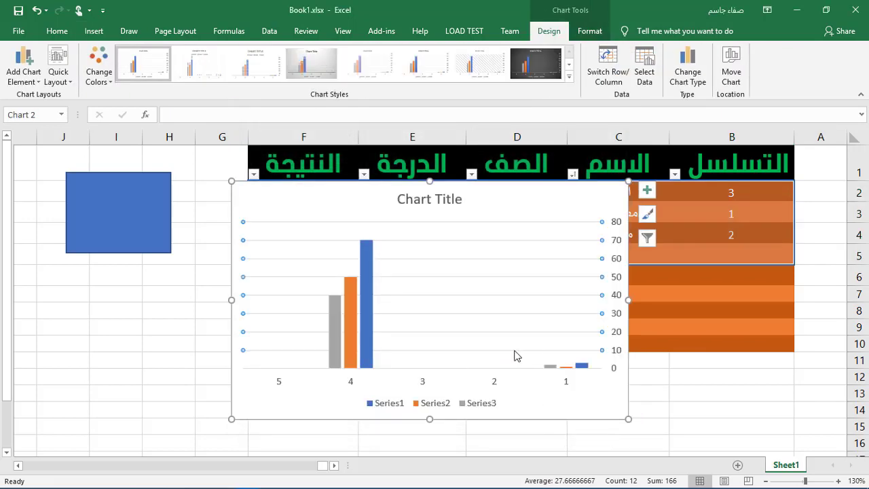
click(358, 195)
right_click(358, 195)
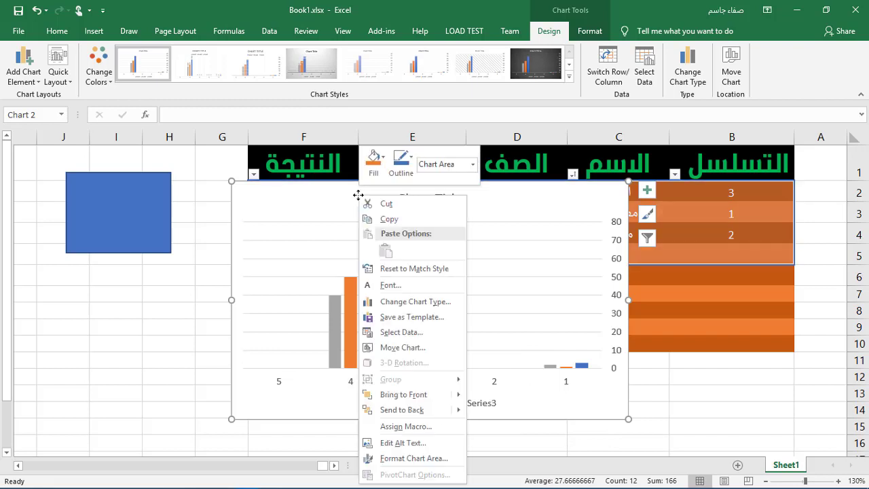
click(254, 250)
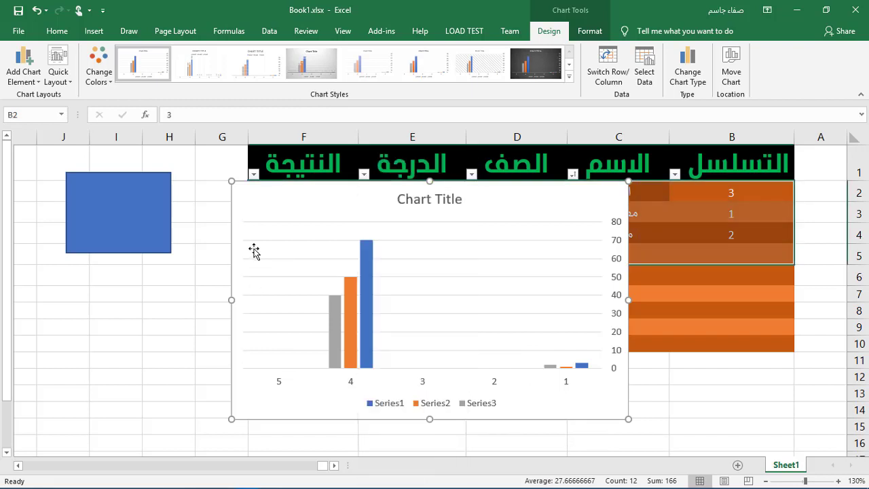
key(Delete)
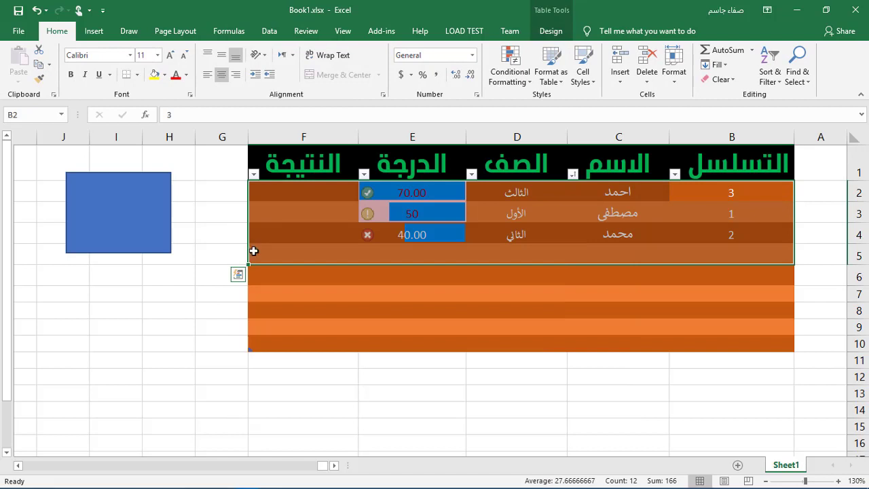
- Select the grade table and insert a PivotTable from Table1 on a new worksheet, Sheet2
click(91, 31)
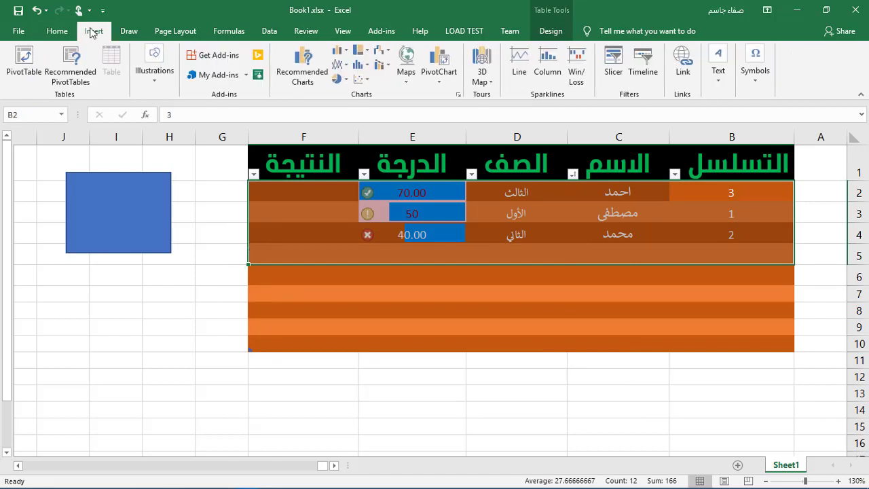
click(24, 76)
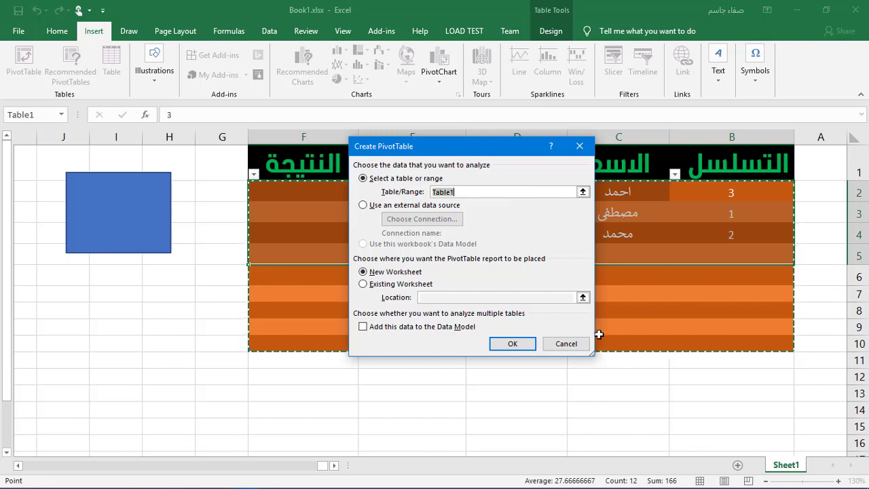
click(566, 343)
mouse_move(774, 159)
mouse_down()
mouse_move(554, 245)
mouse_move(634, 308)
mouse_up()
click(732, 183)
click(763, 161)
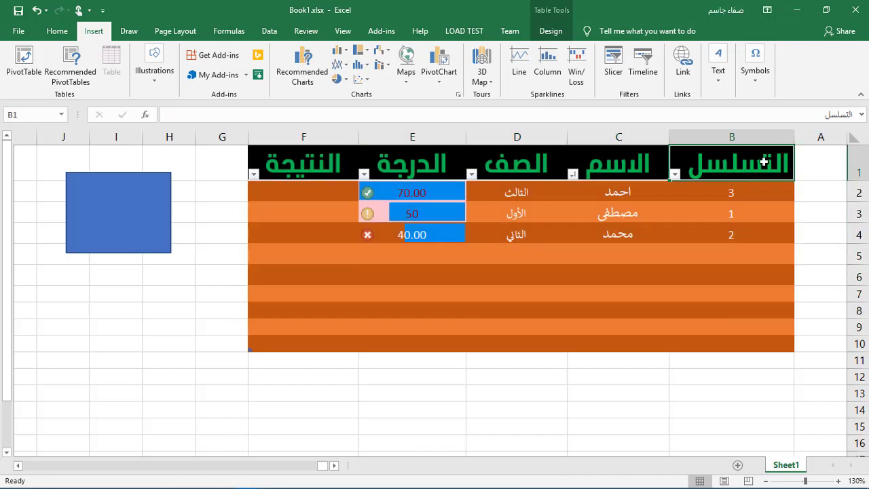
drag(764, 161, 440, 234)
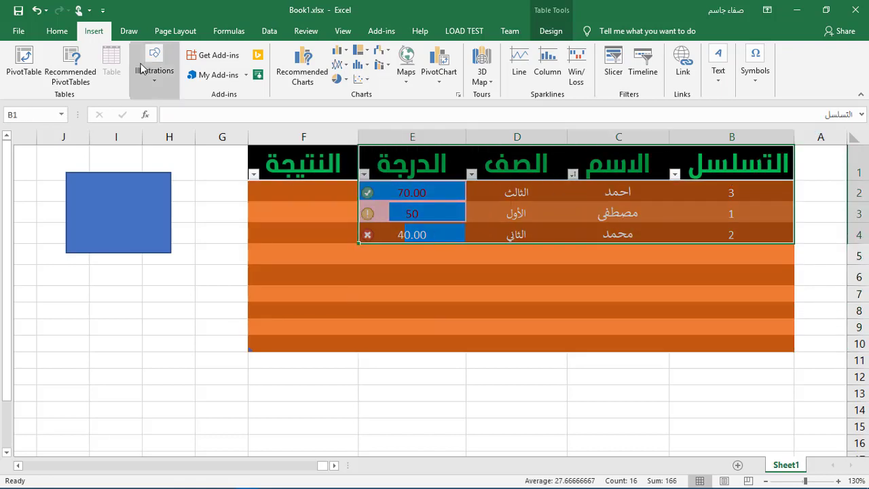
click(33, 62)
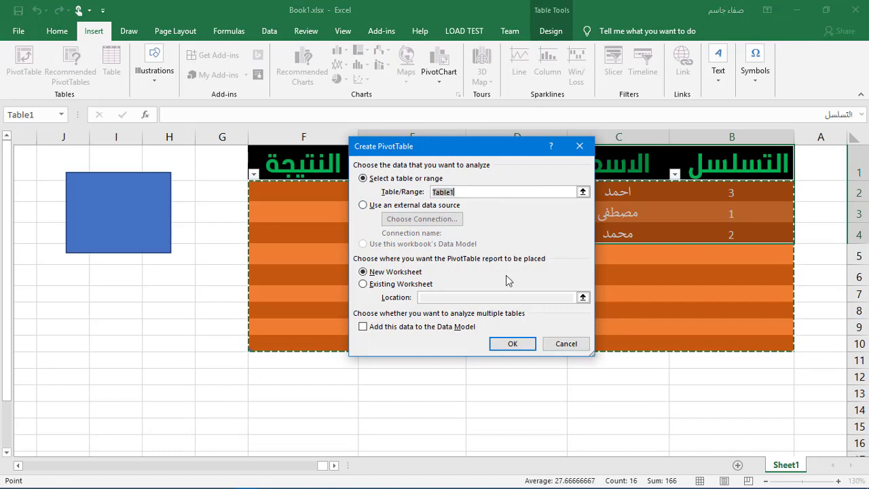
click(513, 344)
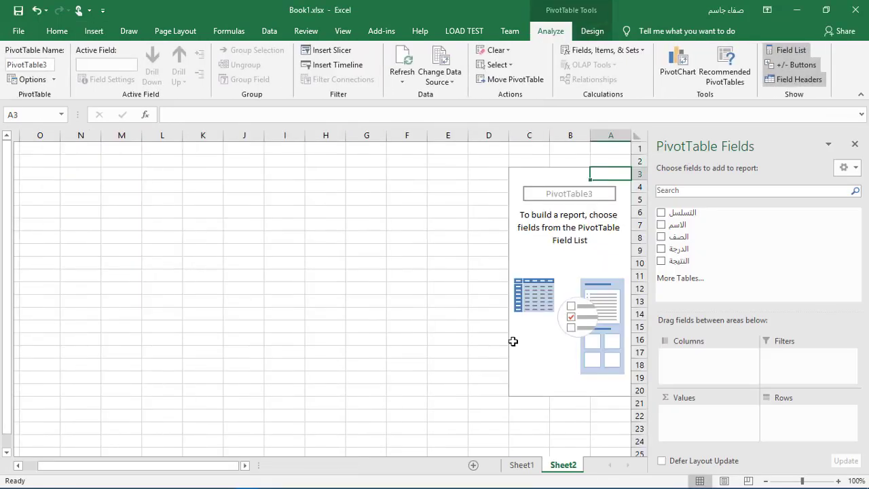
- Add all five fields (التسلسل, الاسم, الصف, الدرجة, النتيجة) to the PivotTable
click(660, 212)
click(661, 224)
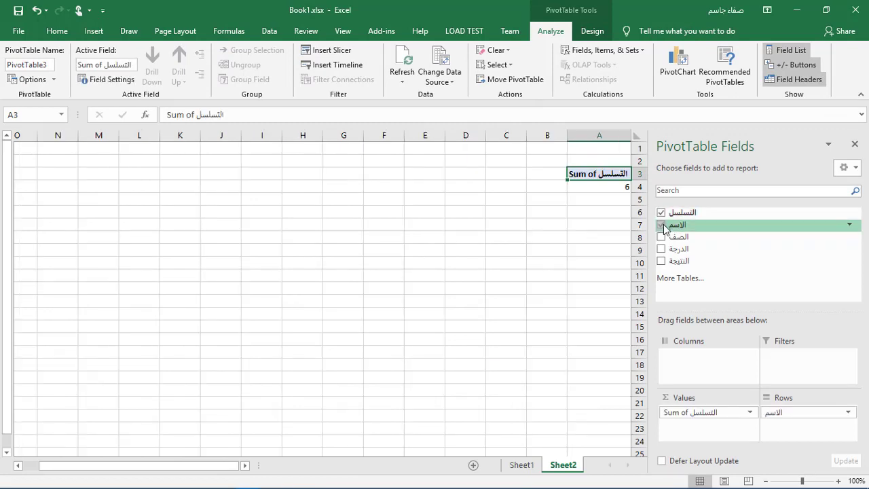
click(661, 237)
click(661, 249)
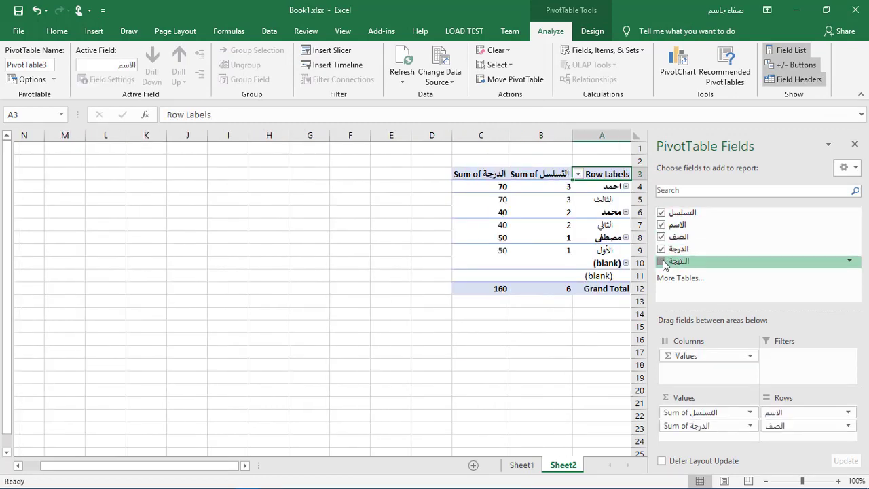
click(662, 262)
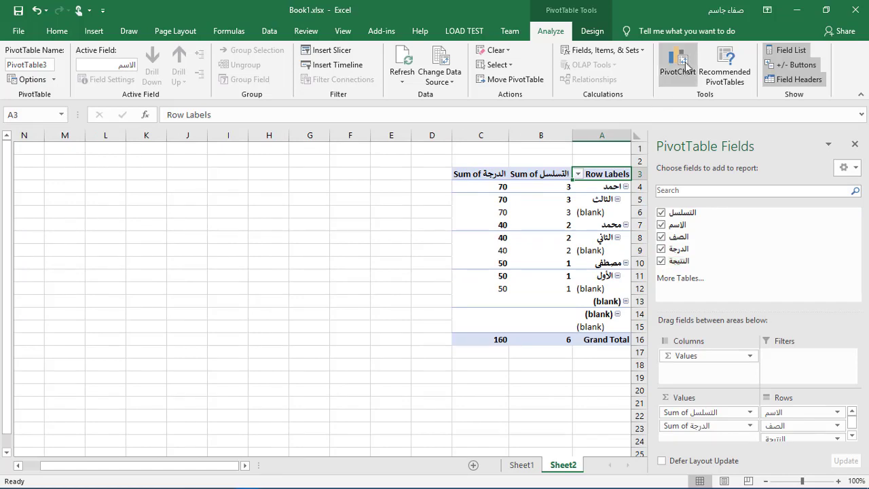
- Insert a clustered column PivotChart, keep its plot area in place, and return to Sheet1
click(686, 66)
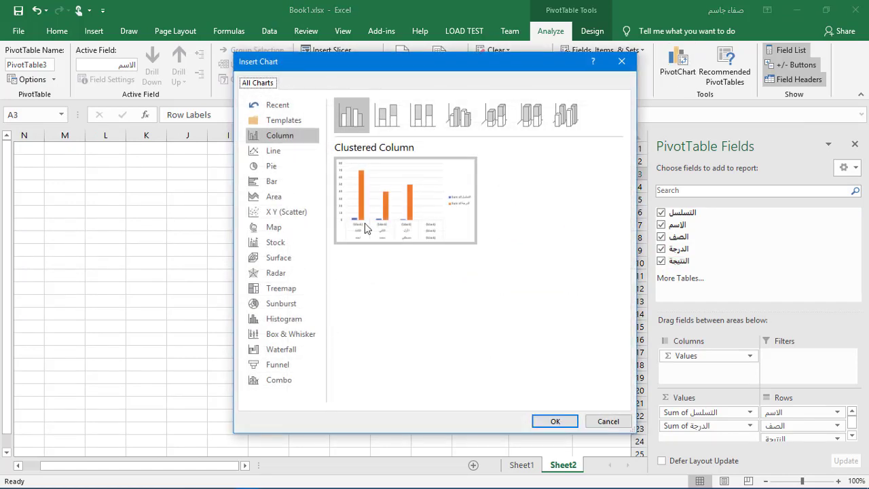
click(554, 420)
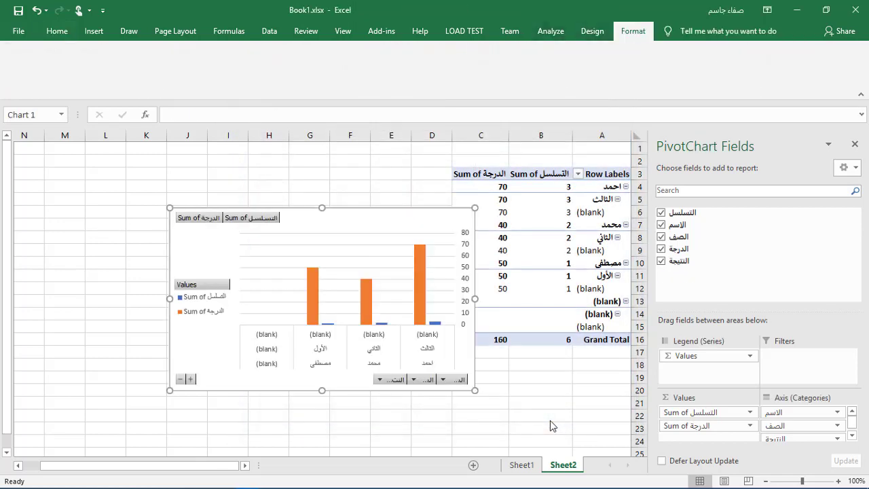
drag(381, 239, 346, 198)
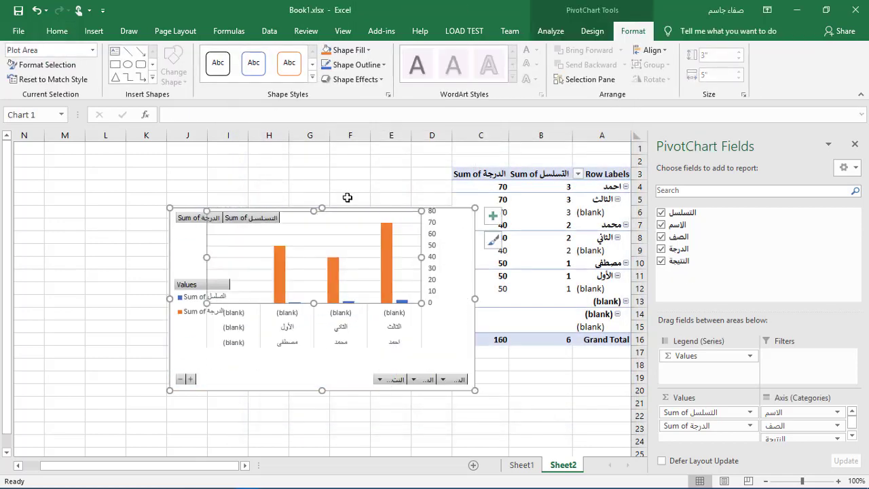
key(ctrl+z)
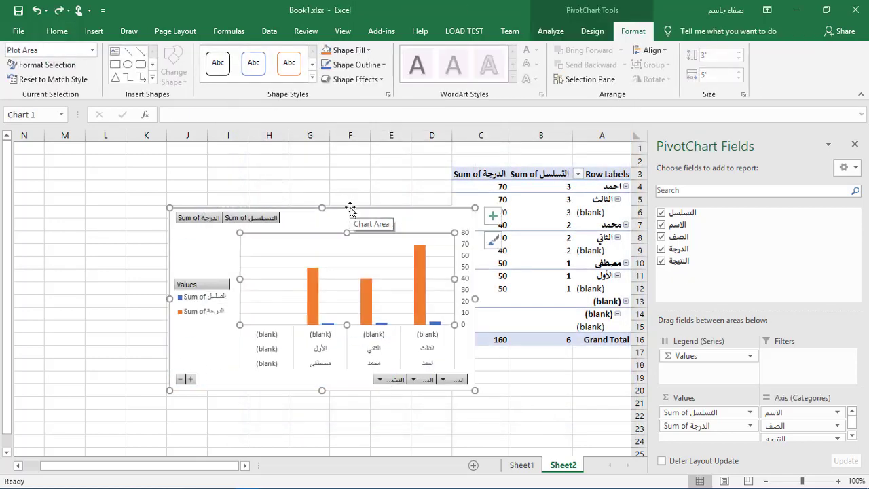
click(345, 211)
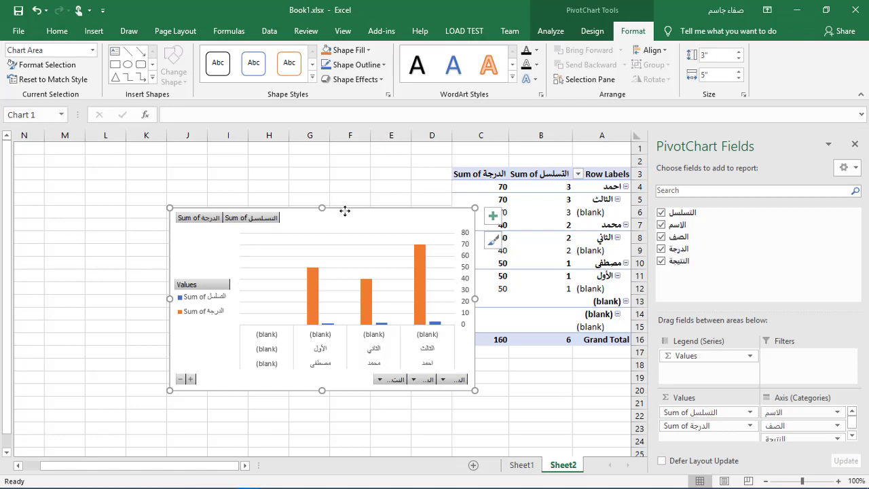
click(522, 465)
- Select the pivot chart, close its field list, zoom out to 90%, and move it up beside the table
click(195, 369)
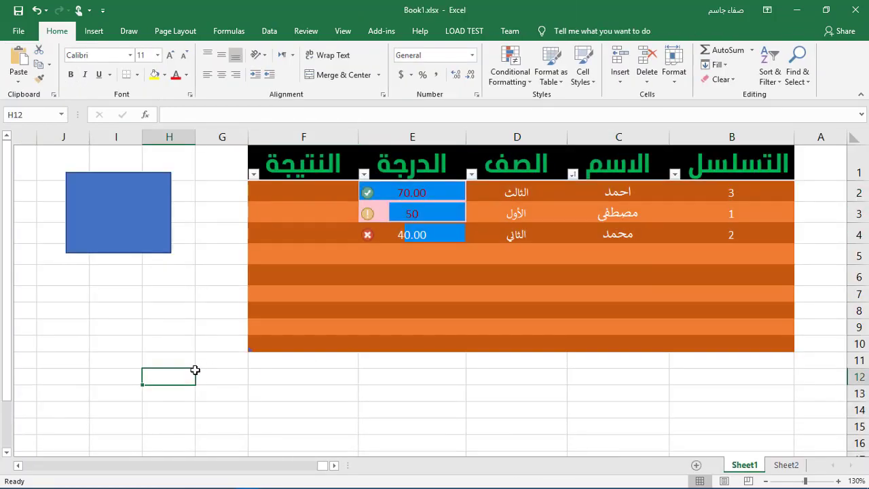
click(195, 369)
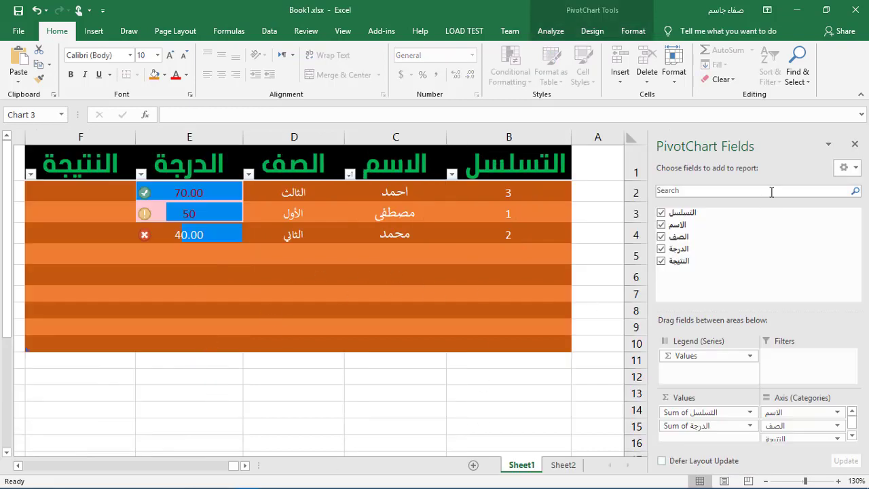
click(854, 145)
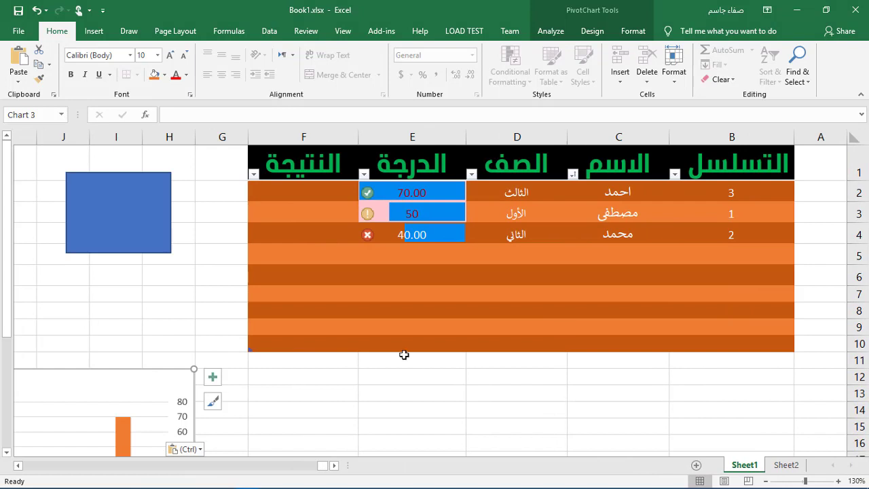
click(765, 481)
click(765, 481)
click(765, 480)
click(765, 481)
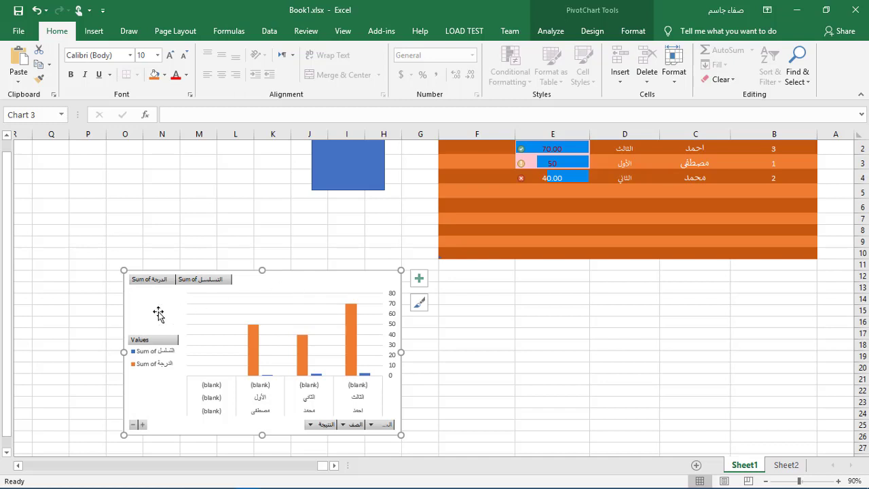
mouse_move(154, 301)
mouse_down()
mouse_move(162, 270)
mouse_move(150, 230)
mouse_up()
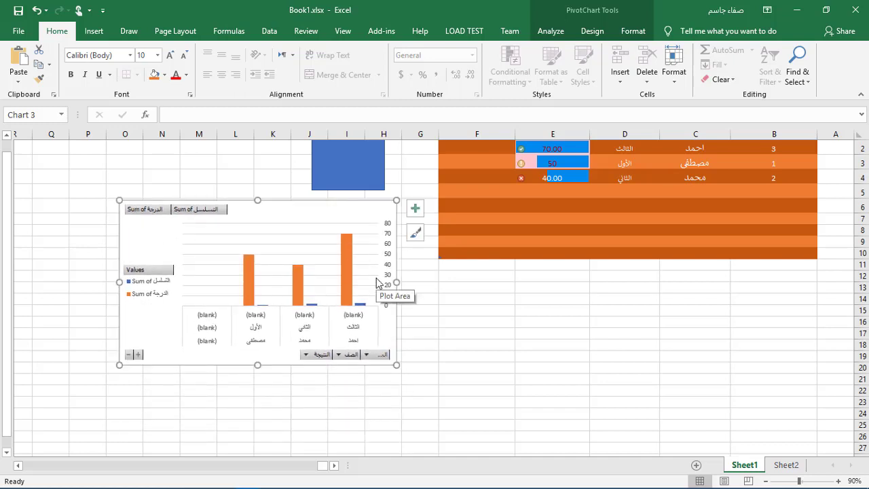
click(93, 30)
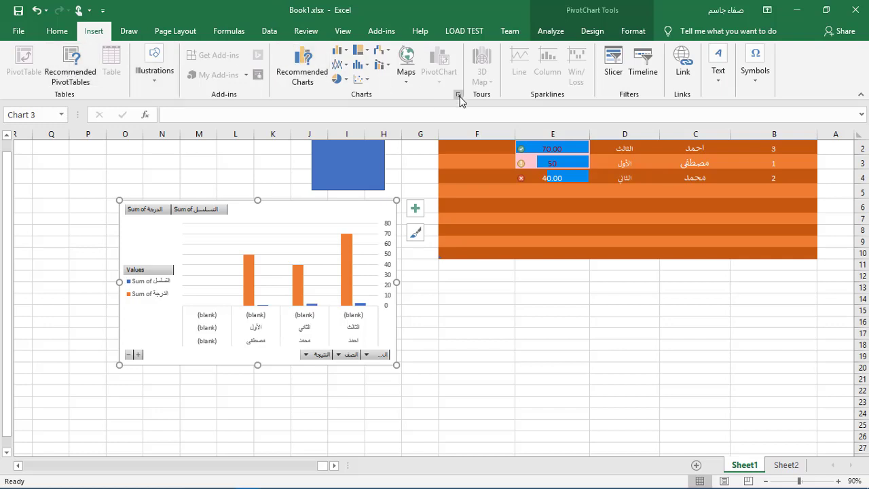
- Use Ink to Shape to turn a freehand loop below the table into a circle, then start Ink to Math
click(129, 31)
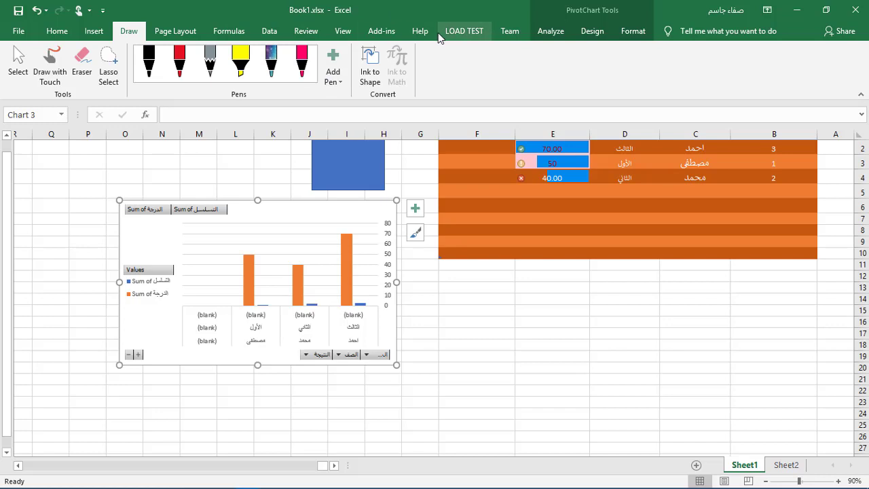
click(377, 80)
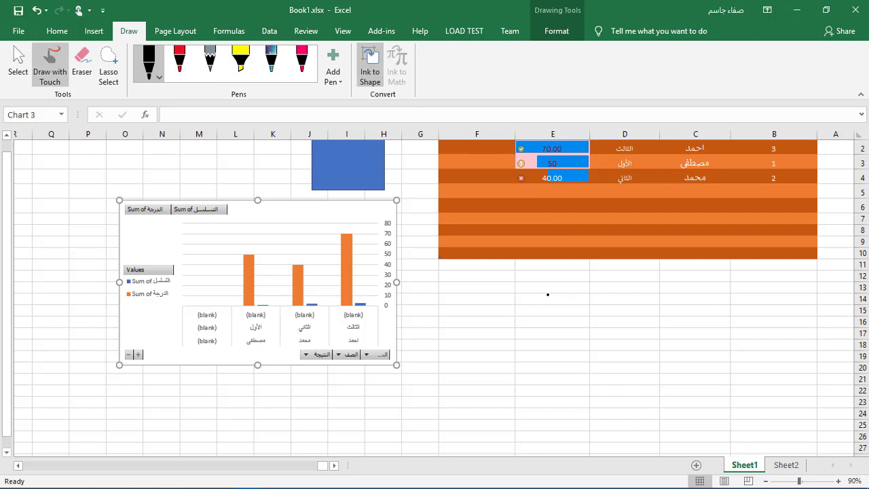
drag(566, 299, 576, 314)
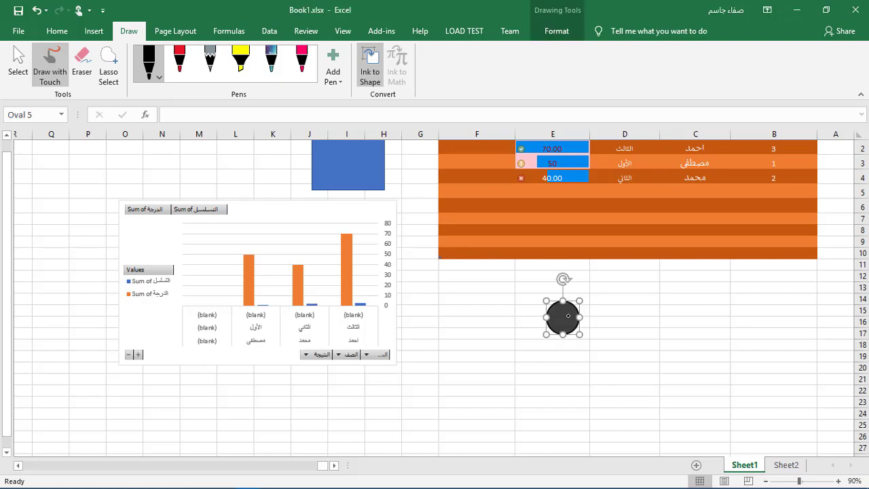
click(369, 75)
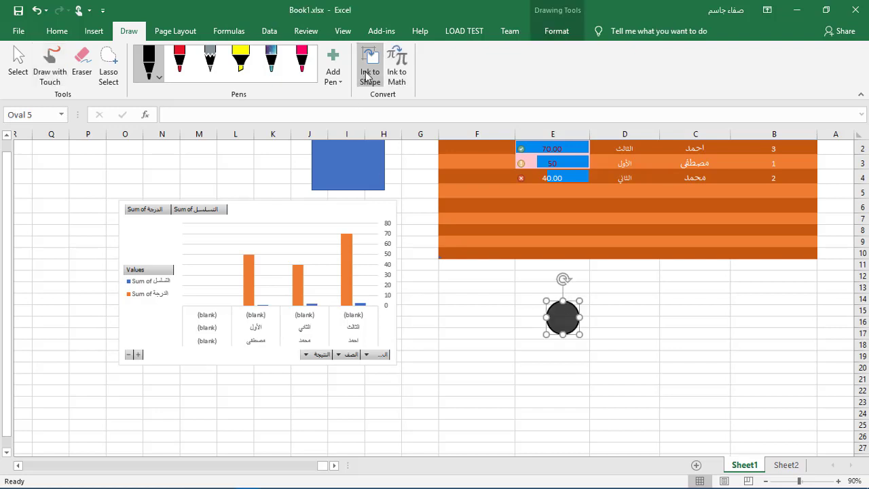
click(393, 74)
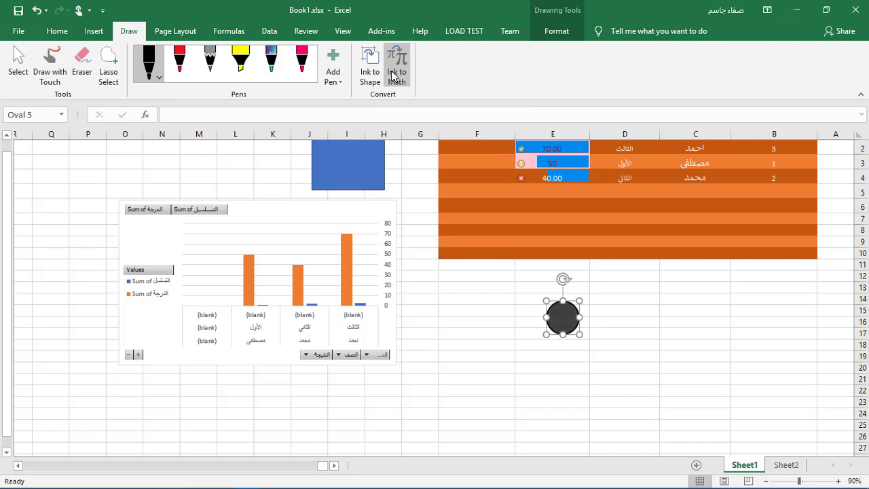
- Handwrite the equation x²+4=5 and insert it into the circle
drag(353, 256, 333, 318)
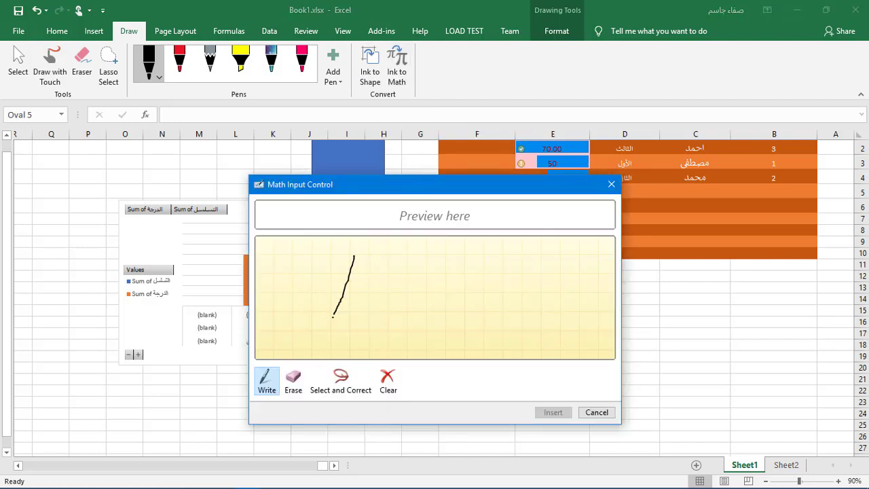
drag(333, 257, 364, 320)
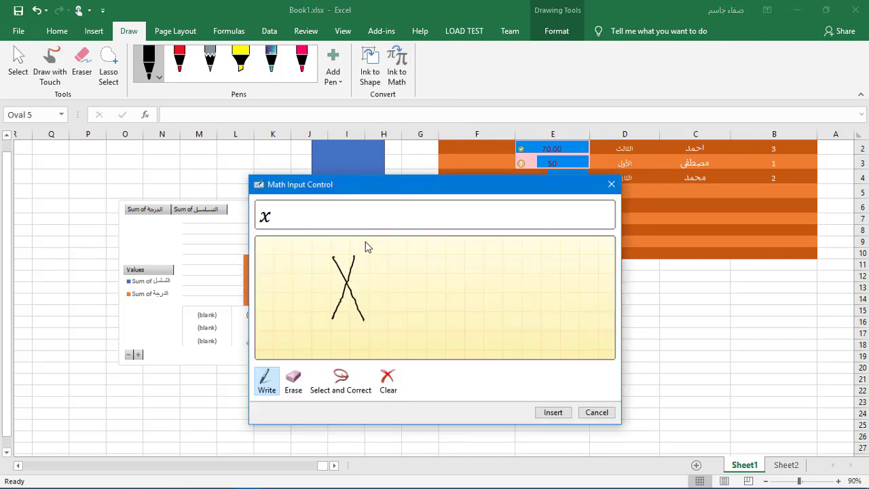
drag(365, 241, 379, 251)
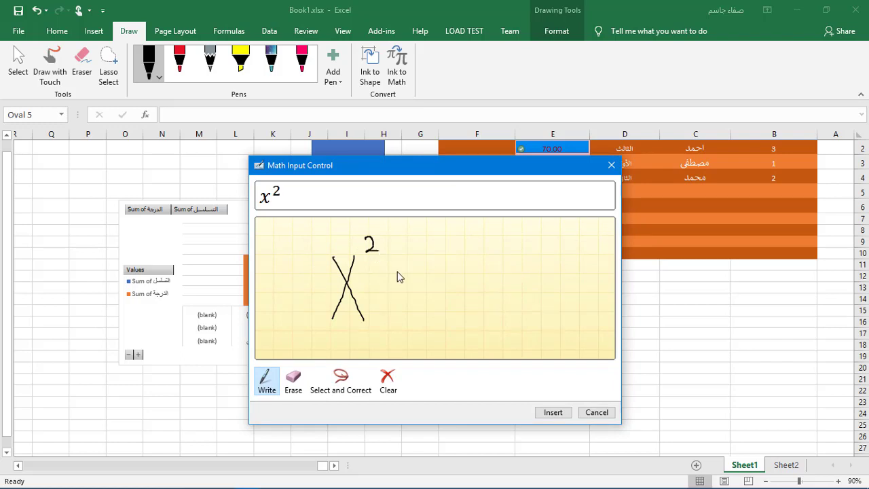
mouse_move(419, 288)
mouse_down()
mouse_move(372, 295)
mouse_move(400, 312)
mouse_up()
mouse_move(437, 267)
mouse_down()
mouse_move(437, 306)
mouse_move(466, 292)
mouse_move(459, 332)
mouse_up()
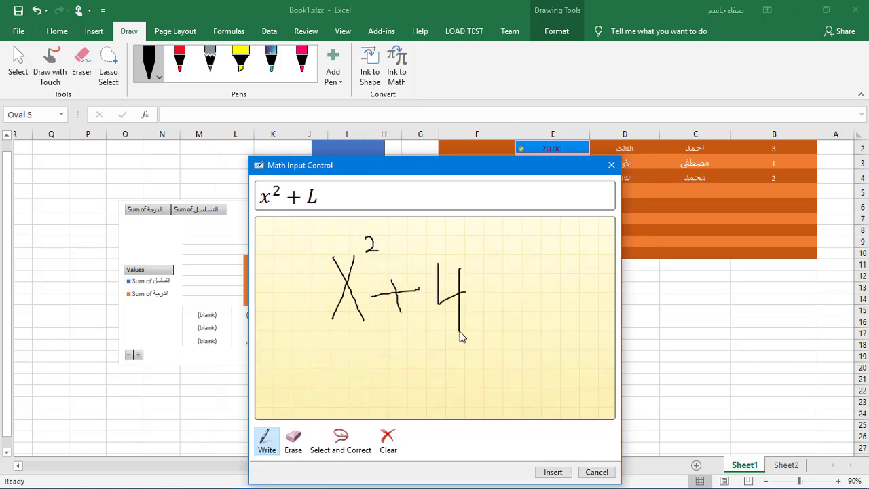
drag(524, 293, 473, 299)
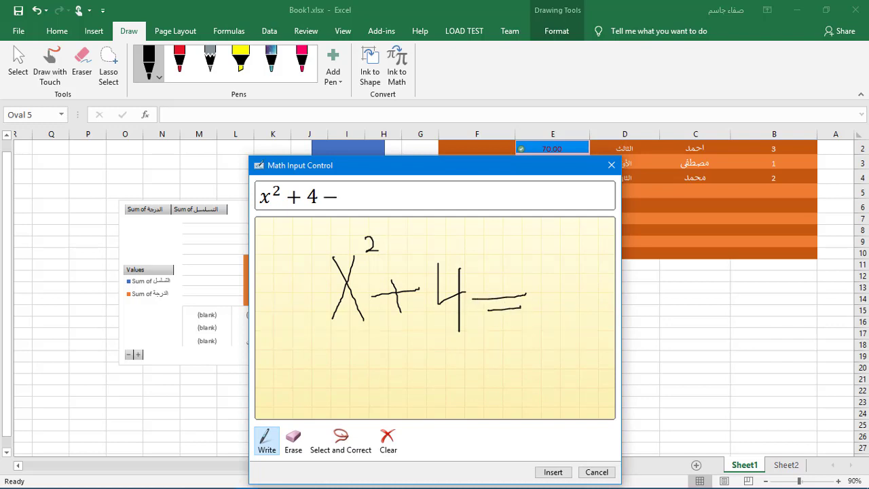
drag(571, 275, 543, 283)
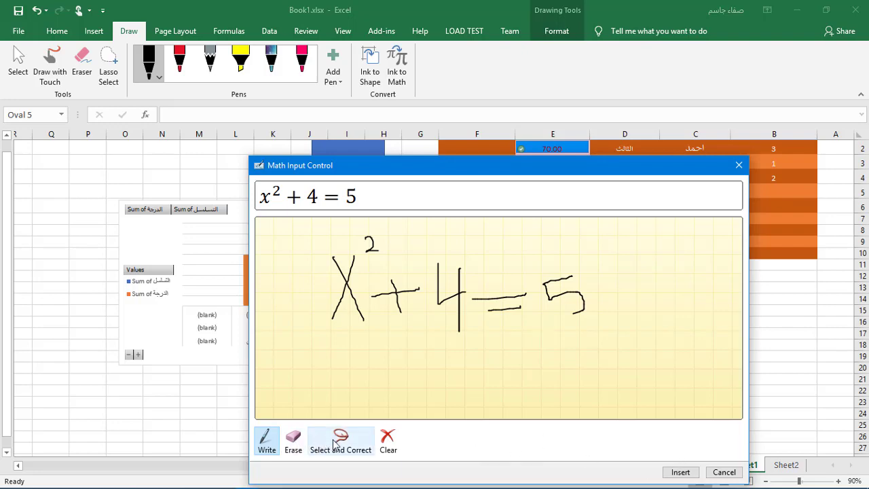
click(679, 472)
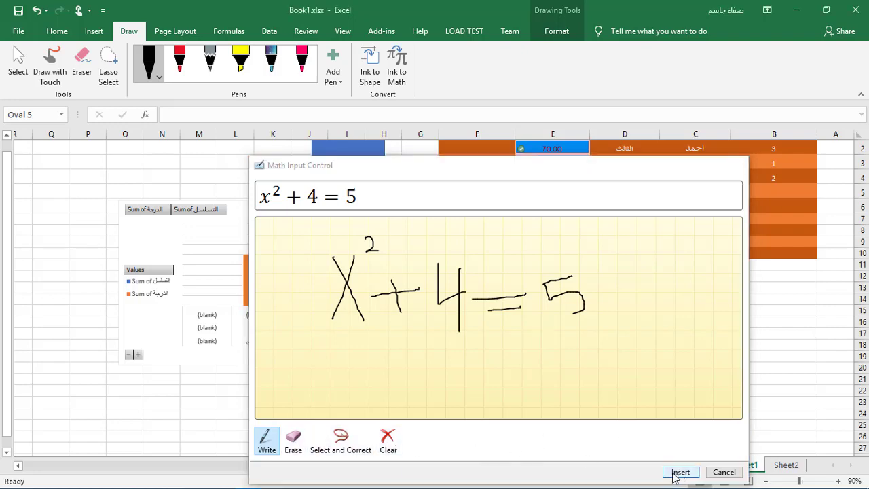
- Enlarge the oval holding the equation, then delete it from the sheet
drag(581, 335, 659, 347)
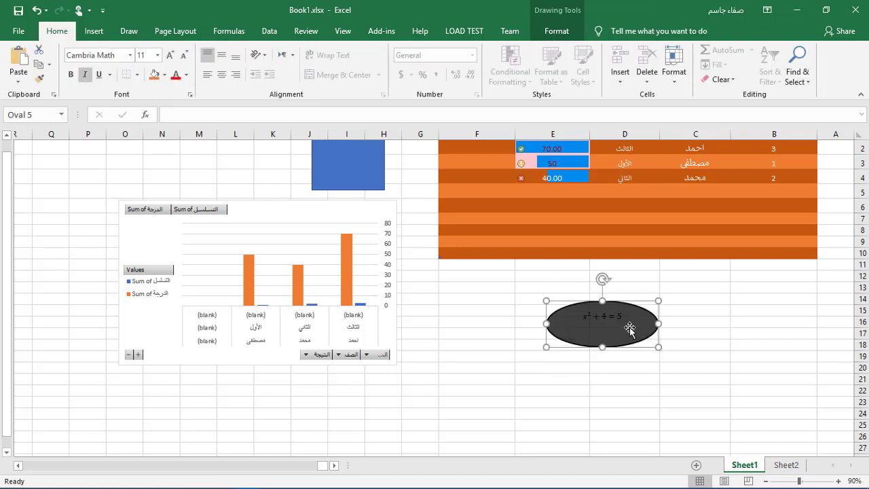
key(Delete)
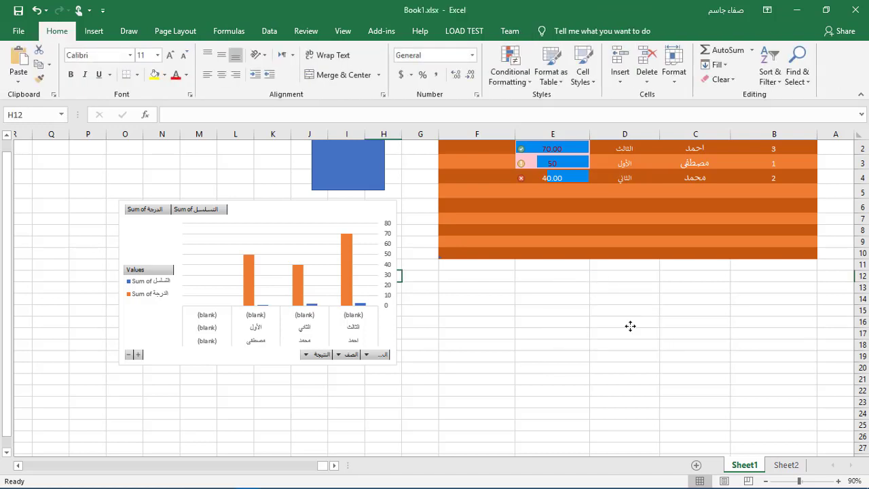
click(127, 31)
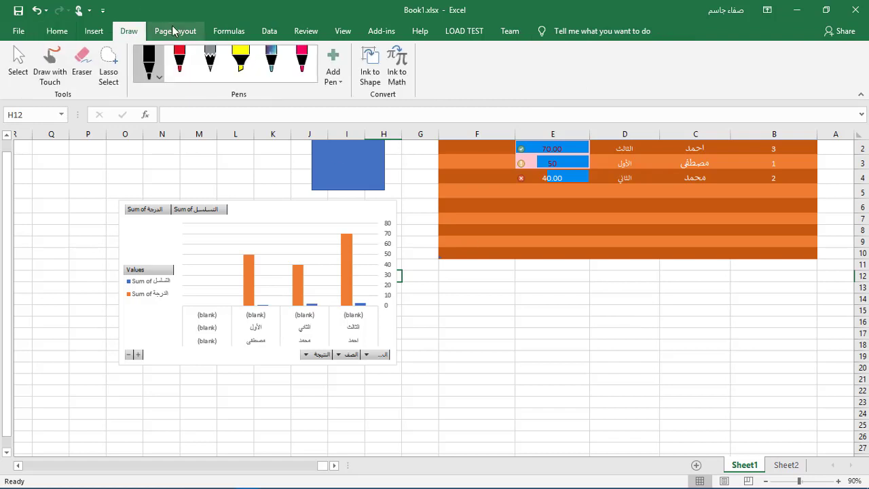
click(174, 31)
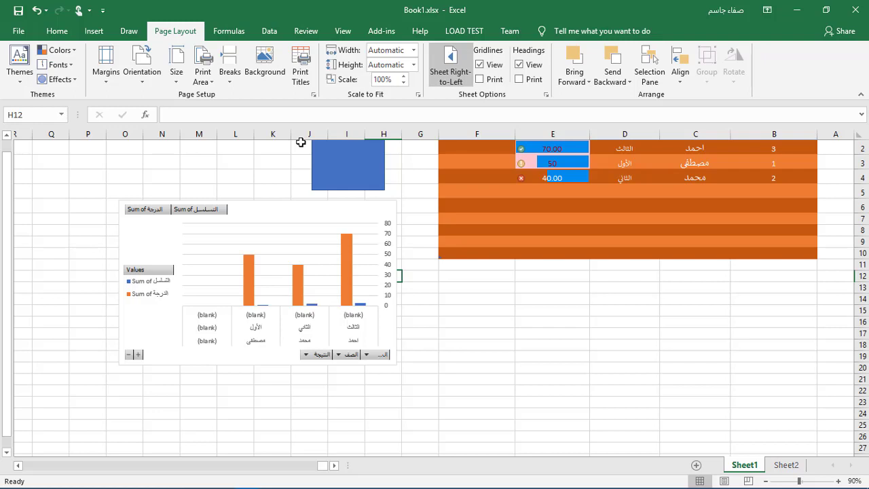
- Print the entire workbook in landscape orientation instead of portrait, then return to the sheet
key(ctrl+p)
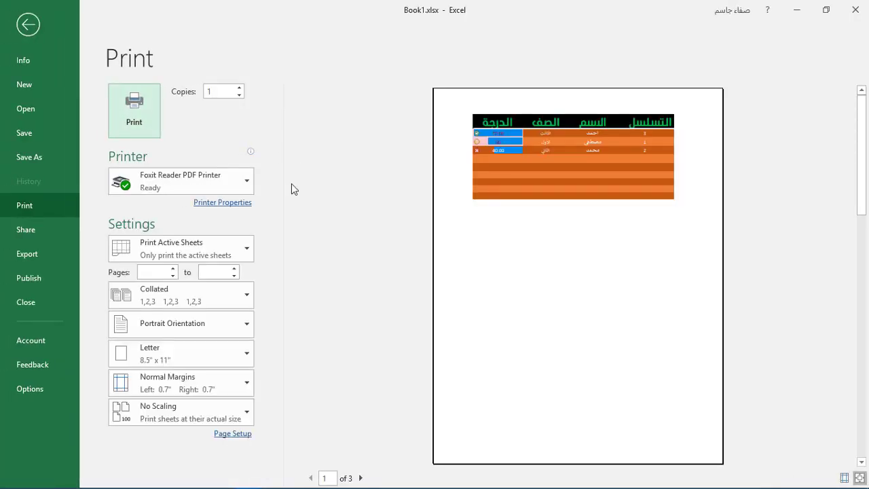
click(247, 252)
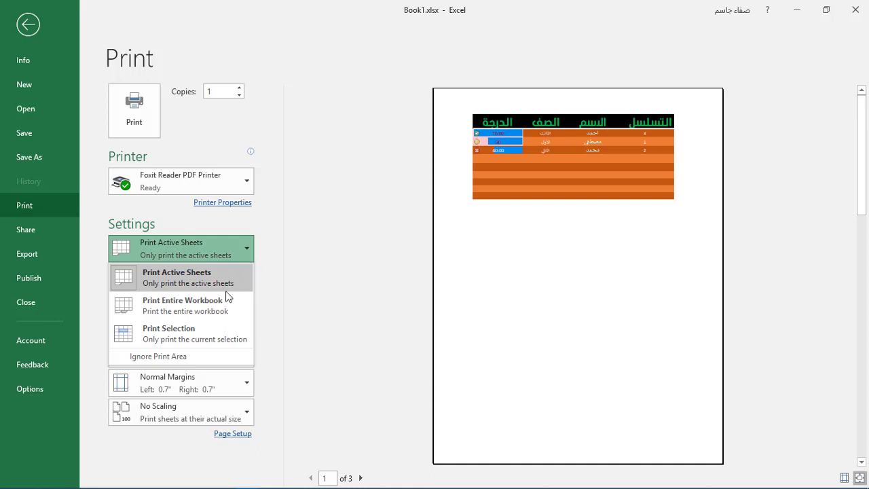
click(215, 305)
click(237, 254)
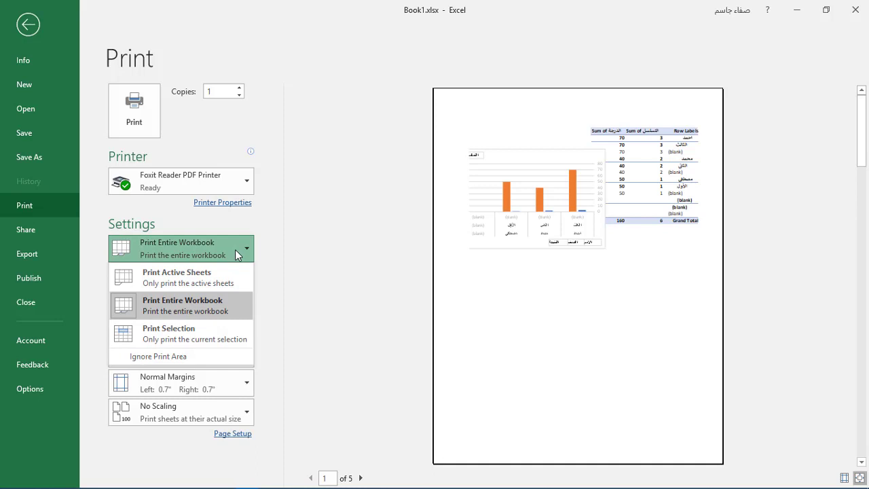
click(235, 249)
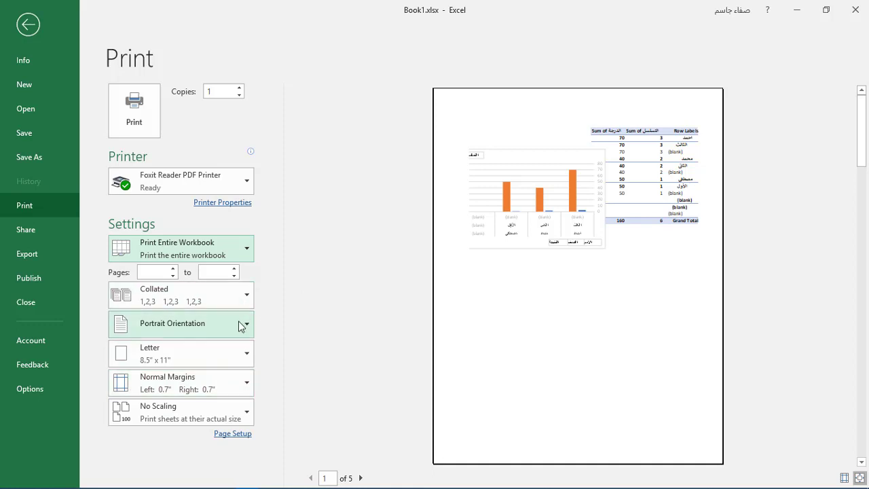
click(240, 325)
click(194, 379)
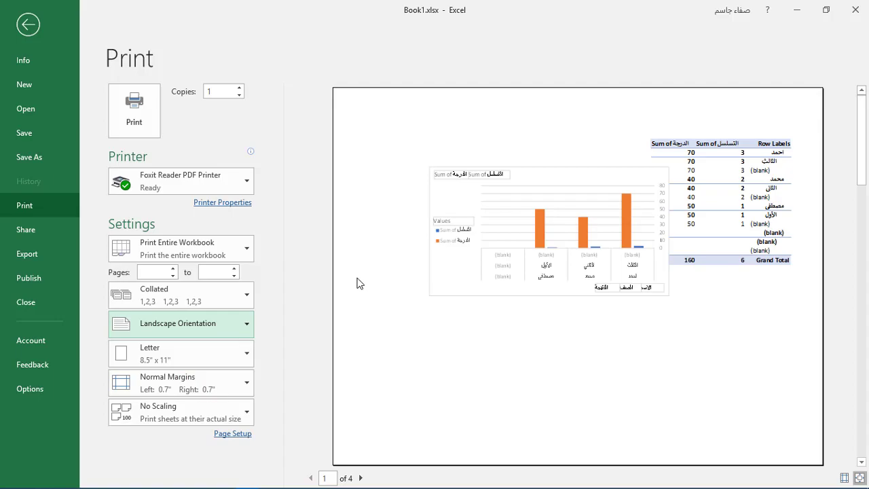
key(Escape)
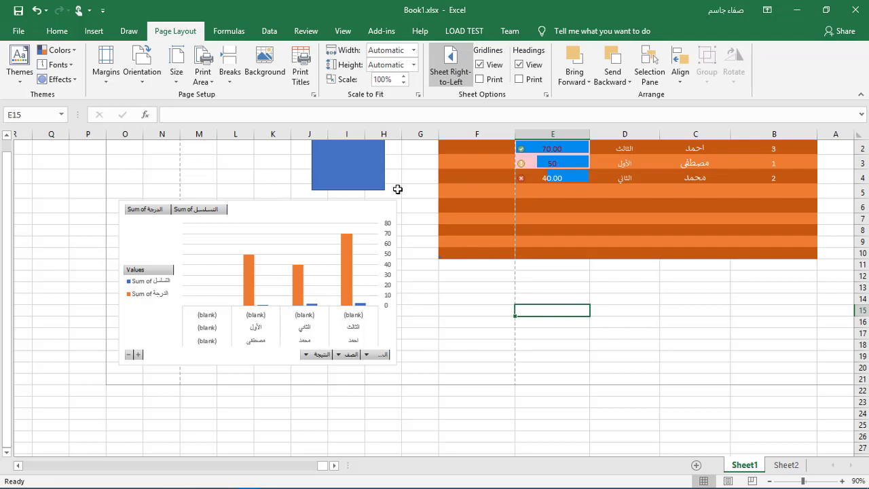
- Toggle gridlines and headings off and back on, then apply the green Facet theme
click(481, 65)
click(482, 65)
click(482, 65)
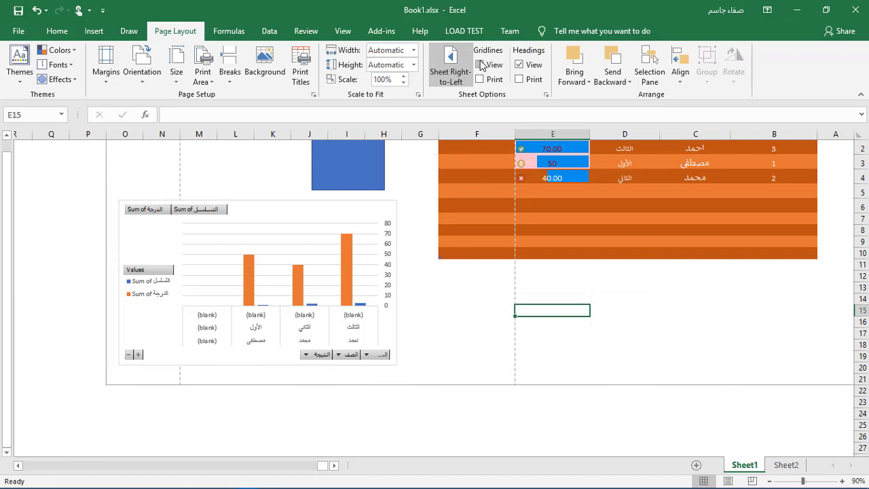
click(481, 65)
click(482, 66)
click(482, 65)
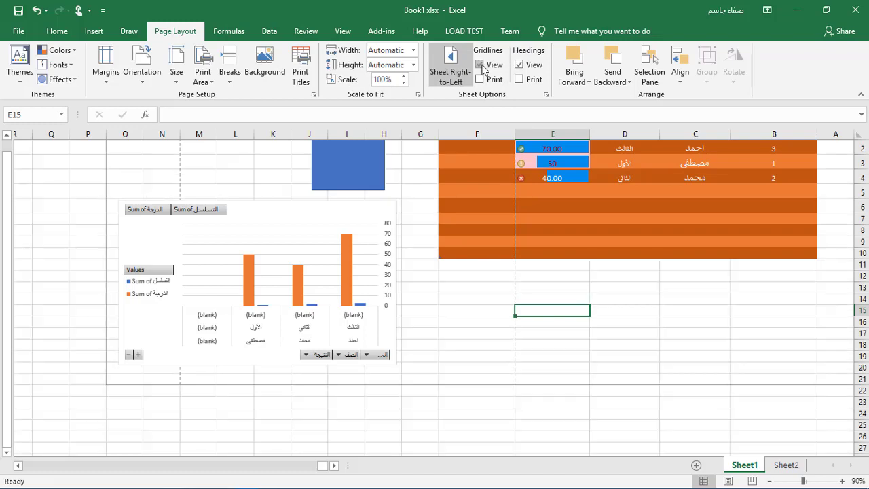
click(519, 65)
click(519, 65)
click(519, 66)
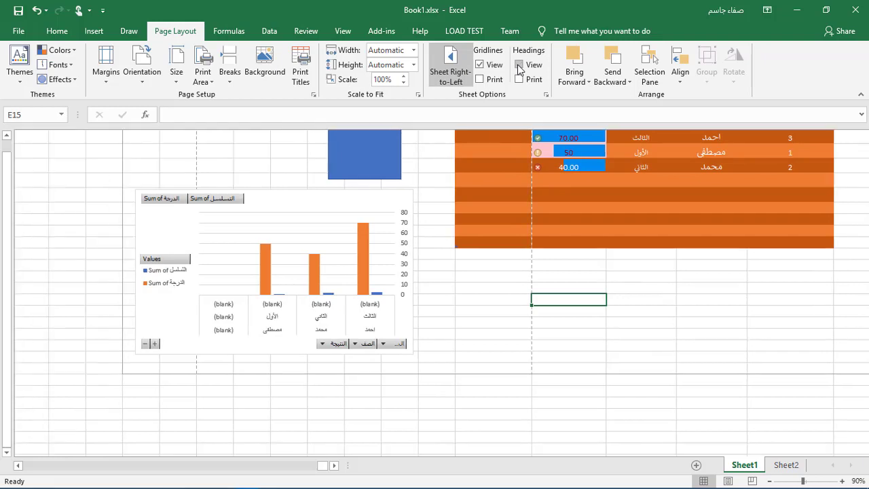
click(519, 65)
click(519, 65)
click(520, 65)
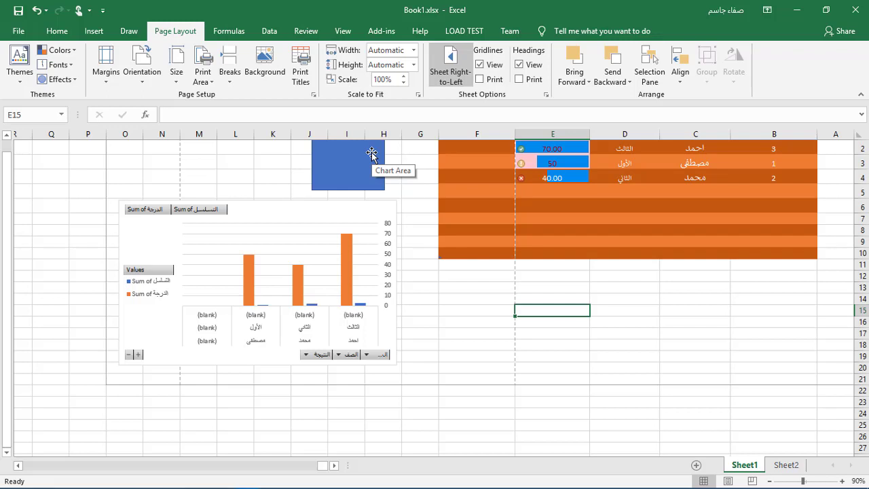
click(19, 87)
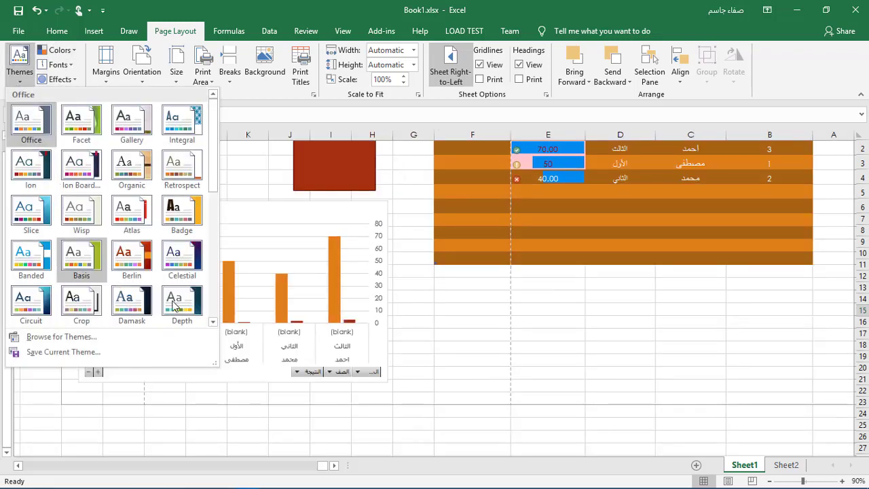
click(81, 121)
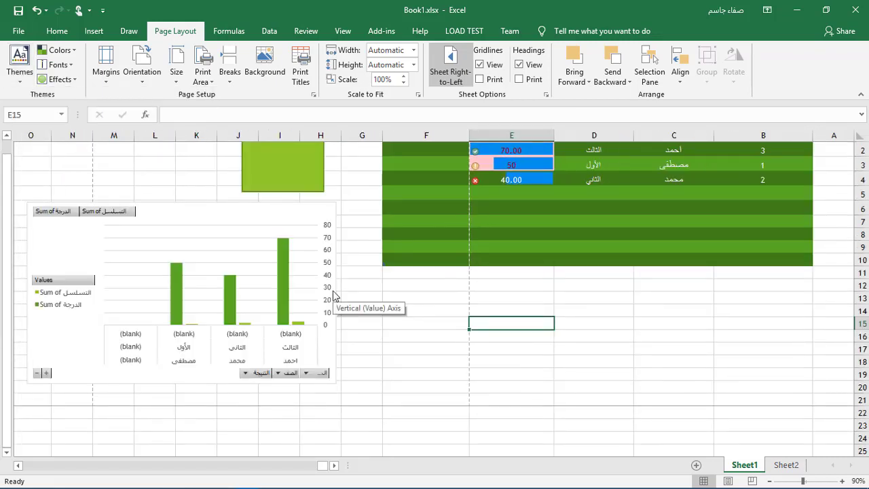
- Browse the AutoSum, Recently Used, Financial, Logical, Text, Date & Time, Math & Trig and More Functions lists
click(228, 31)
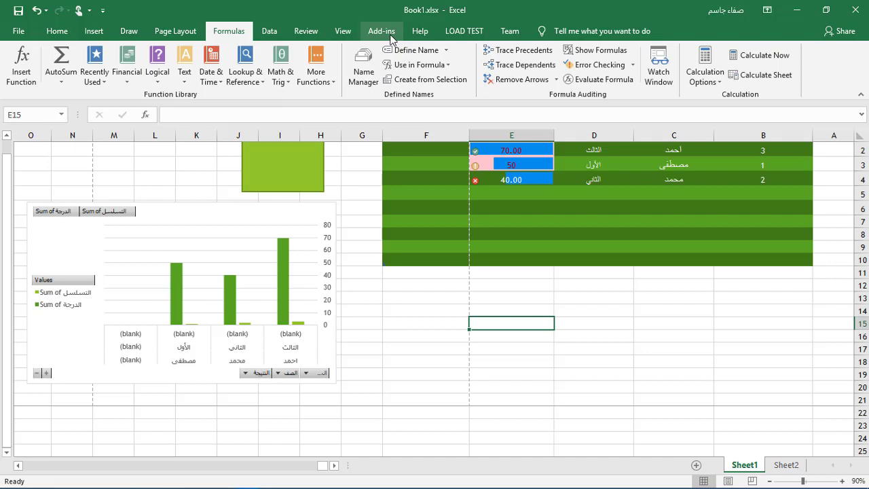
click(62, 85)
click(104, 85)
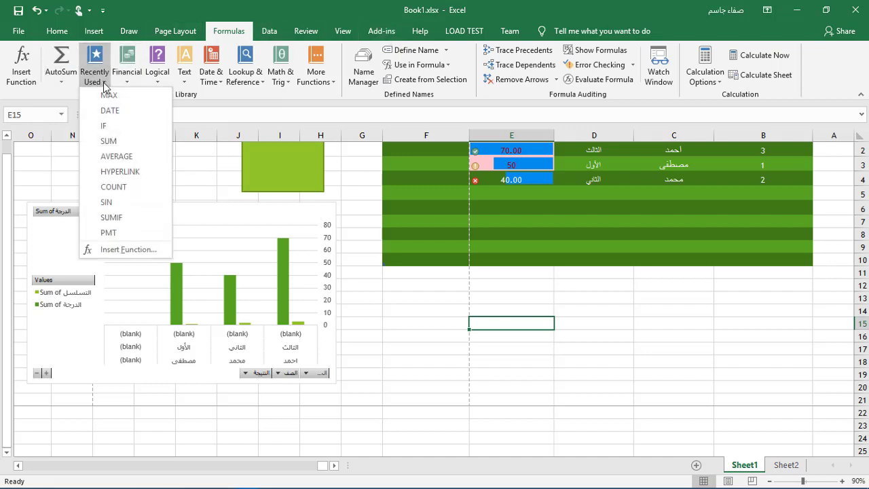
click(129, 81)
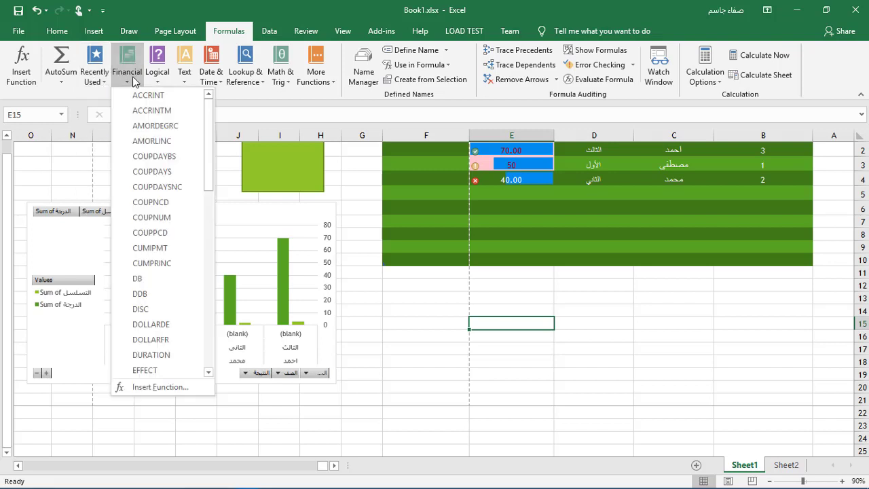
click(158, 78)
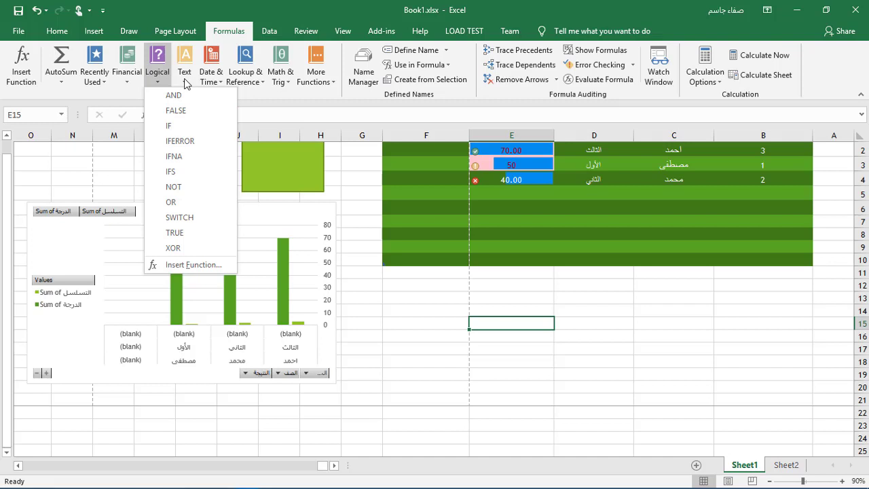
click(185, 79)
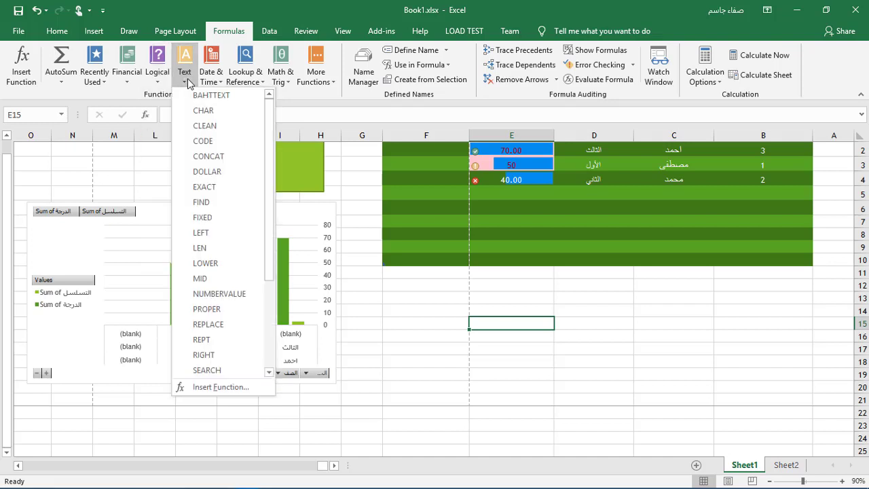
click(212, 82)
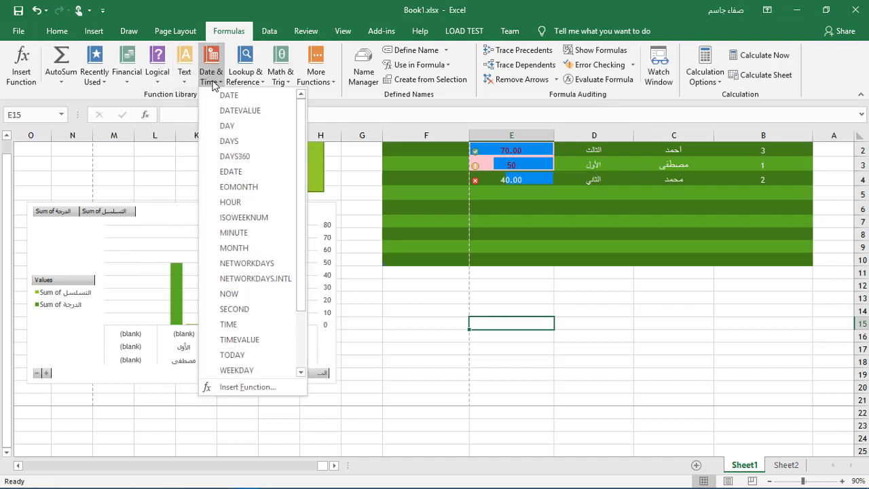
click(283, 84)
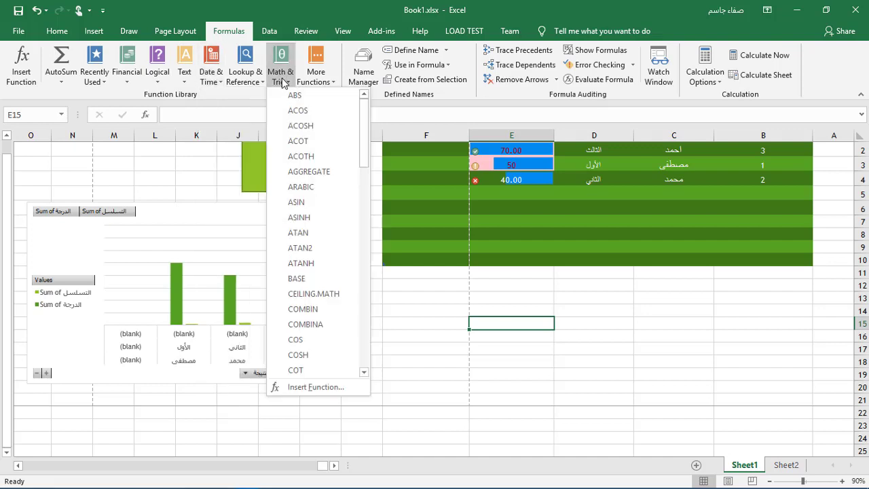
click(316, 78)
mouse_move(336, 102)
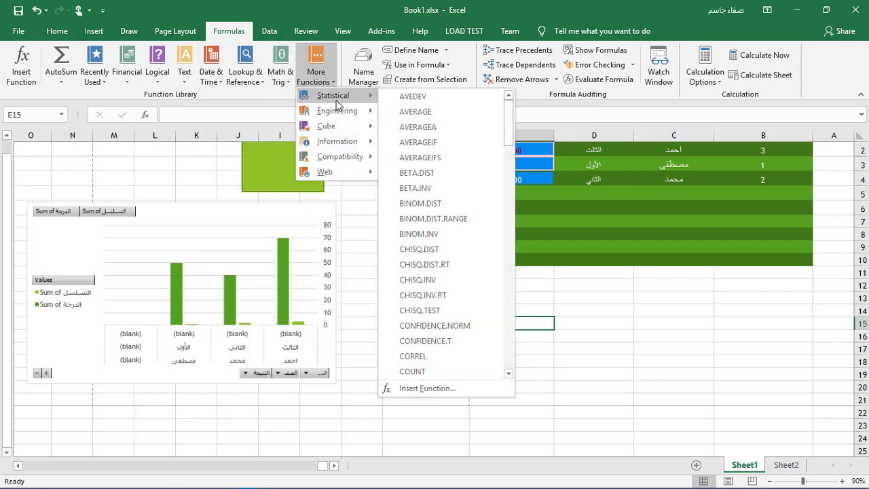
mouse_move(337, 142)
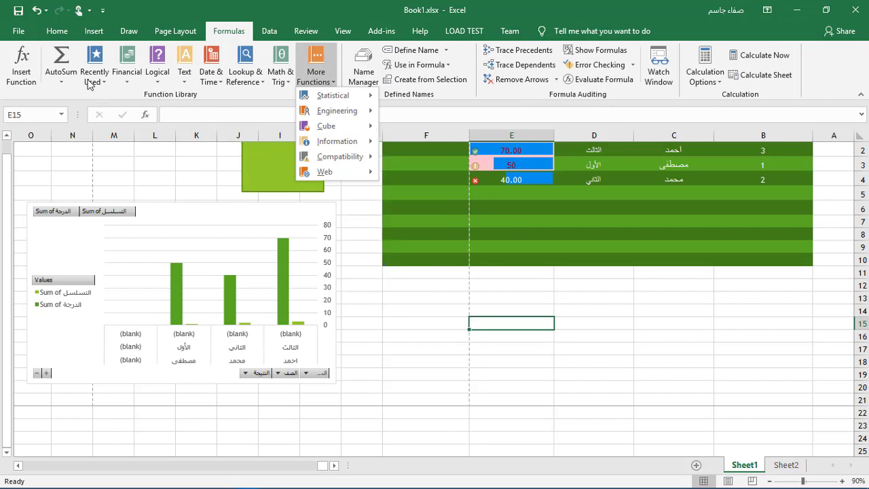
click(60, 89)
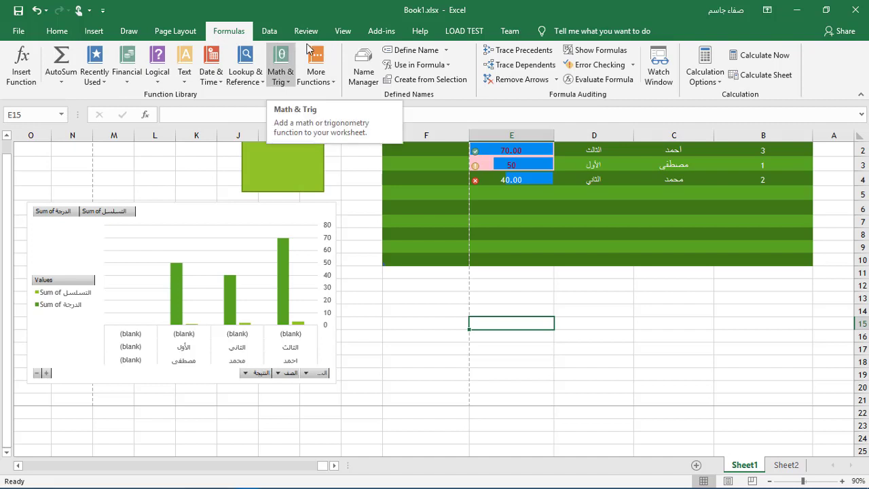
- On the View tab, hide and restore the formula bar, row and column headings, and gridlines
click(343, 31)
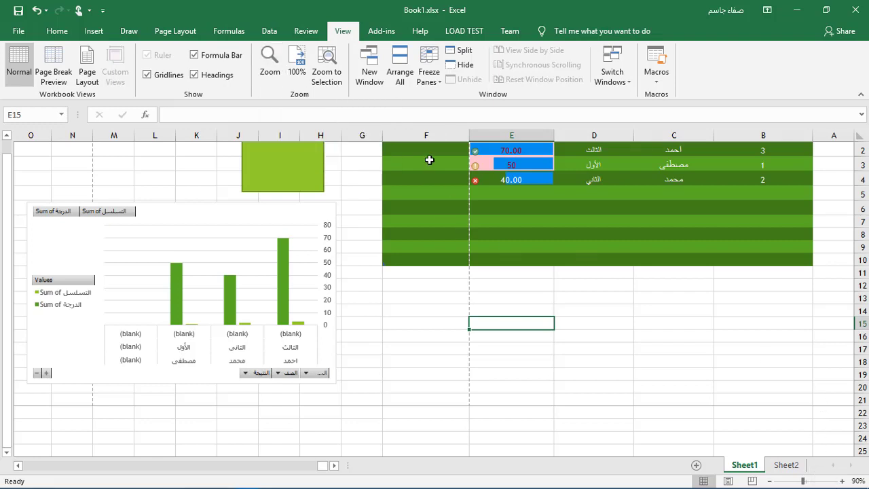
click(200, 57)
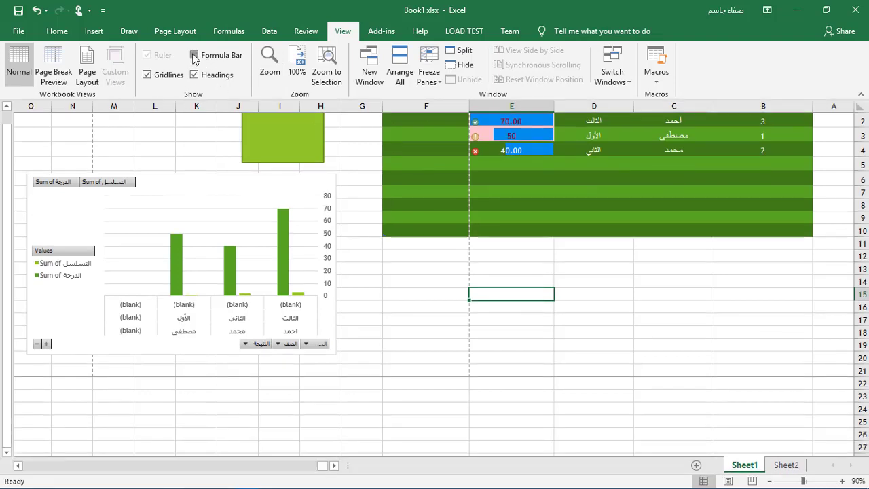
click(196, 57)
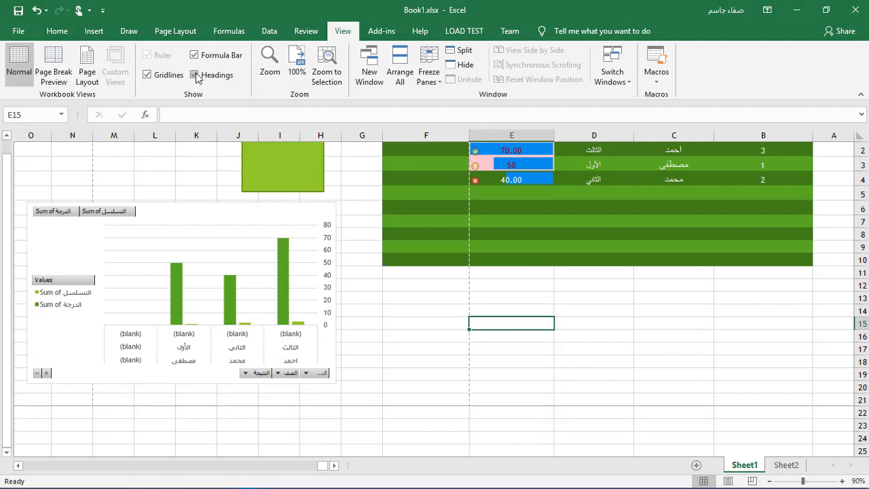
click(195, 74)
click(195, 74)
click(149, 76)
click(149, 76)
click(149, 76)
click(148, 76)
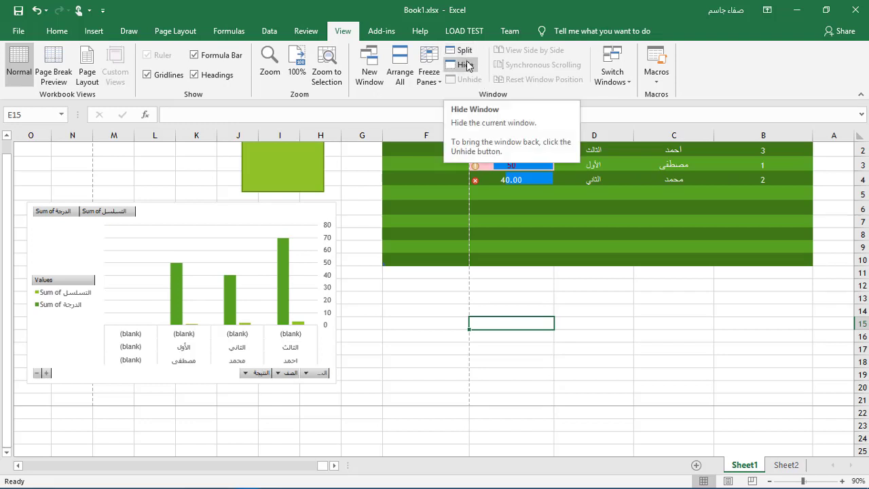
- Check the list of open workbook windows, then add a second window on Book1.xlsx
click(631, 81)
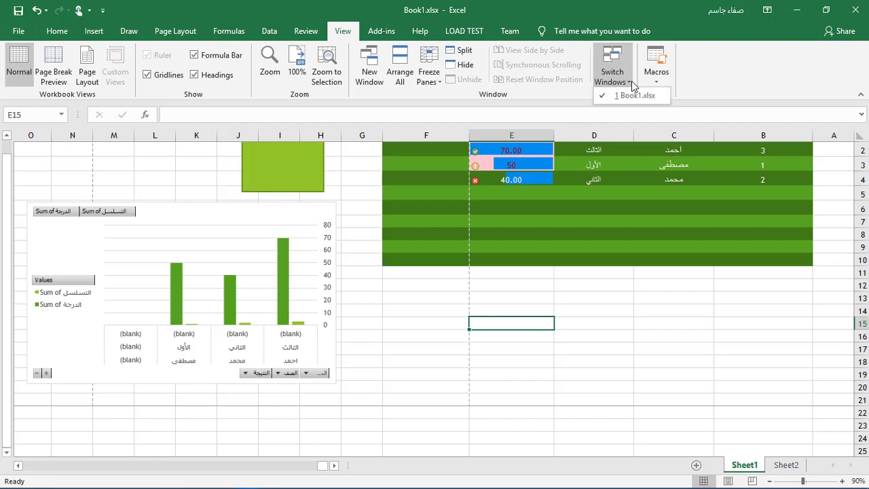
click(631, 81)
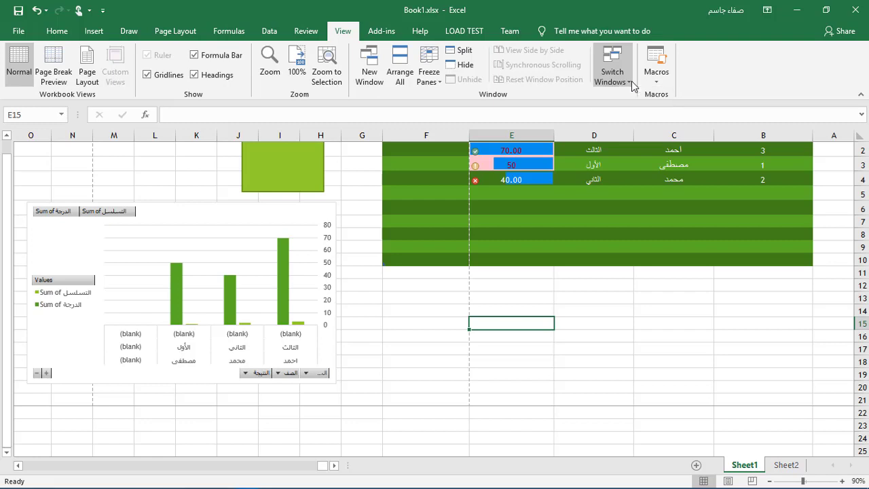
click(378, 81)
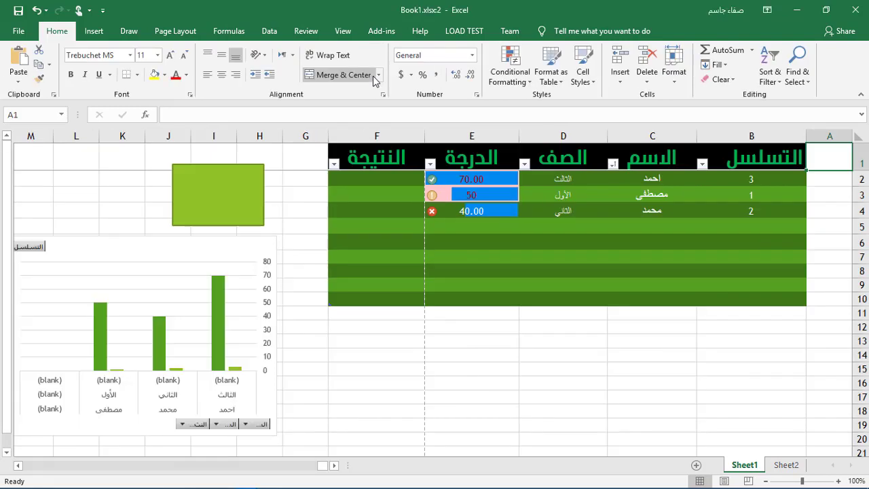